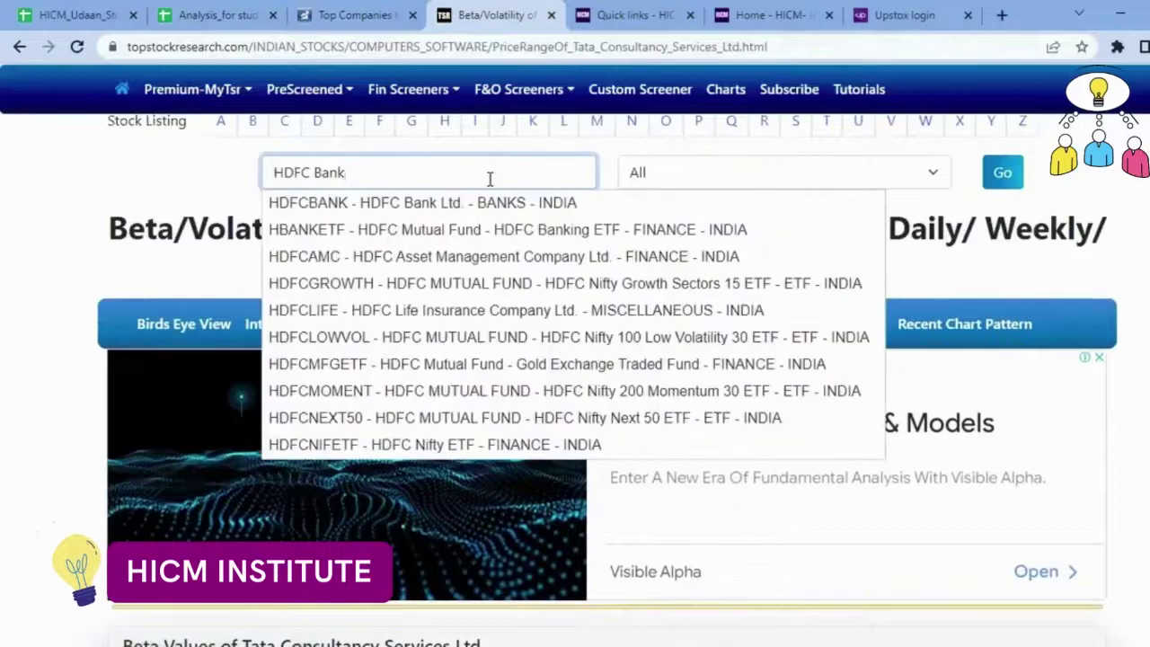
Open HDFC Bank's Volatility page and paste its long-term beta 1.11 into B6
click(458, 201)
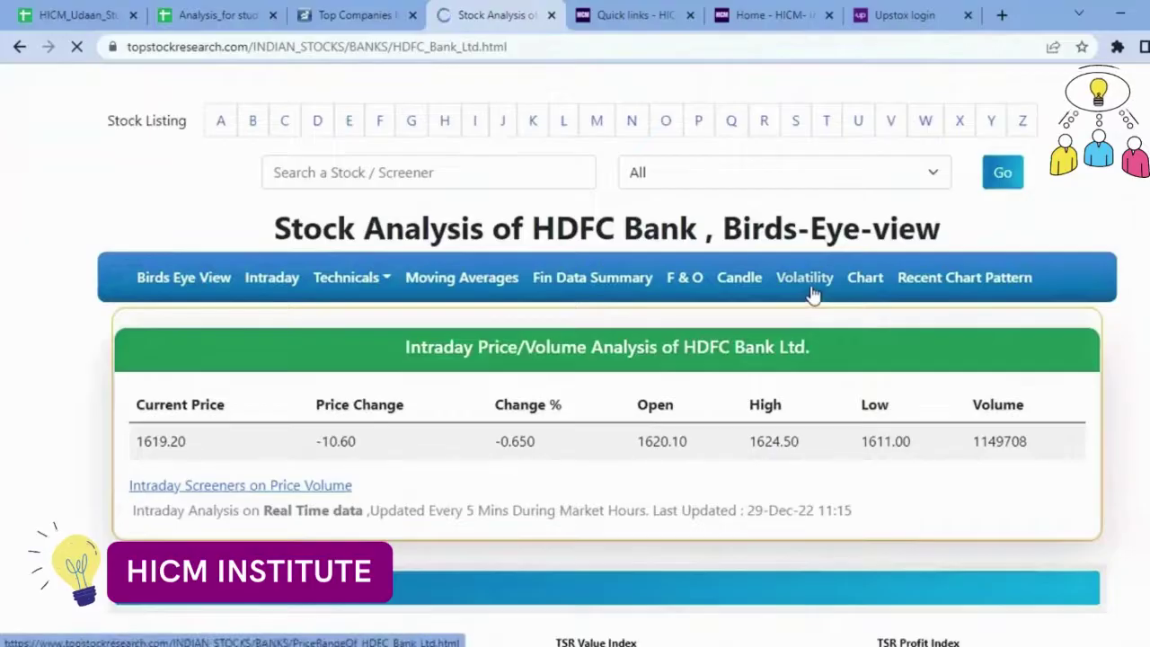
click(809, 285)
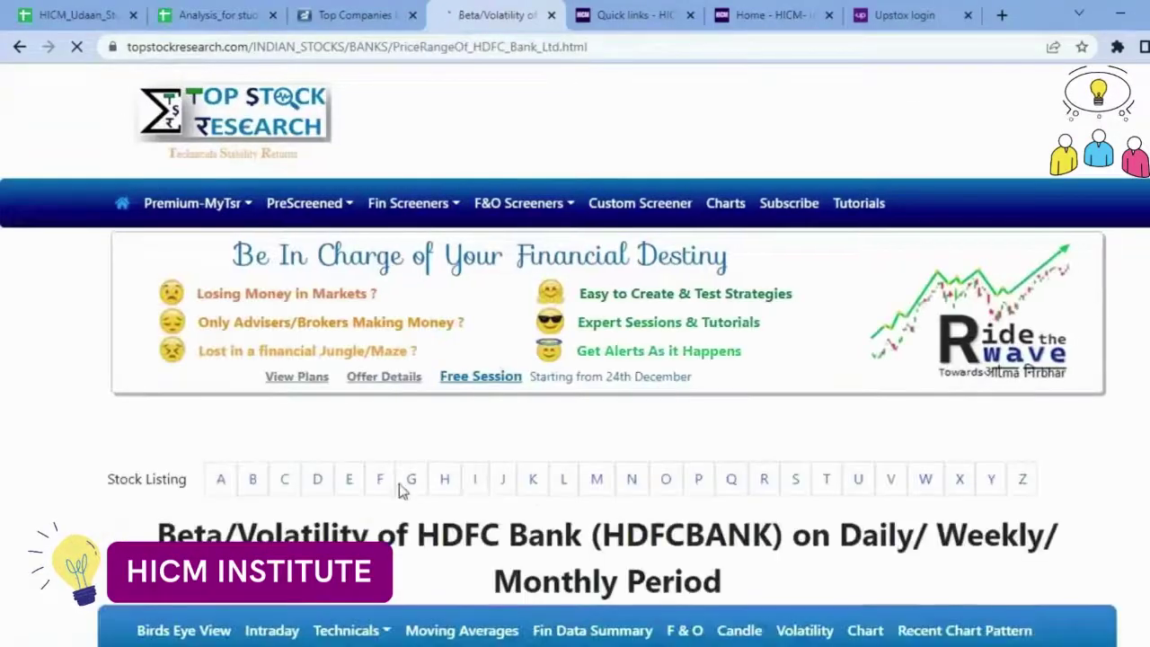
scroll(333, 497, down, 2)
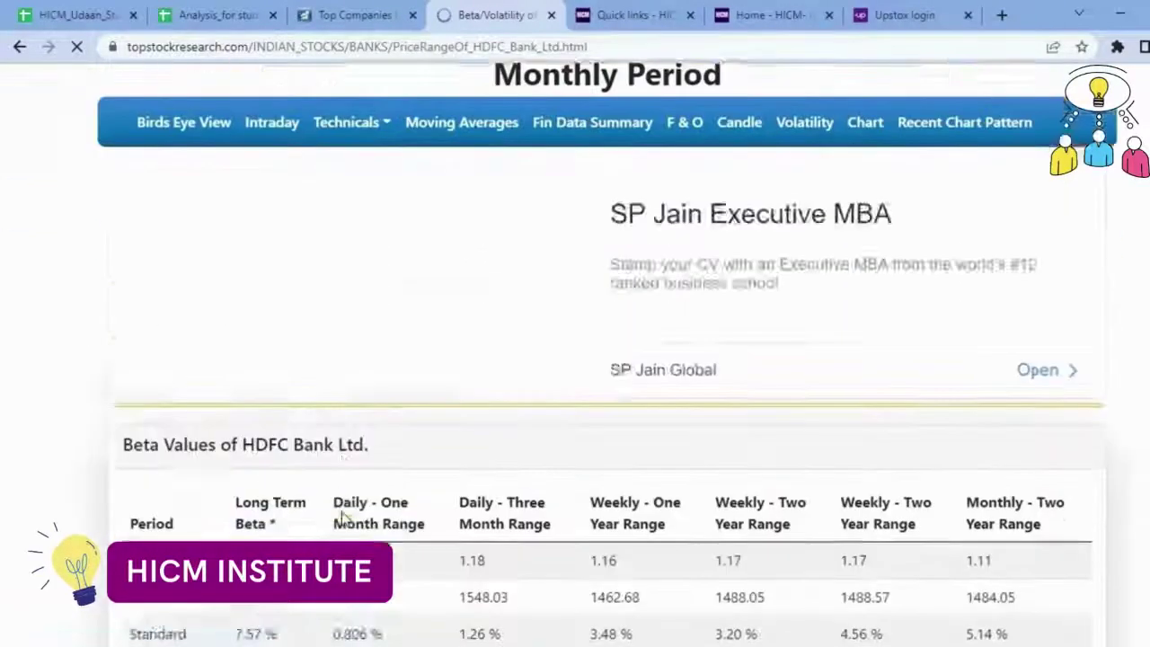
double_click(246, 493)
key(ctrl+c)
click(279, 7)
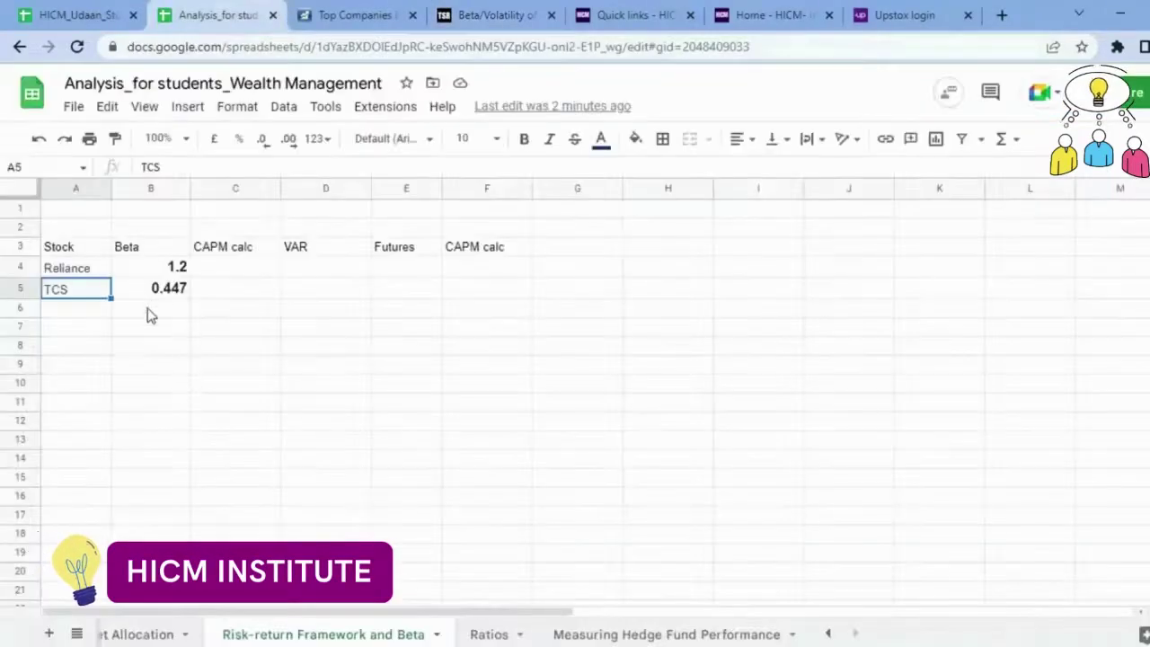
click(151, 314)
key(ctrl+v)
Copy the name HDFC Bank from Moneycontrol's market-cap list into A6
click(363, 12)
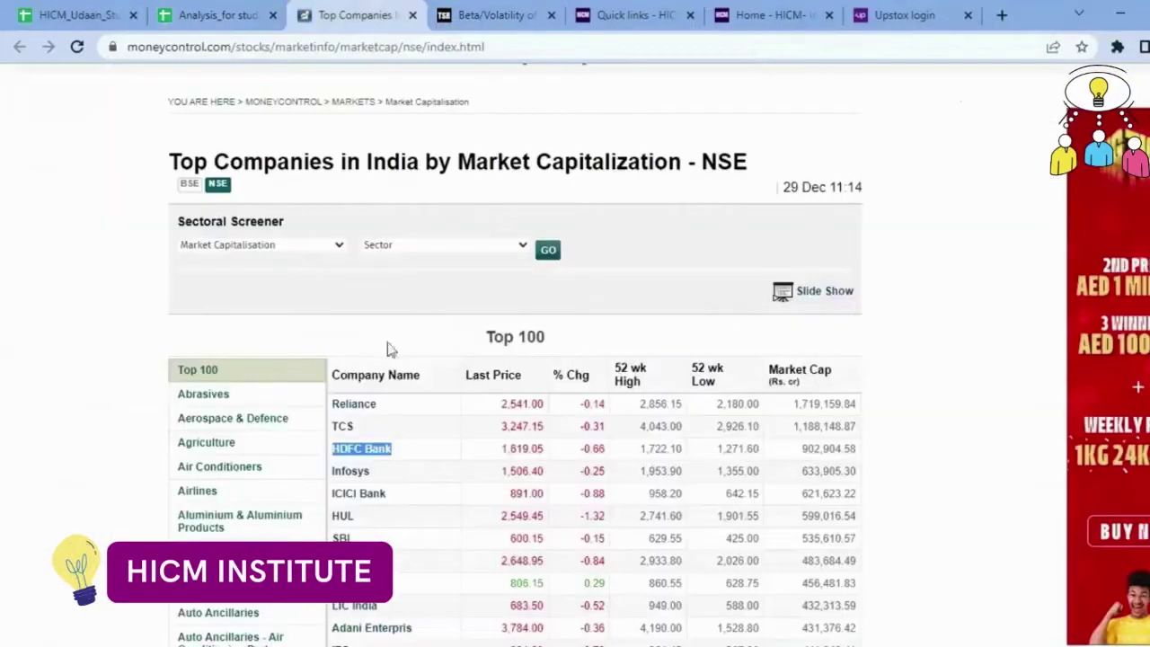
drag(404, 459, 341, 454)
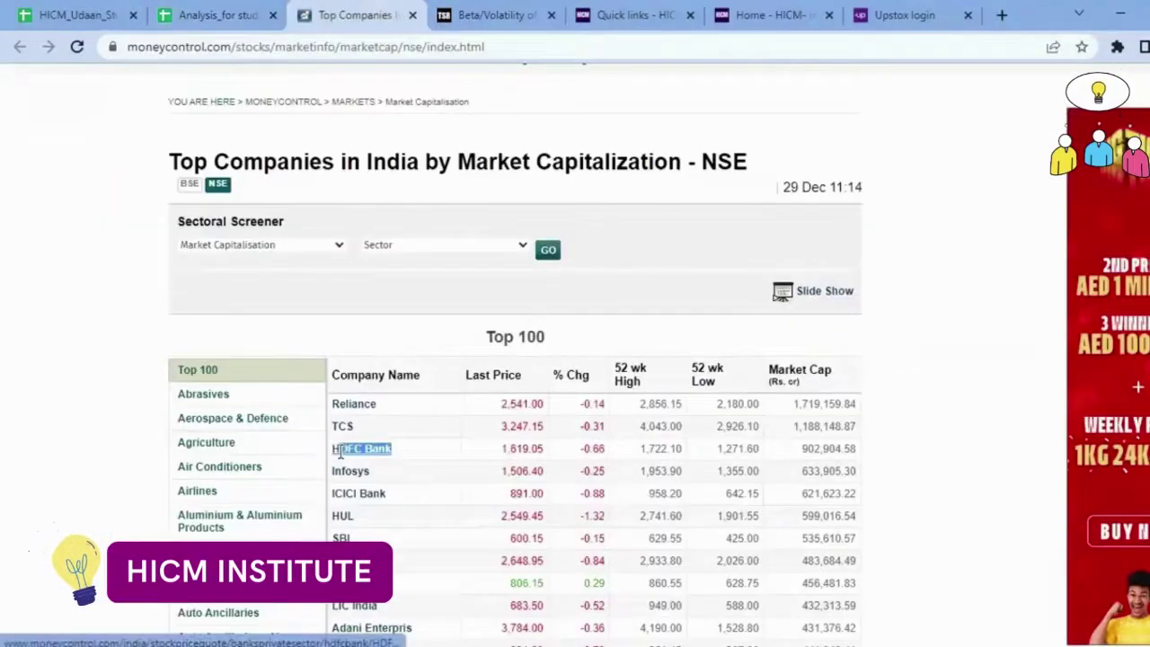
key(ctrl+shift+Tab)
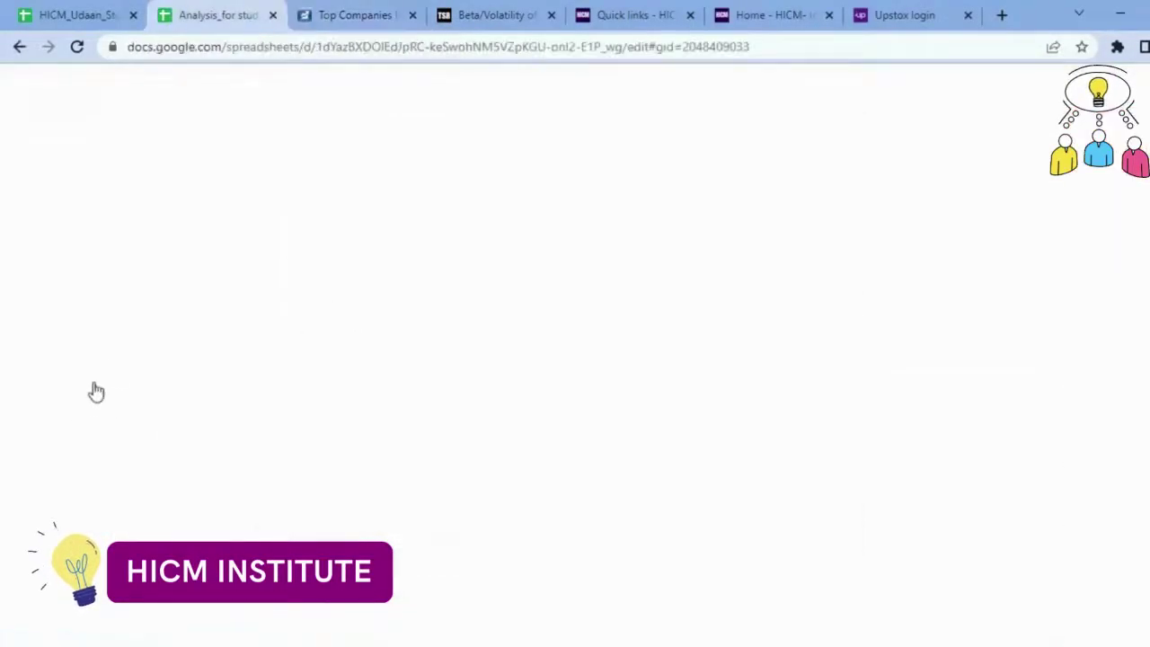
click(97, 319)
text(HDFC Bank)
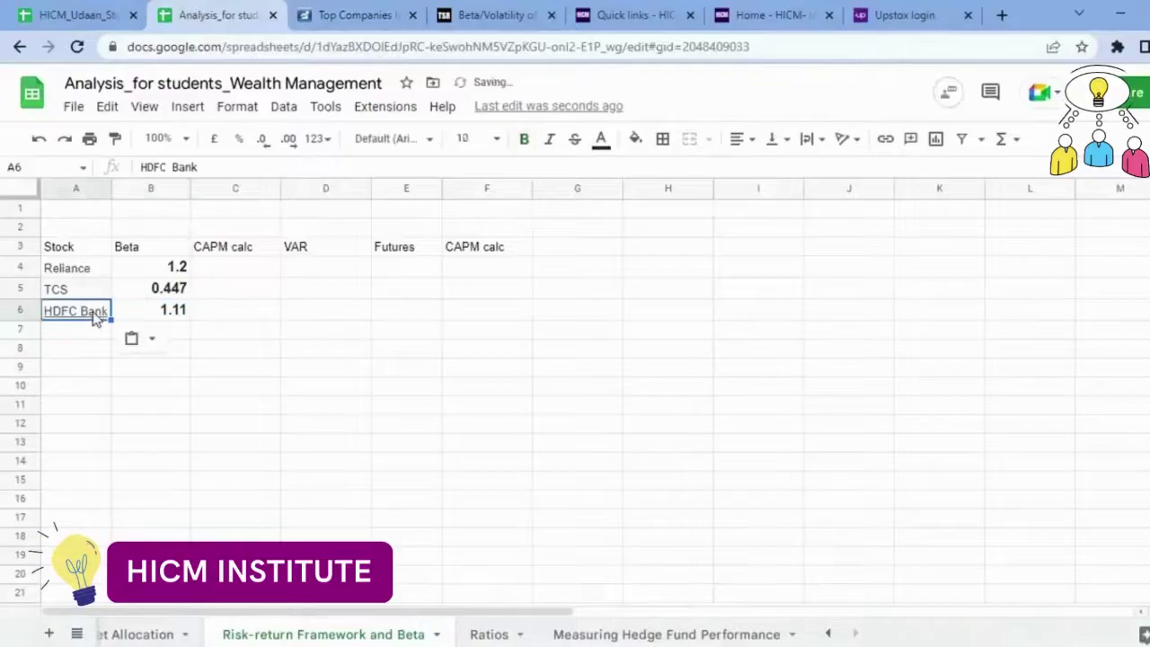
click(352, 13)
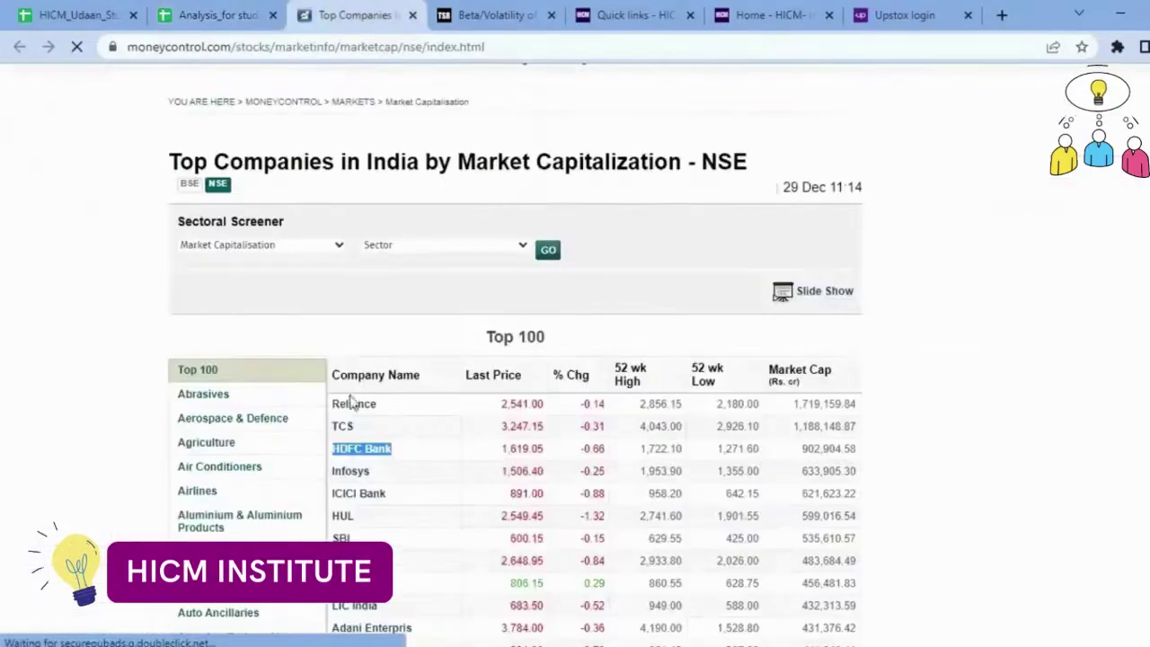
Search Infosys on Top Stock Research and select its long-term beta 0.610
double_click(359, 470)
key(ctrl+c)
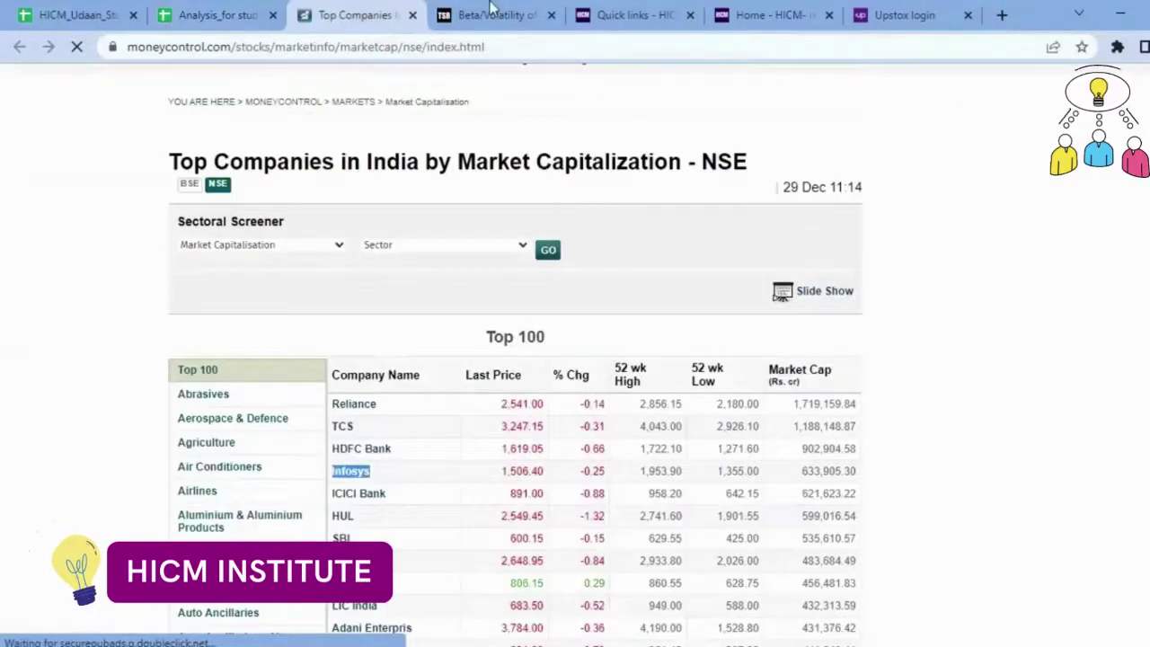
key(ctrl+Tab)
scroll(492, 406, up, 3)
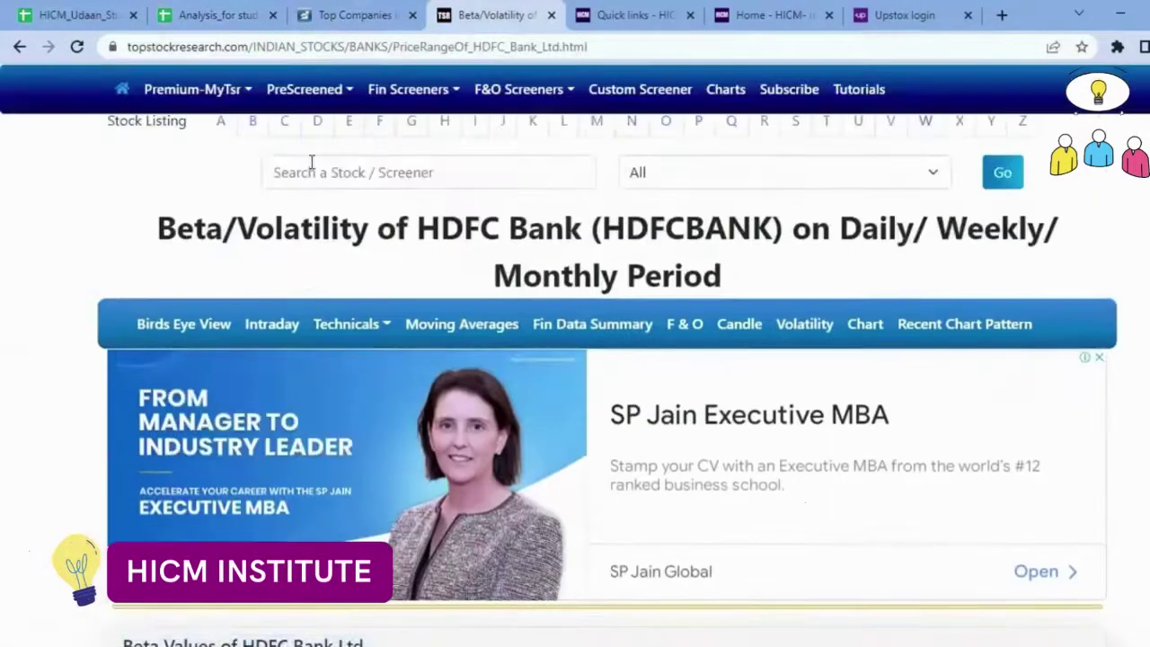
click(311, 171)
key(ctrl+v)
click(346, 205)
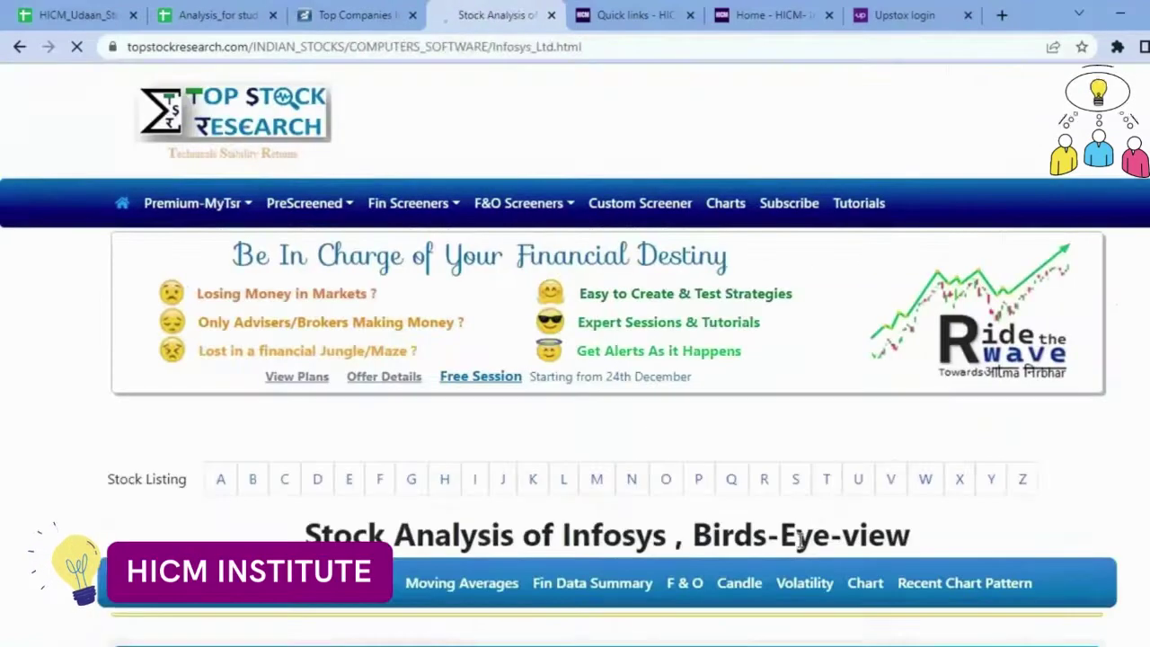
scroll(813, 516, down, 3)
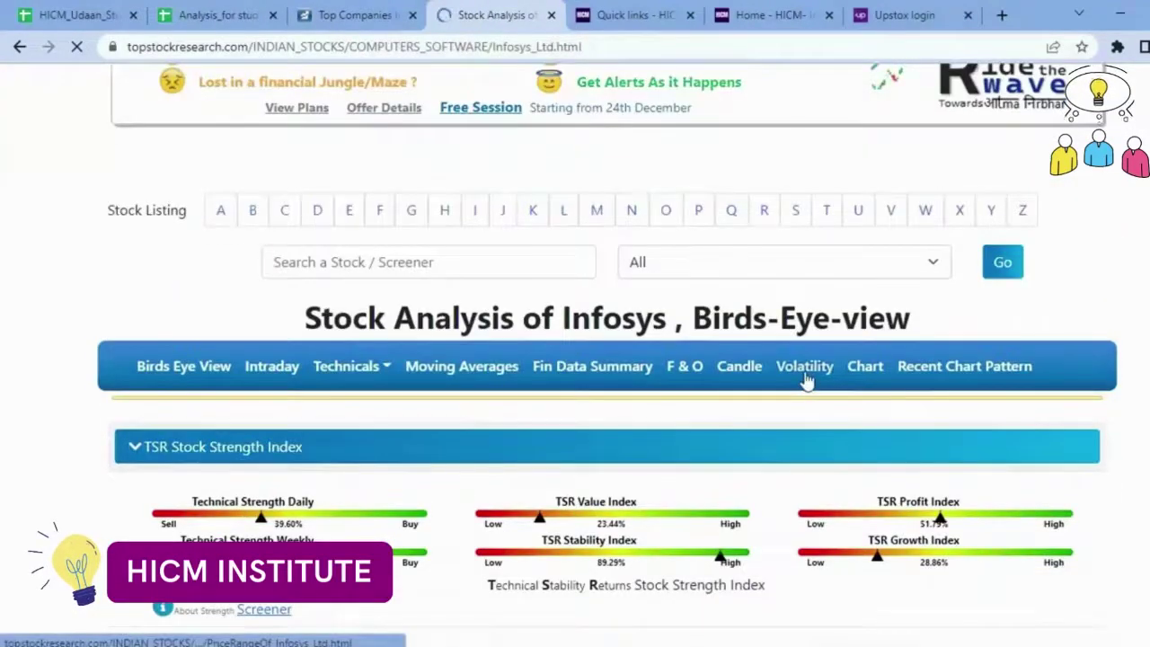
click(805, 377)
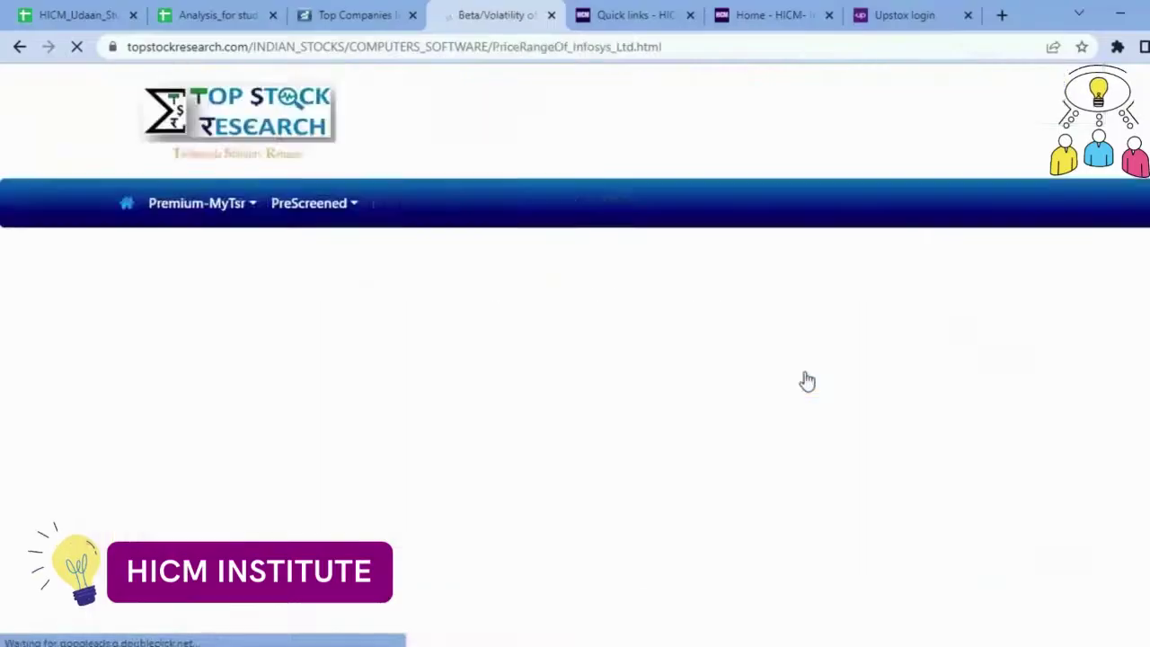
scroll(415, 479, down, 4)
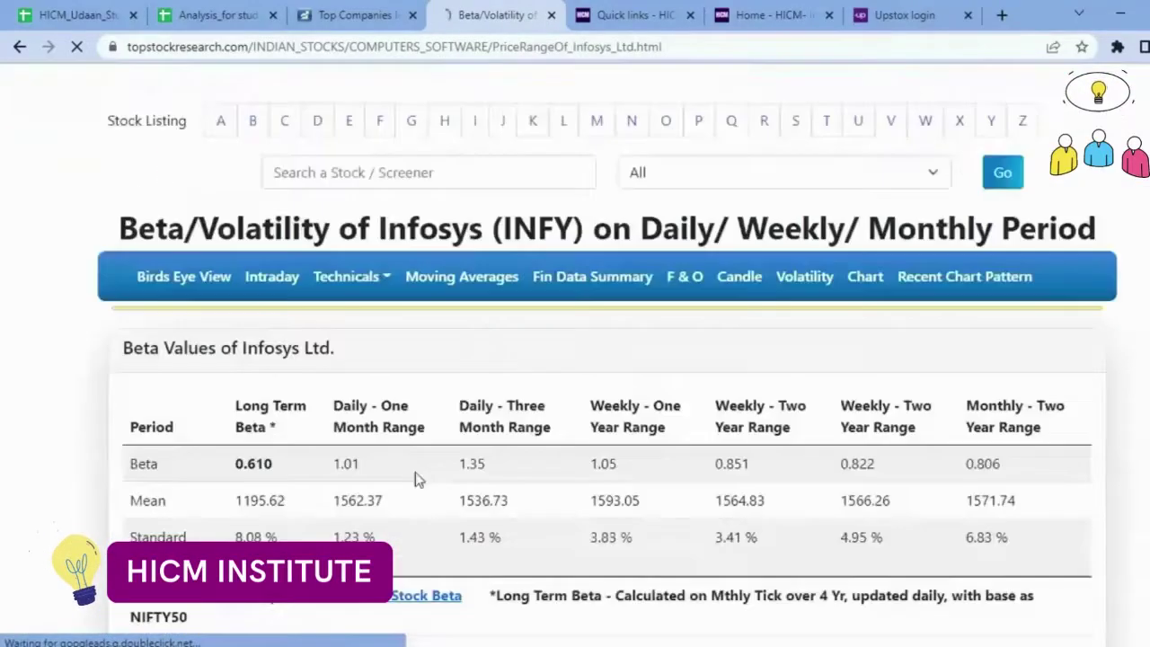
double_click(244, 463)
key(ctrl+c)
Paste 0.61 into B7 and Infosys into A7, removing the name's web link
click(229, 11)
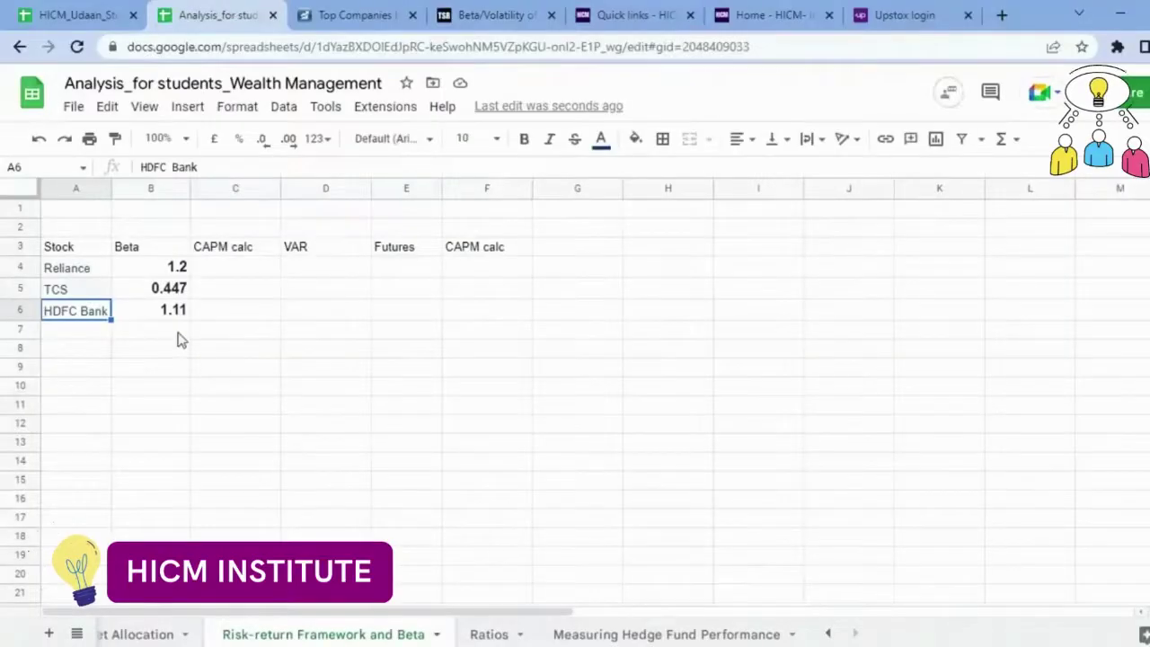
click(178, 334)
key(ctrl+v)
click(305, 14)
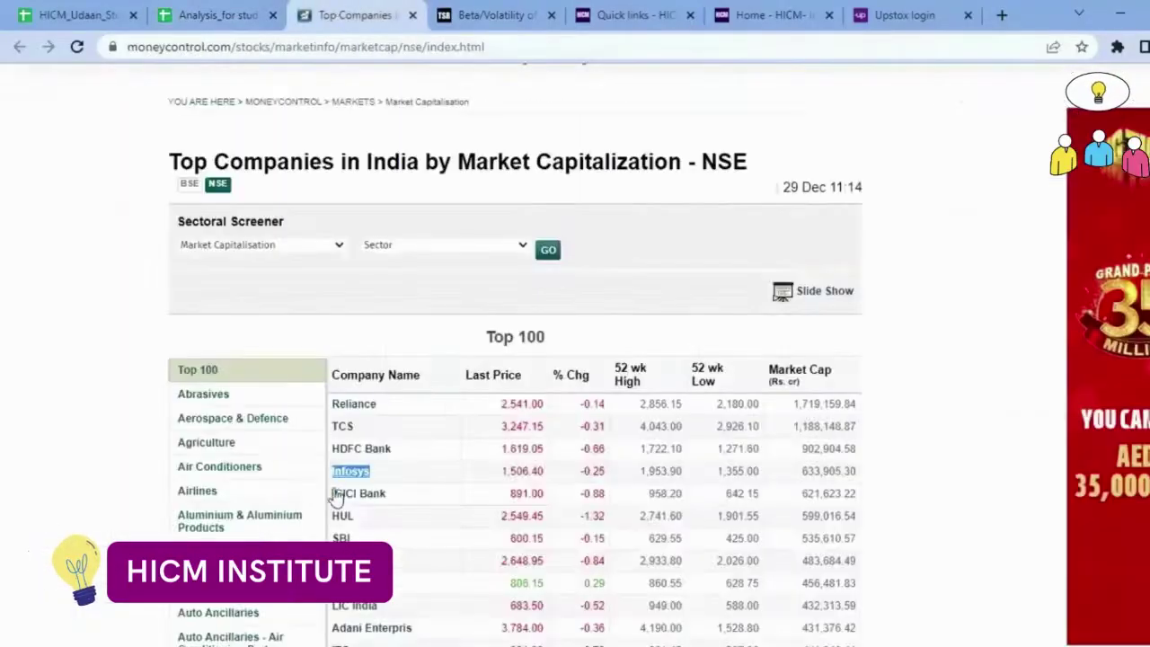
click(219, 15)
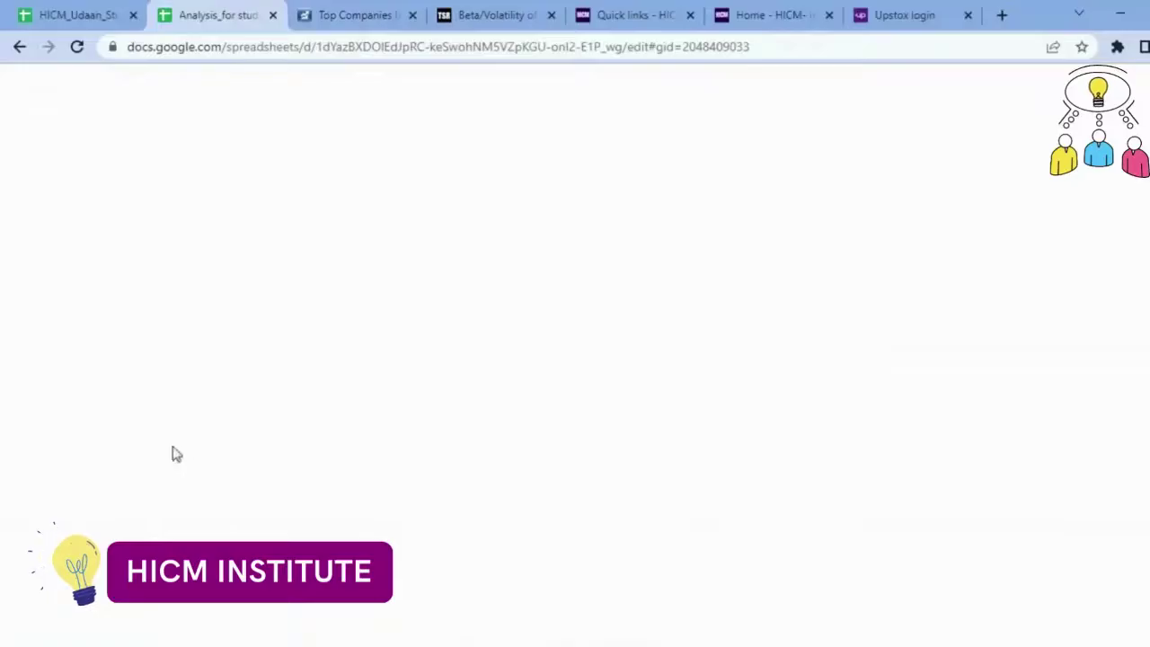
key(Left)
text(Infosys)
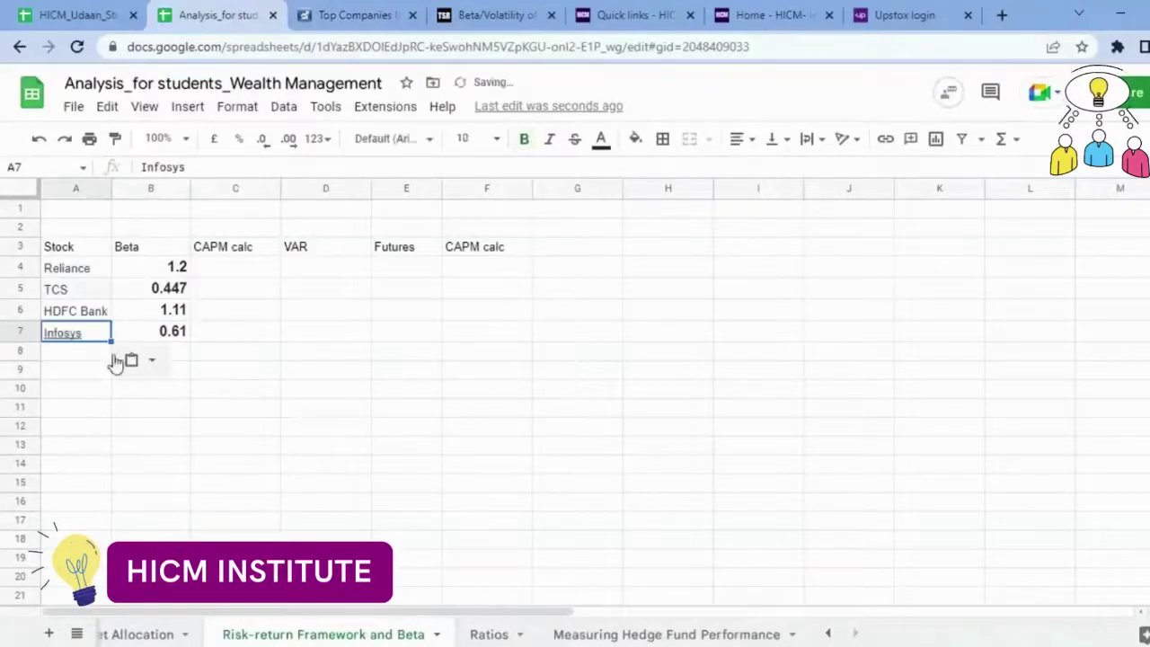
click(103, 340)
click(325, 360)
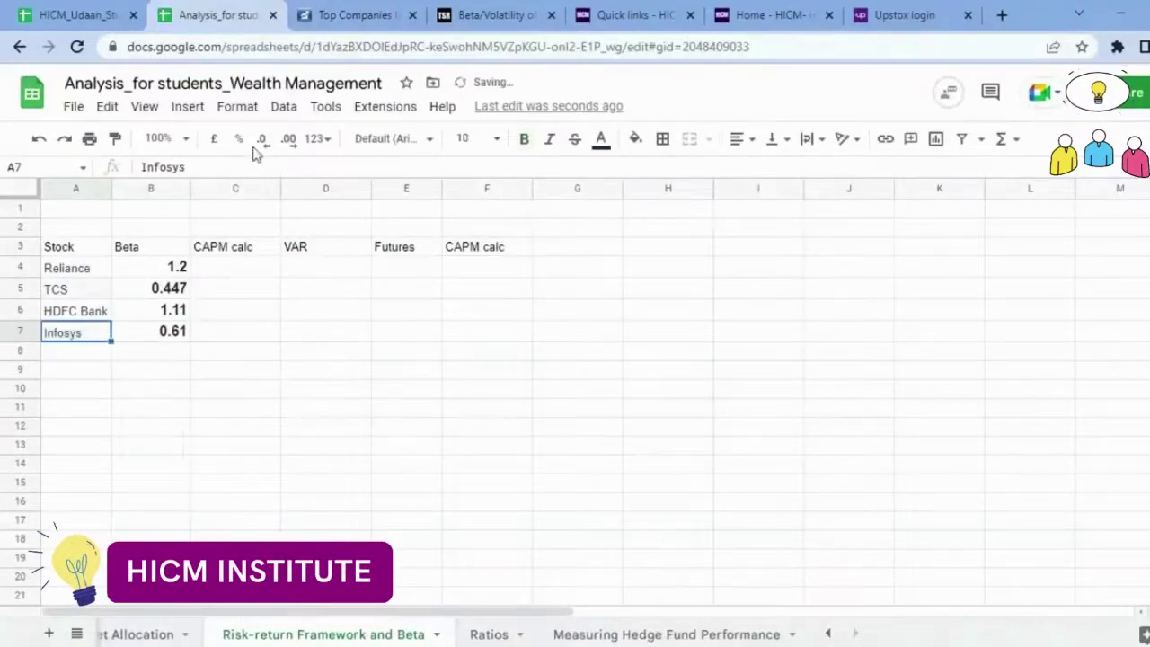
click(354, 14)
Search ICICI Bank on Top Stock Research and open its beta and volatility page
drag(388, 494, 331, 494)
key(ctrl+c)
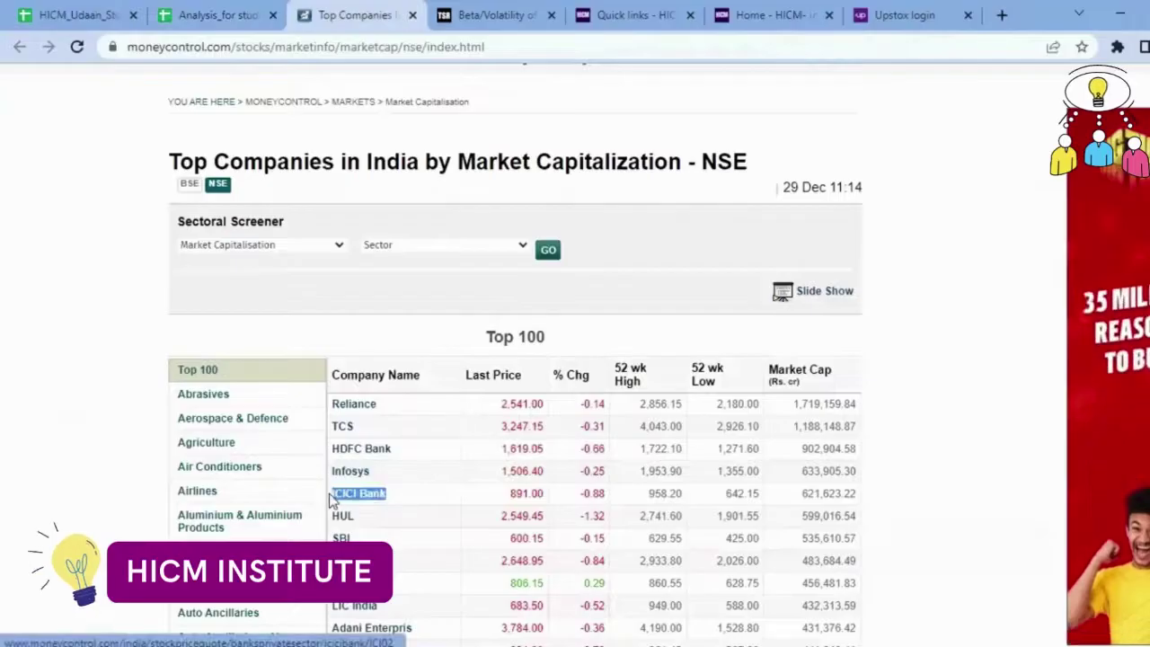
key(ctrl+Tab)
scroll(317, 357, up, 2)
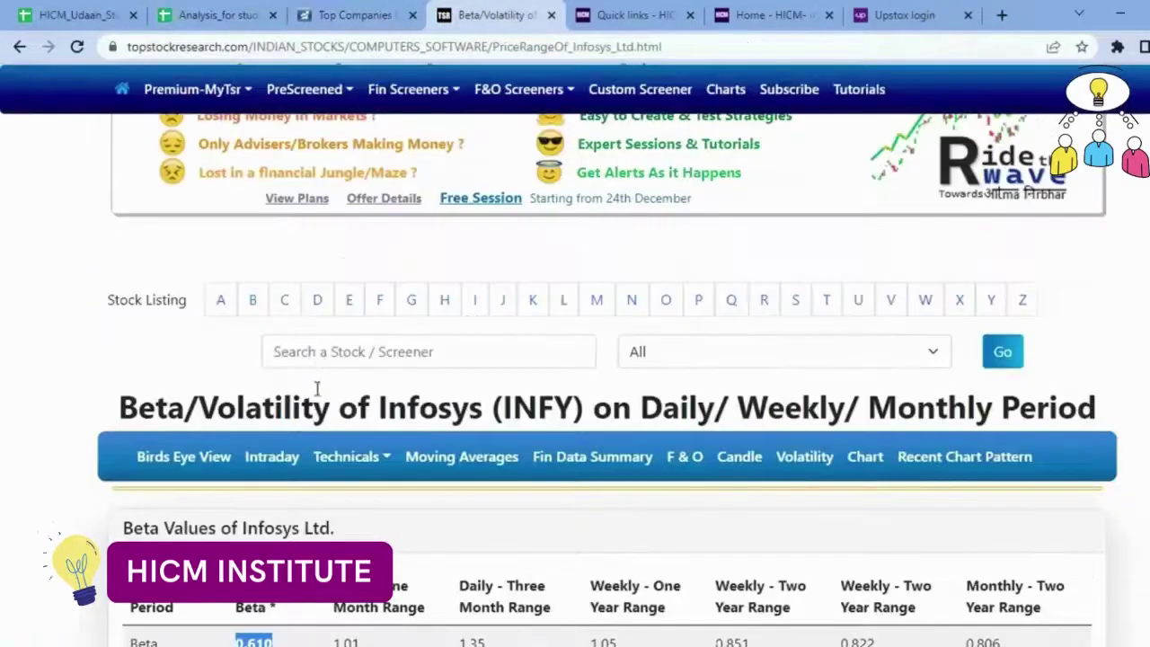
click(321, 351)
key(ctrl+v)
click(327, 382)
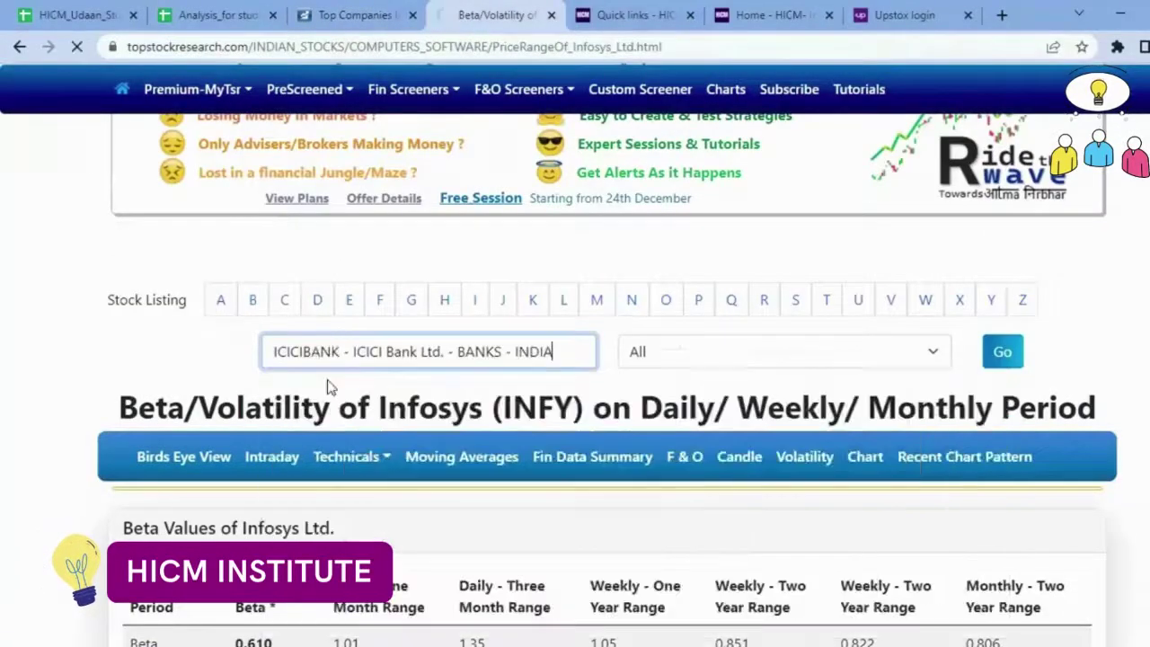
click(995, 363)
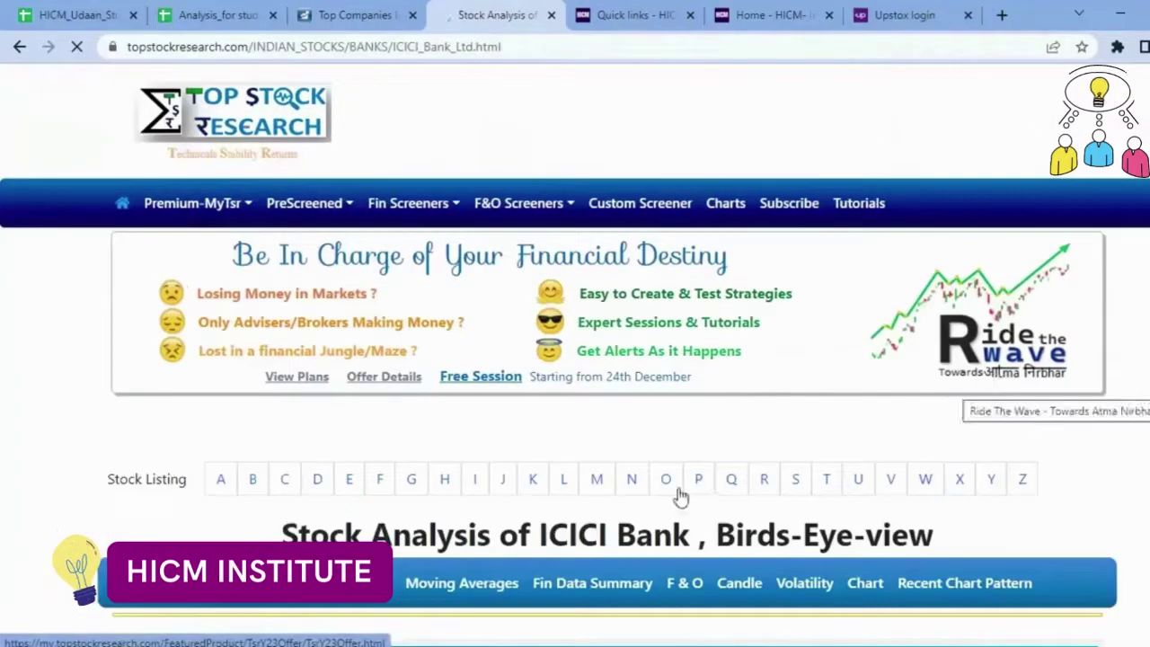
scroll(645, 539, down, 2)
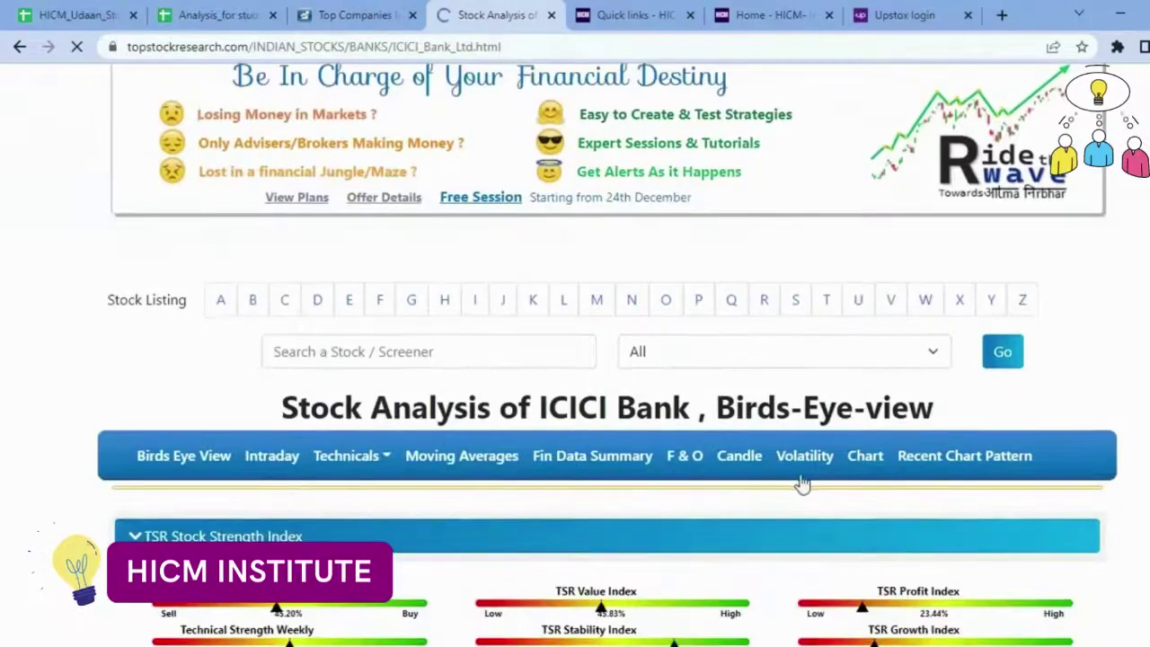
scroll(802, 494, down, 1)
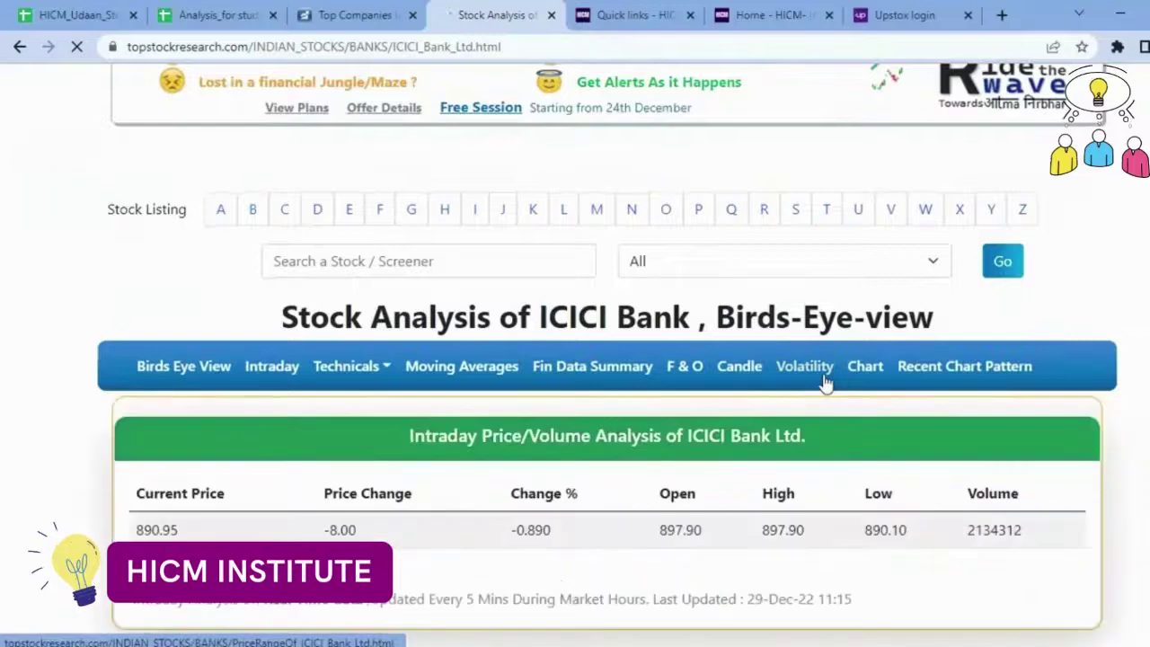
click(824, 382)
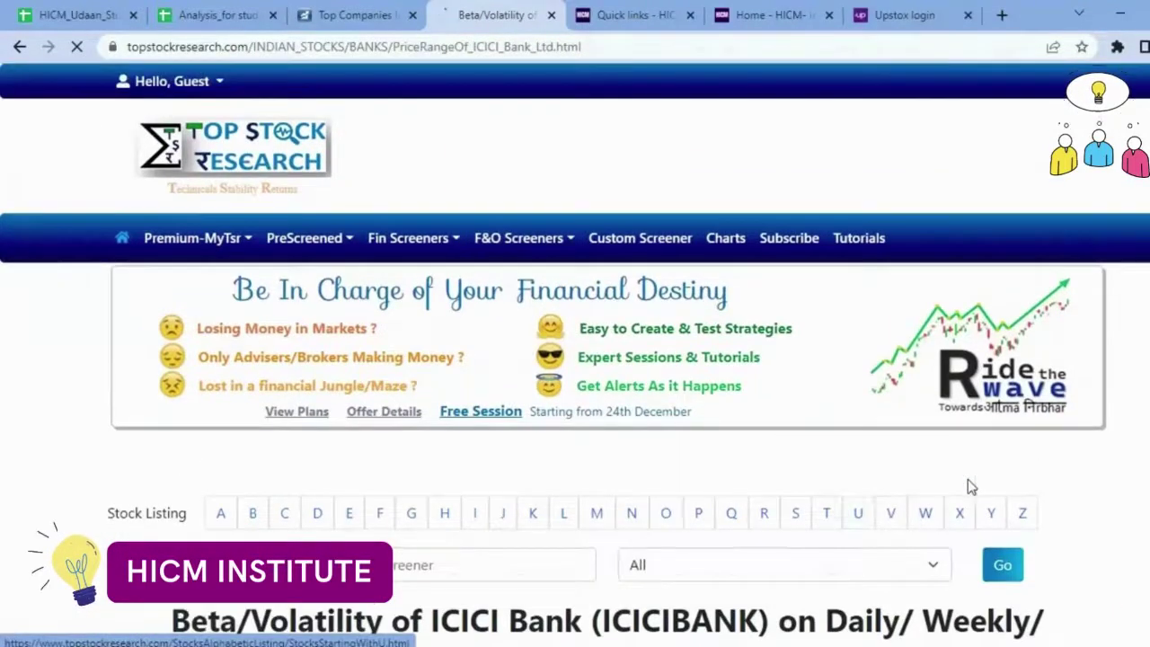
scroll(968, 485, down, 3)
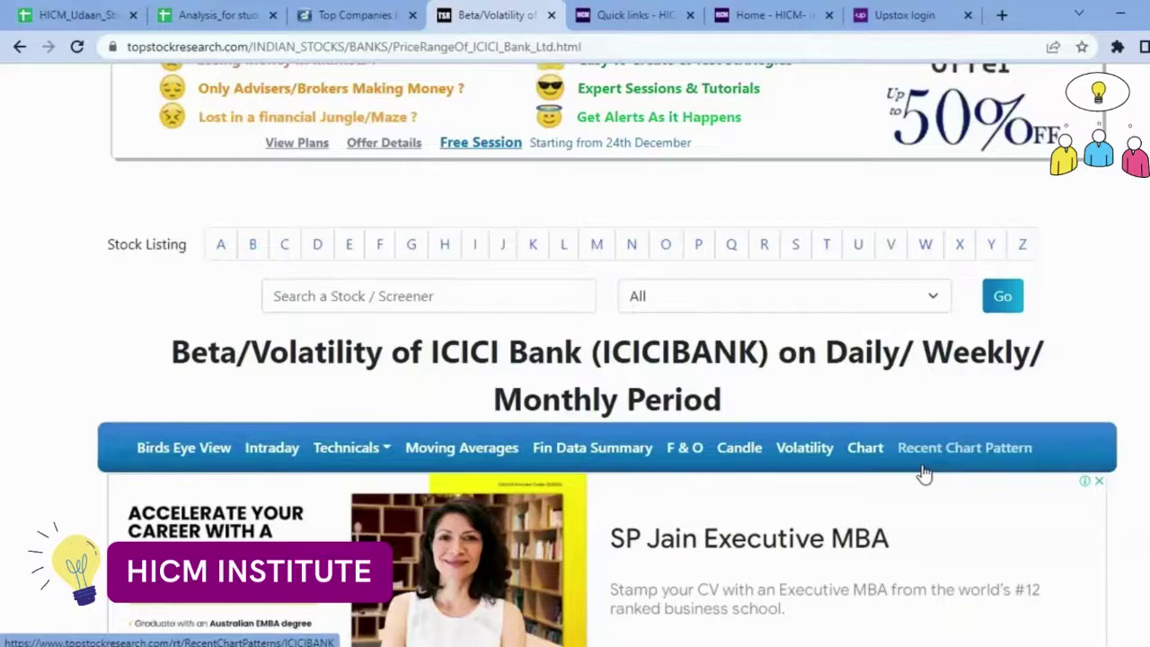
scroll(923, 473, down, 5)
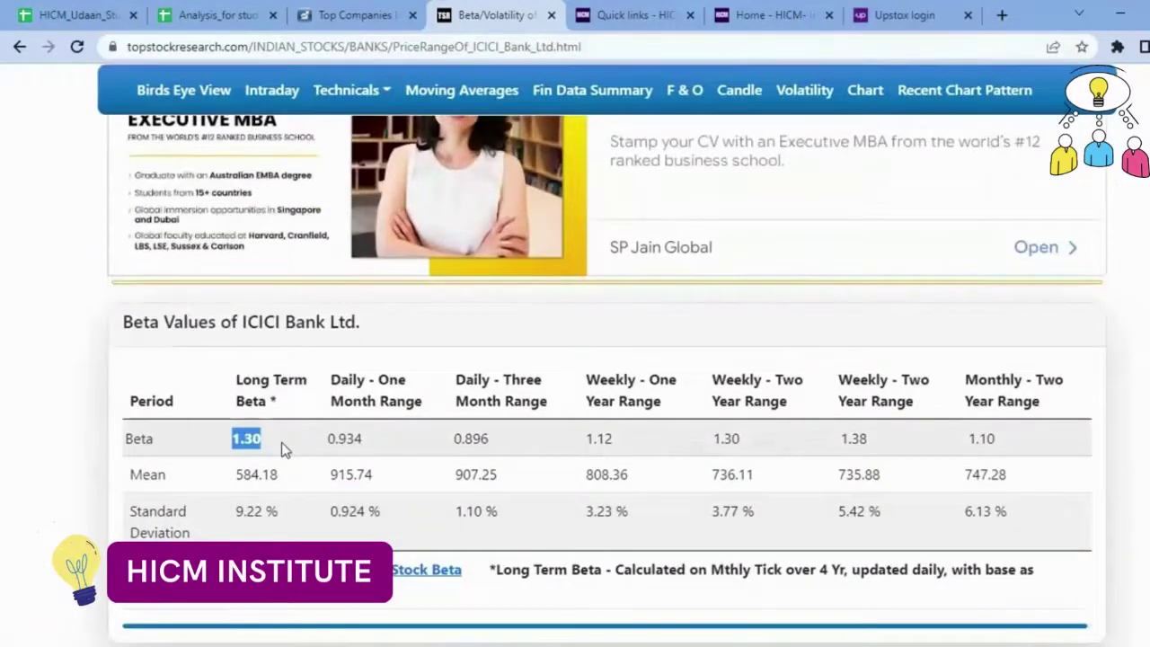
Paste beta 1.3 into B8 and ICICI Bank into A8 as unlinked text
click(220, 15)
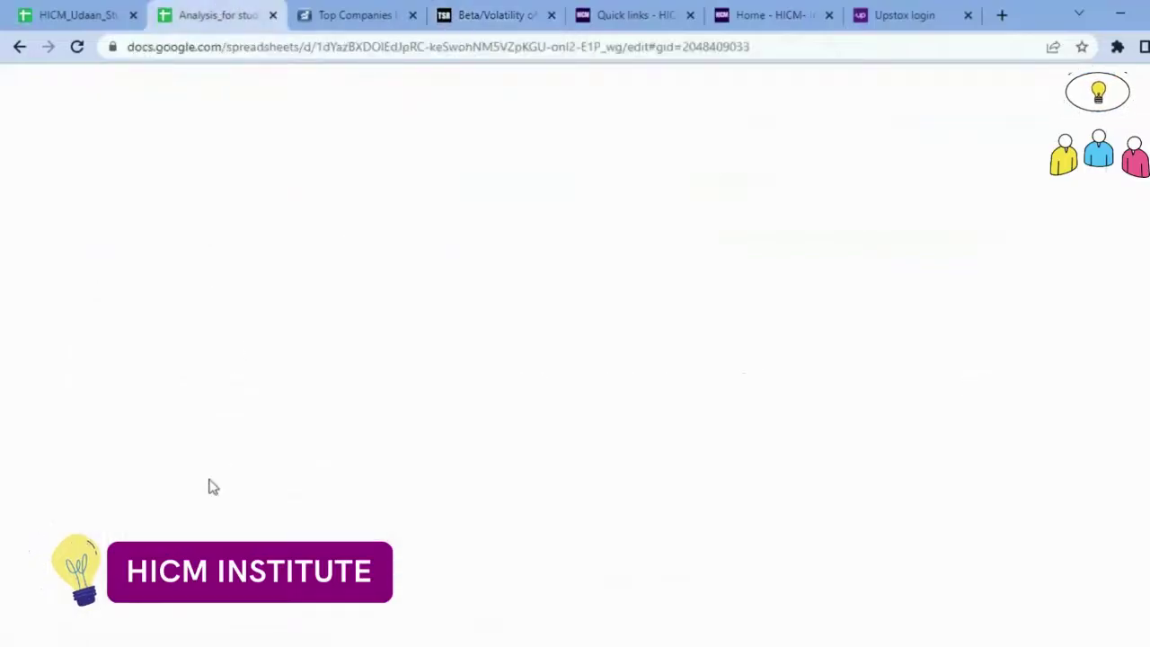
click(125, 352)
text(1.3)
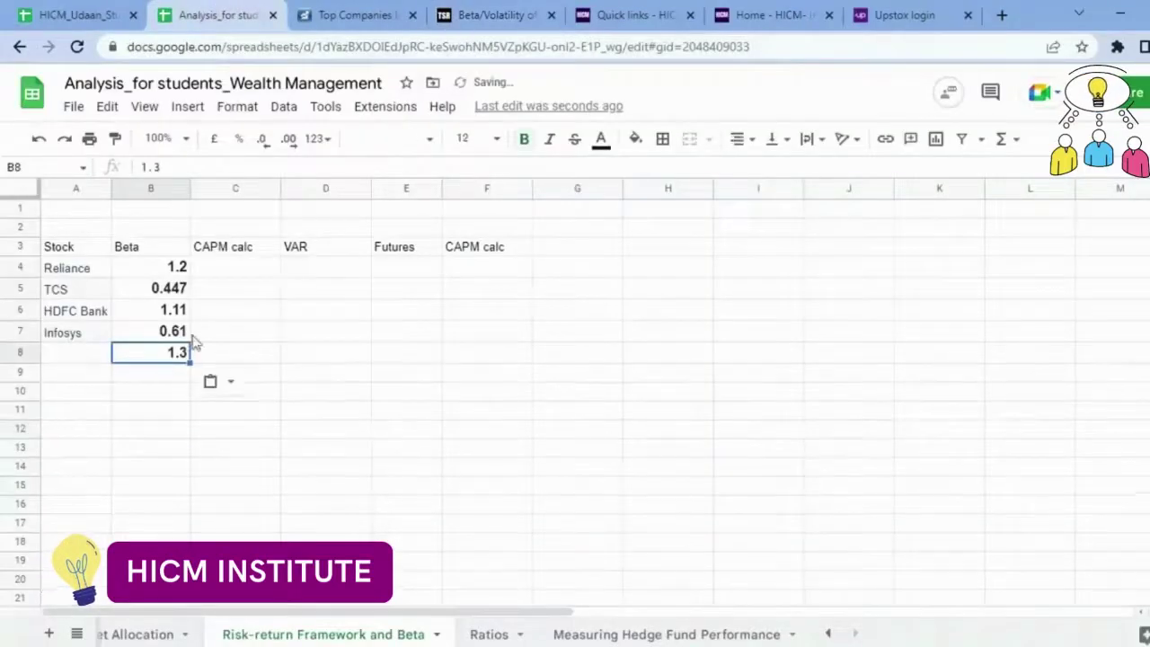
click(352, 11)
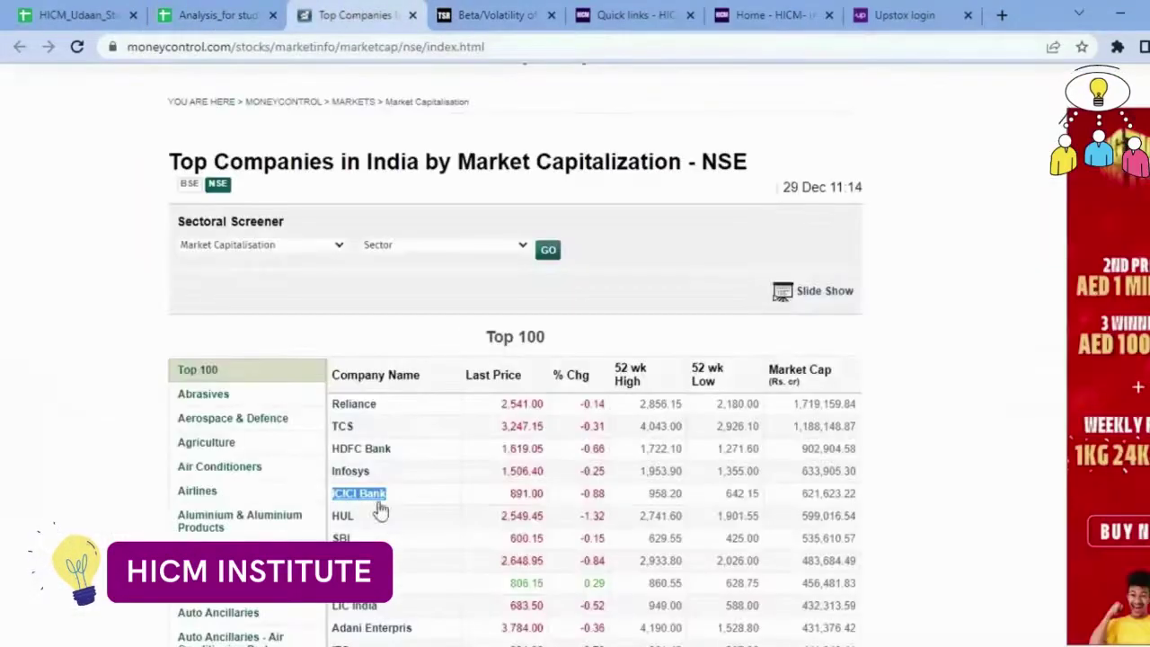
click(248, 11)
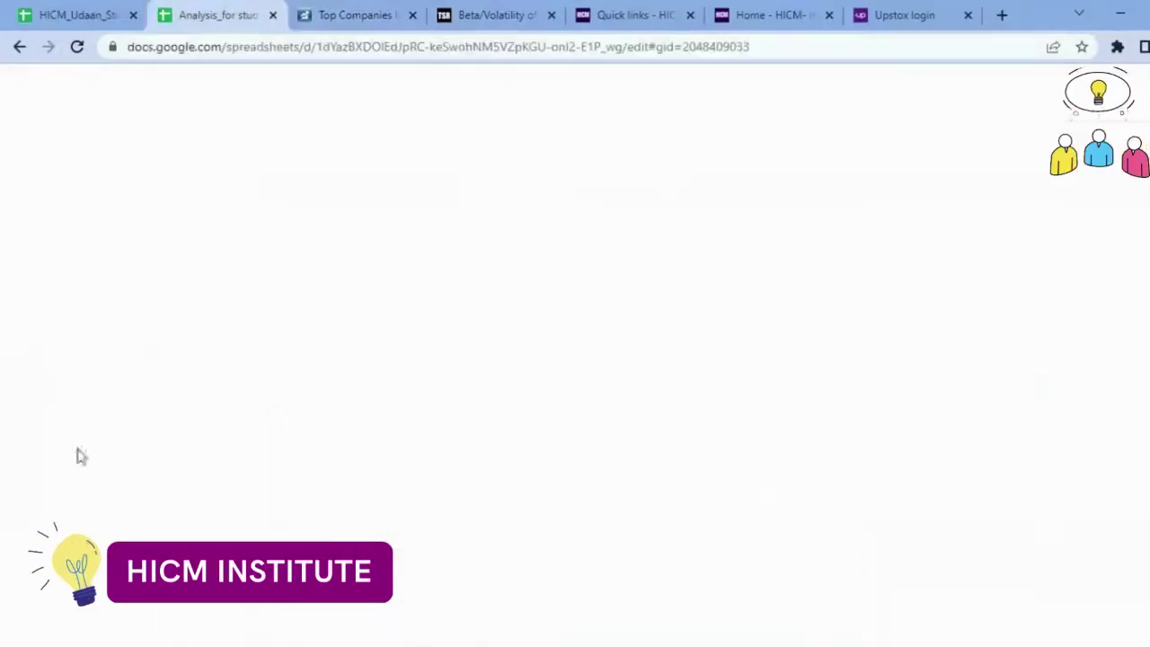
click(77, 353)
key(ctrl+v)
click(79, 339)
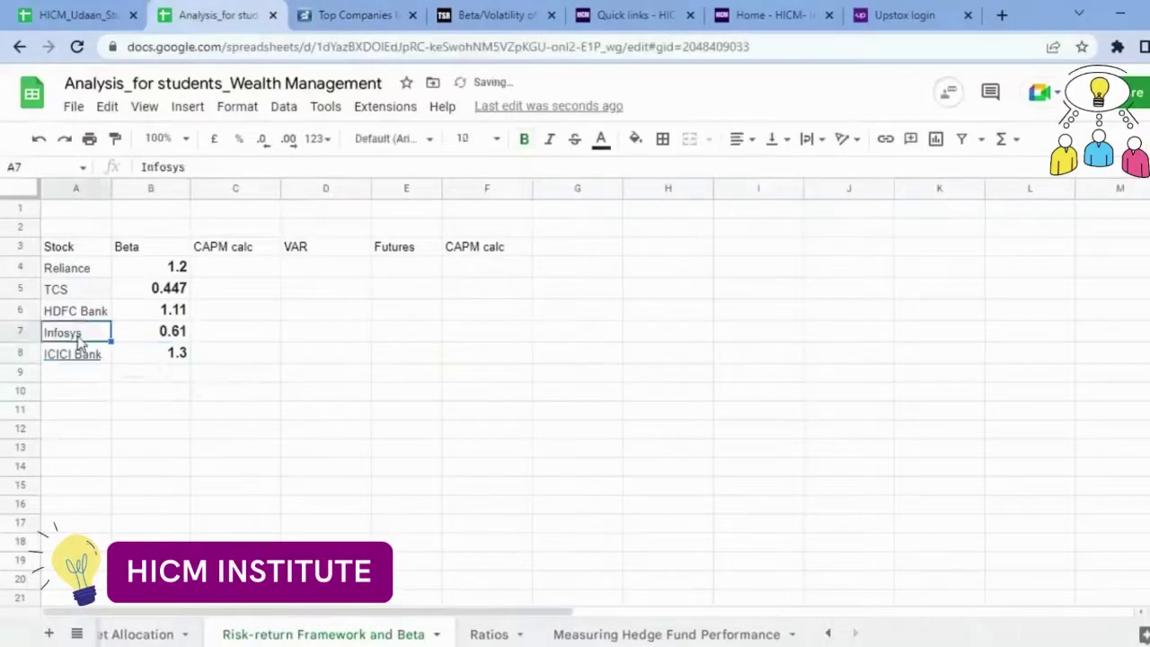
click(87, 354)
click(326, 384)
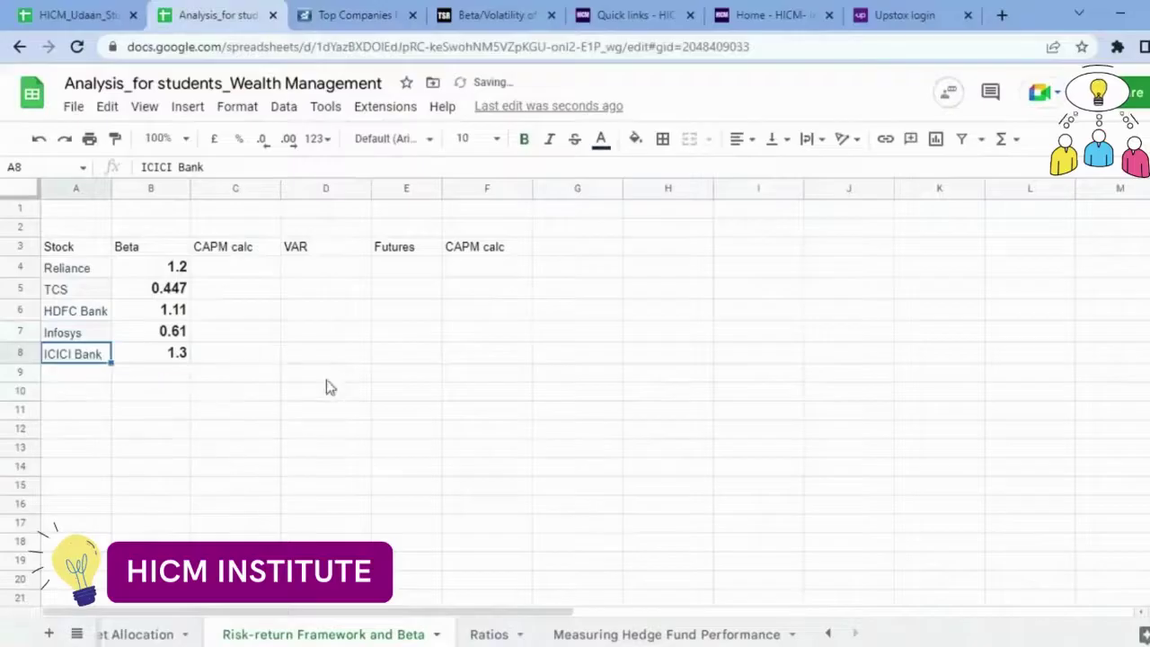
key(Down)
Copy the name HUL from Moneycontrol's market-cap list
click(357, 15)
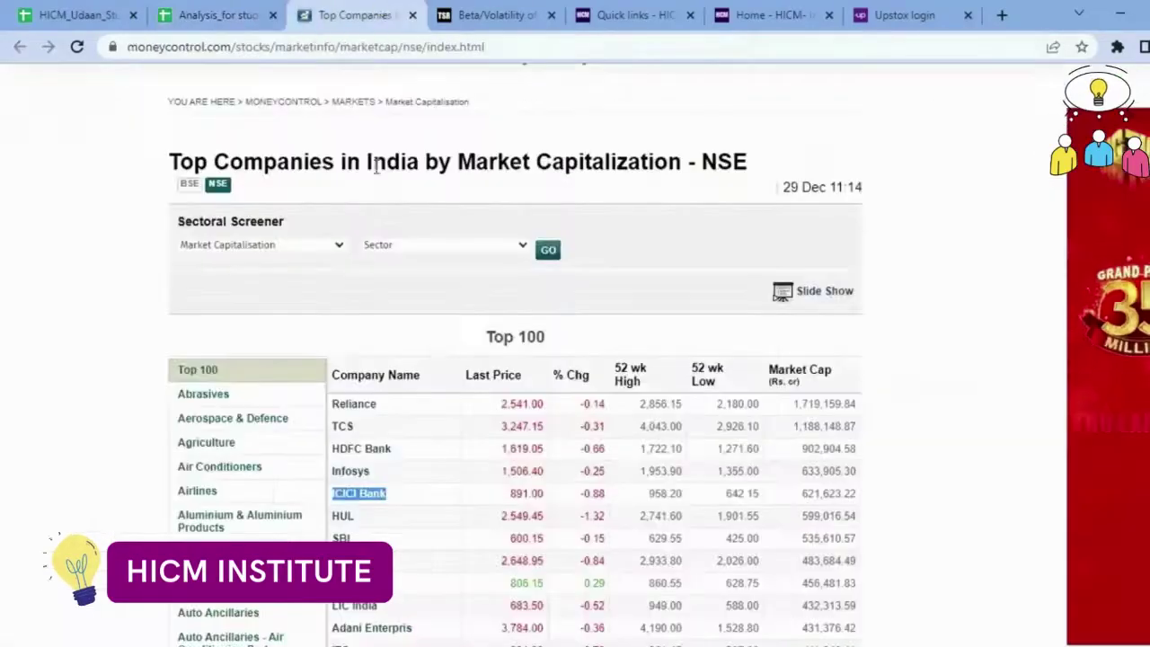
drag(357, 519, 334, 523)
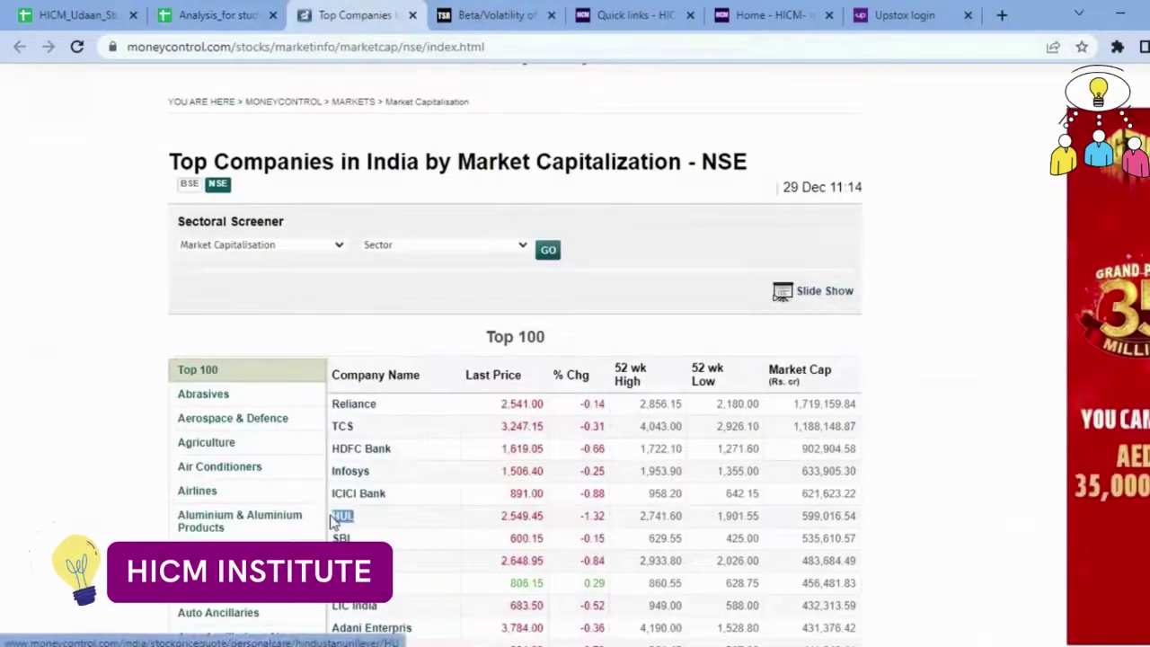
click(494, 15)
scroll(323, 359, up, 5)
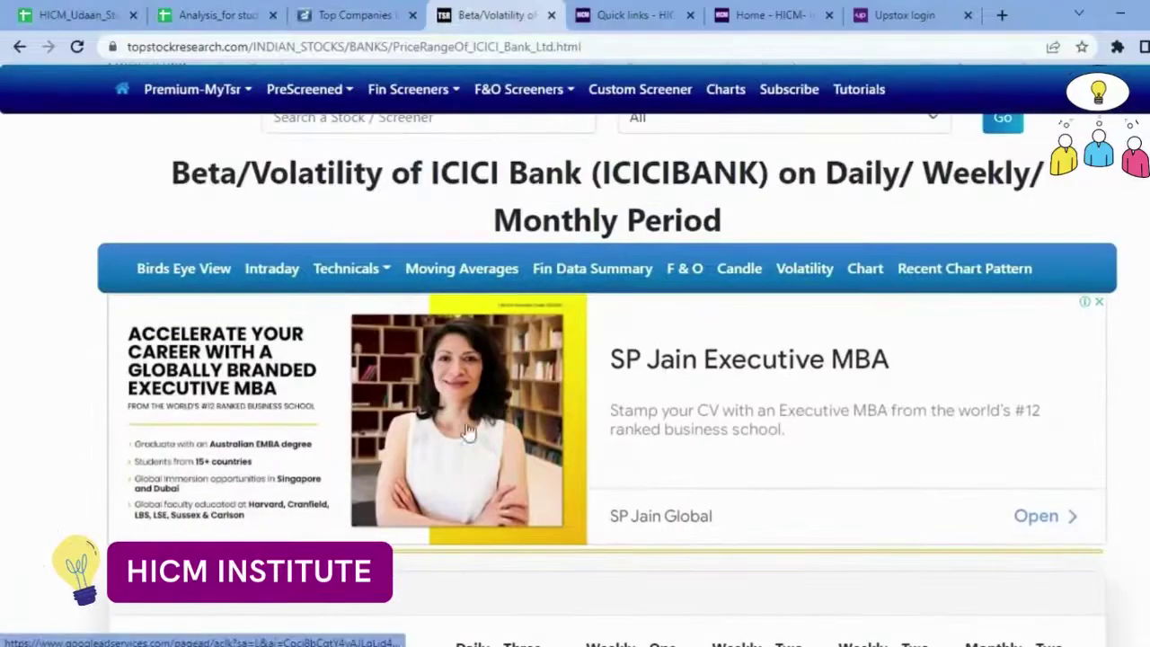
Search 'HULin', open Hindustan Unilever's Volatility page and select the long-term beta 0.140
scroll(310, 350, up, 2)
click(333, 296)
text(HUL)
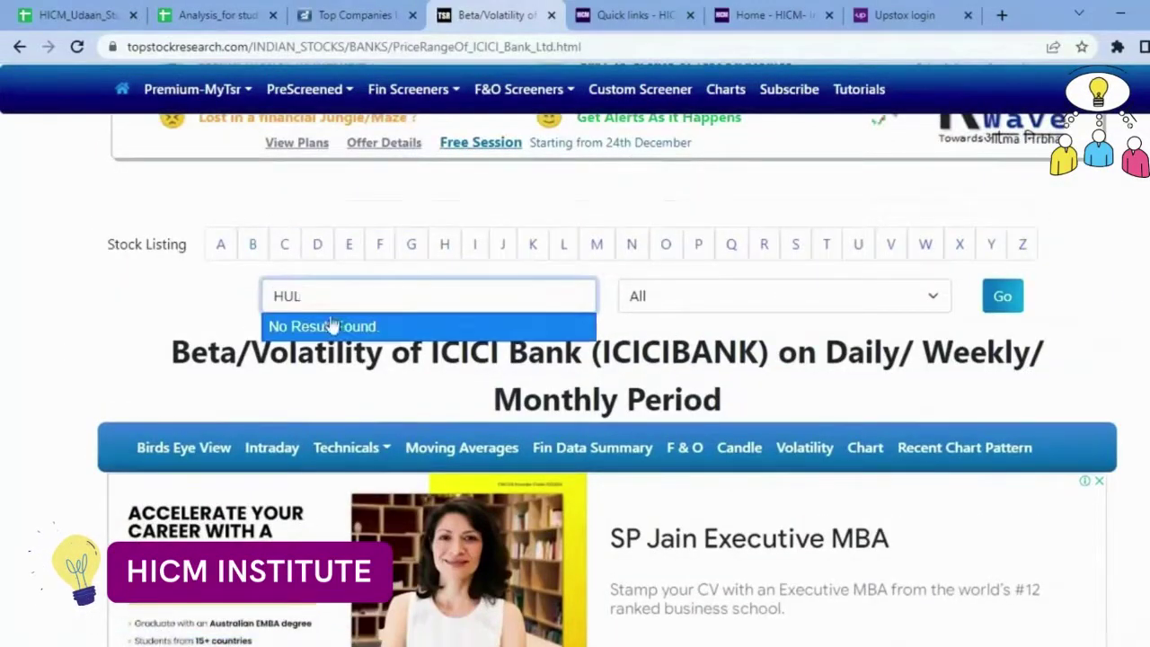
text(in)
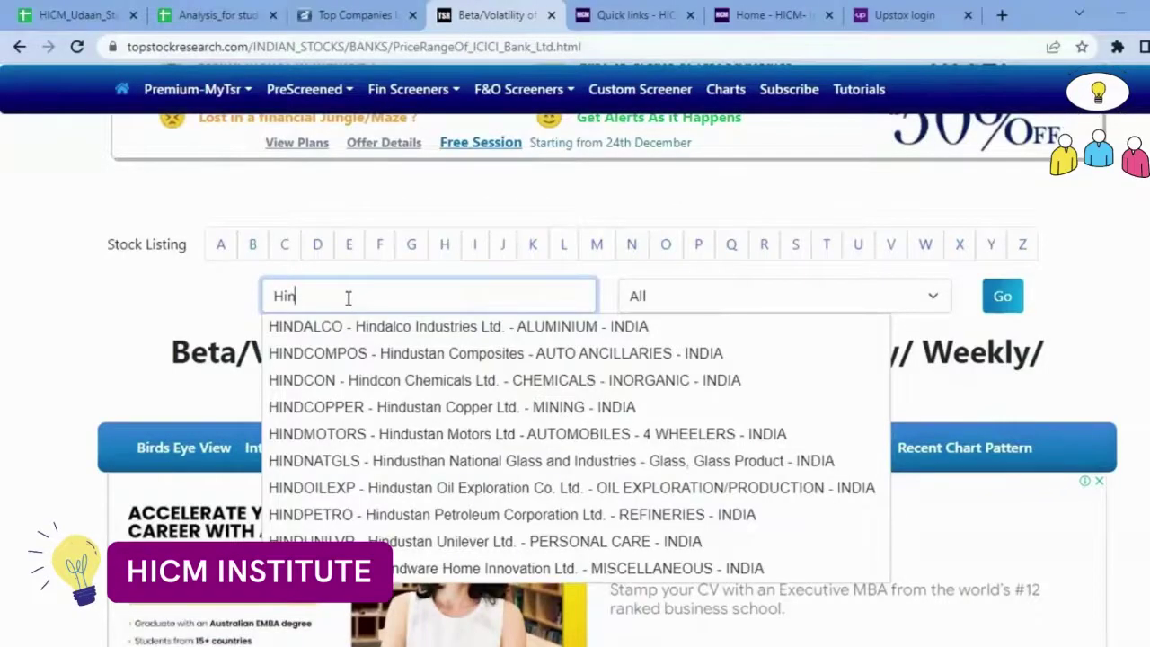
click(440, 541)
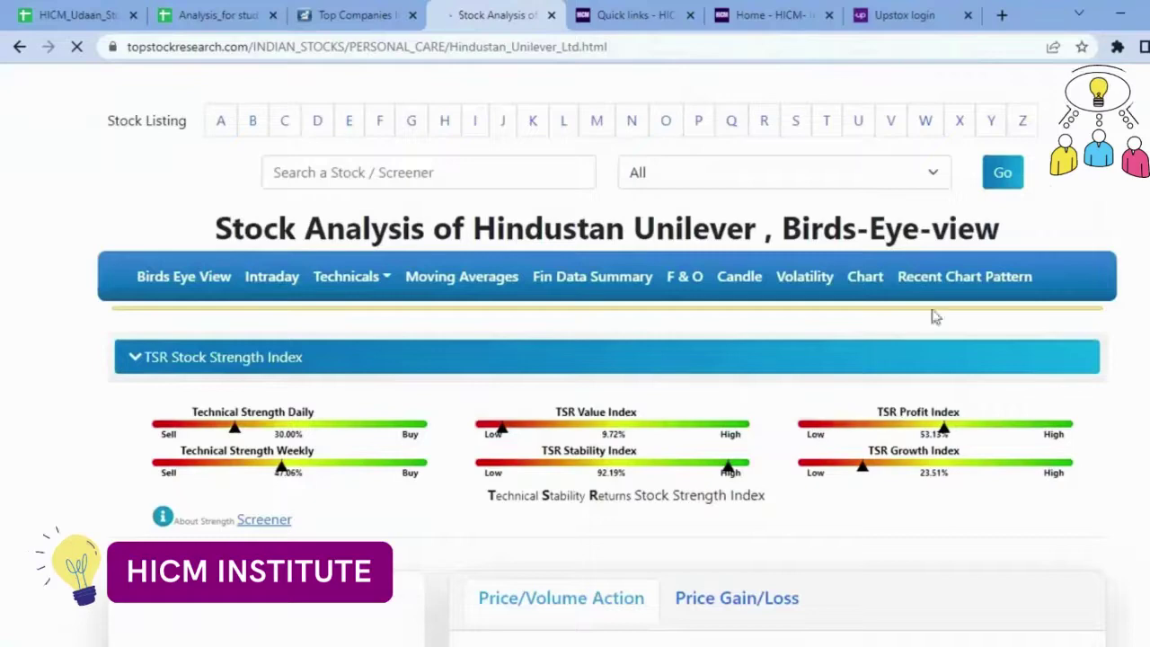
click(817, 295)
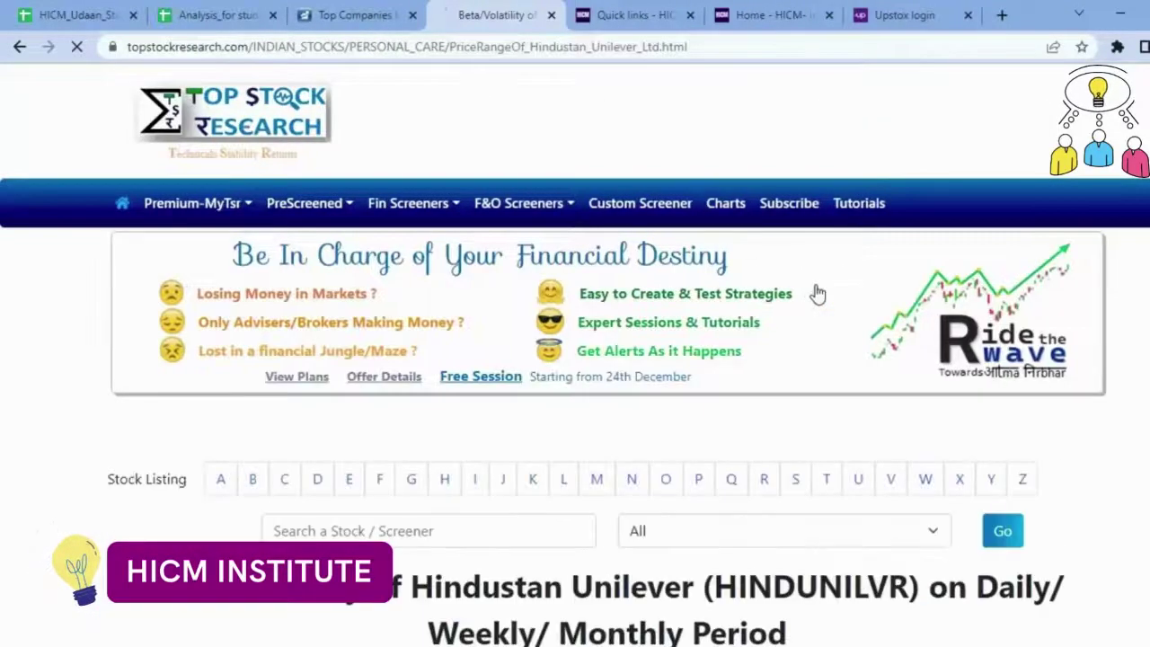
scroll(374, 398, down, 3)
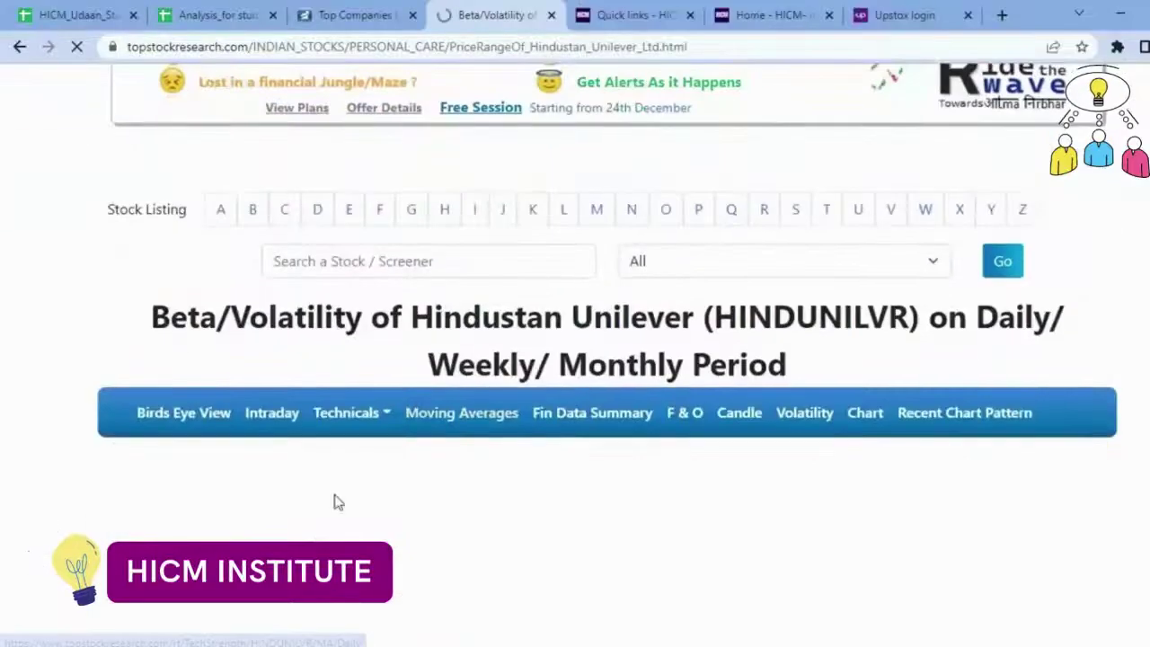
scroll(359, 471, down, 3)
scroll(392, 454, down, 2)
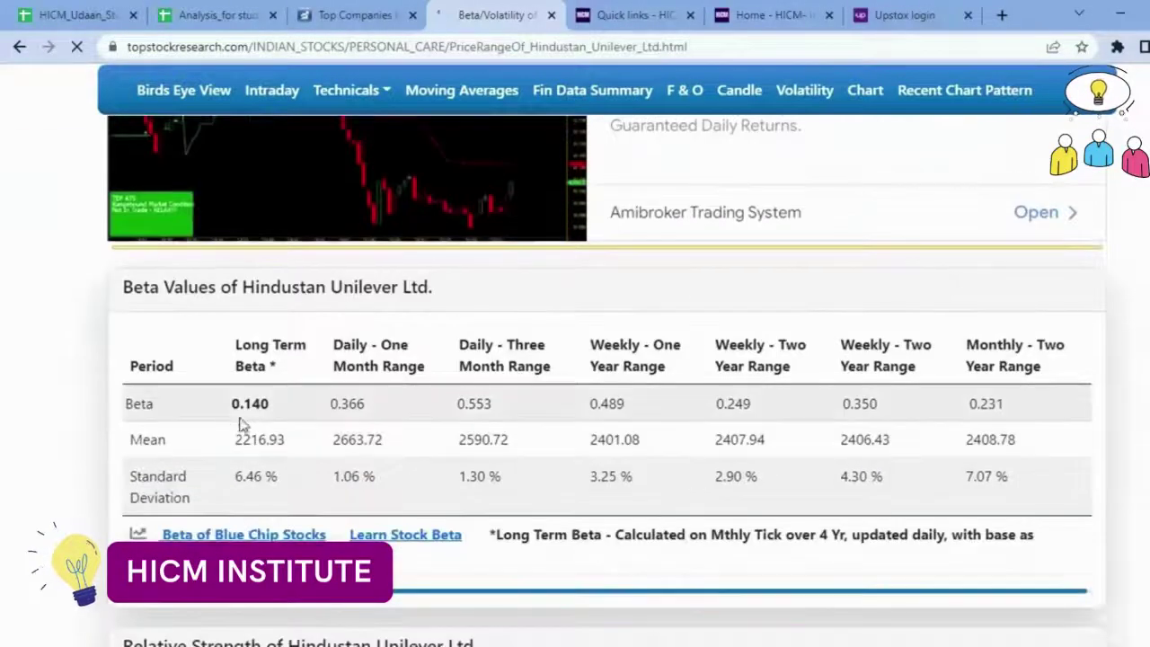
drag(232, 403, 270, 403)
key(ctrl+c)
Enter HUL's beta 0.14 in B9 and the name HUL in A9
click(245, 13)
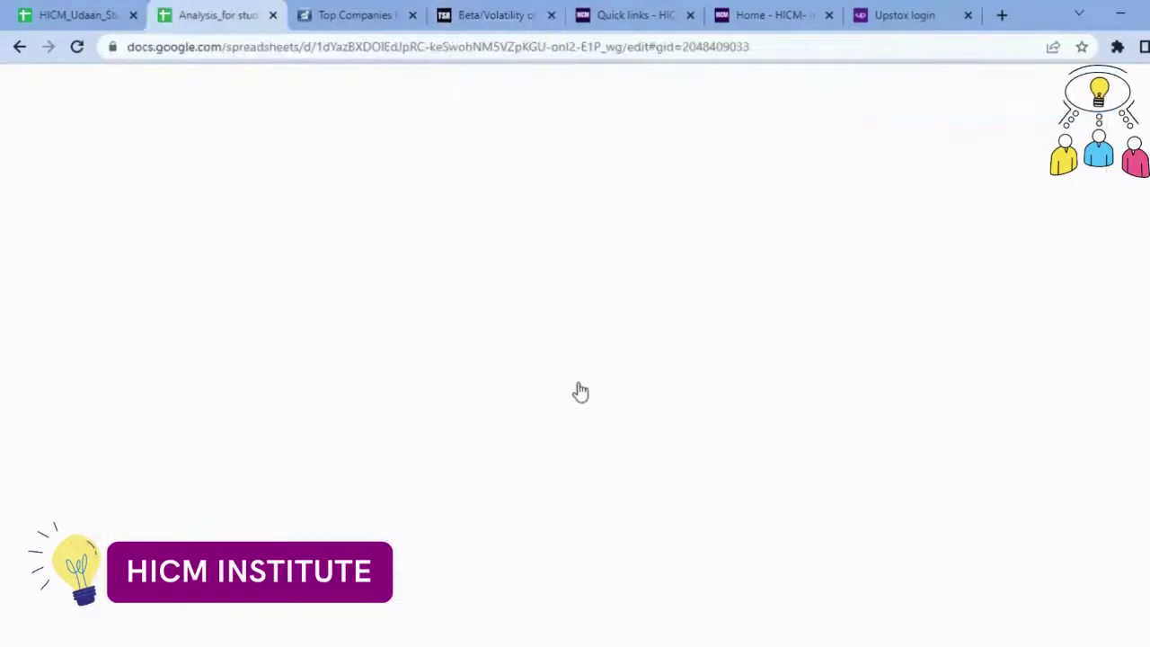
click(151, 381)
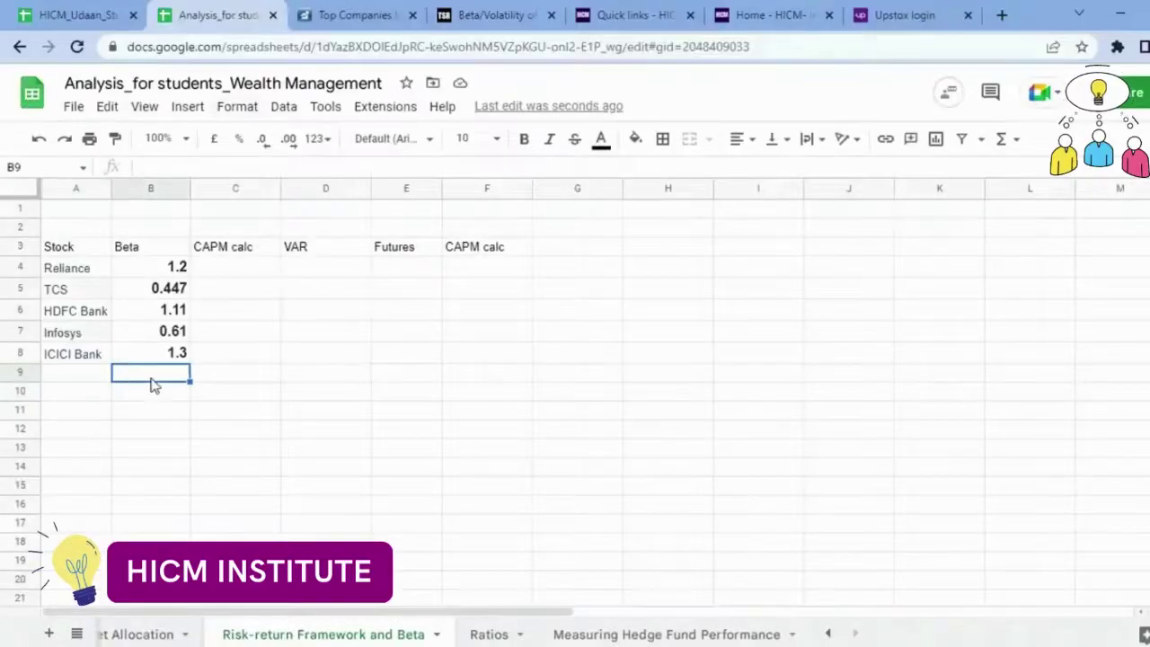
key(ctrl+v)
click(320, 13)
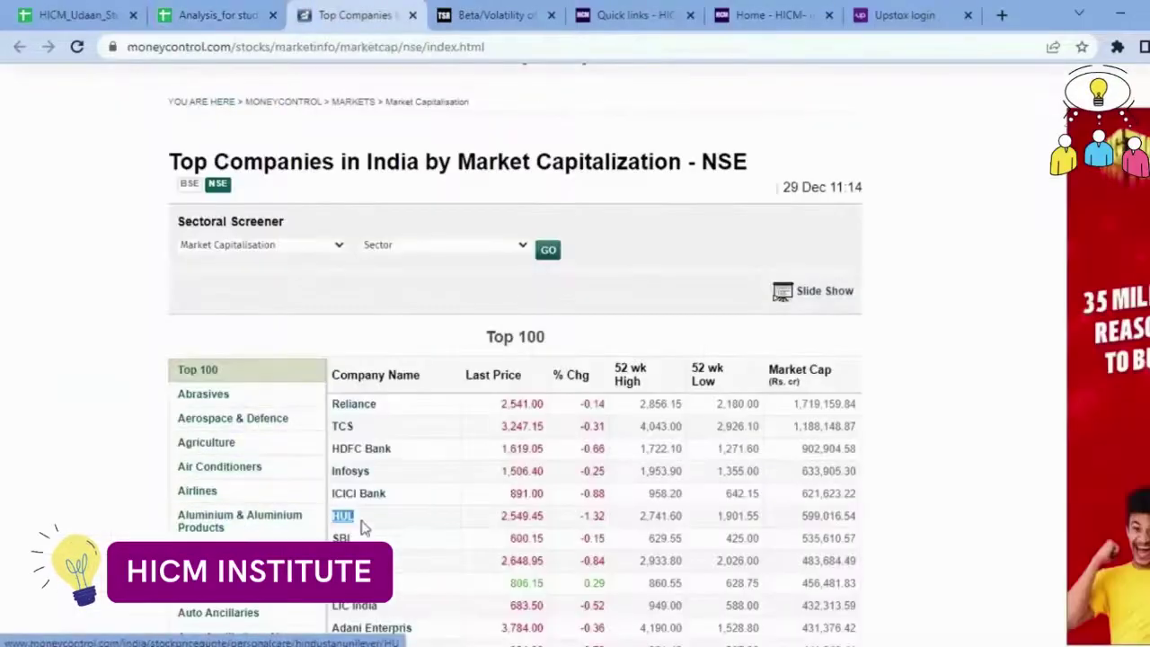
click(284, 9)
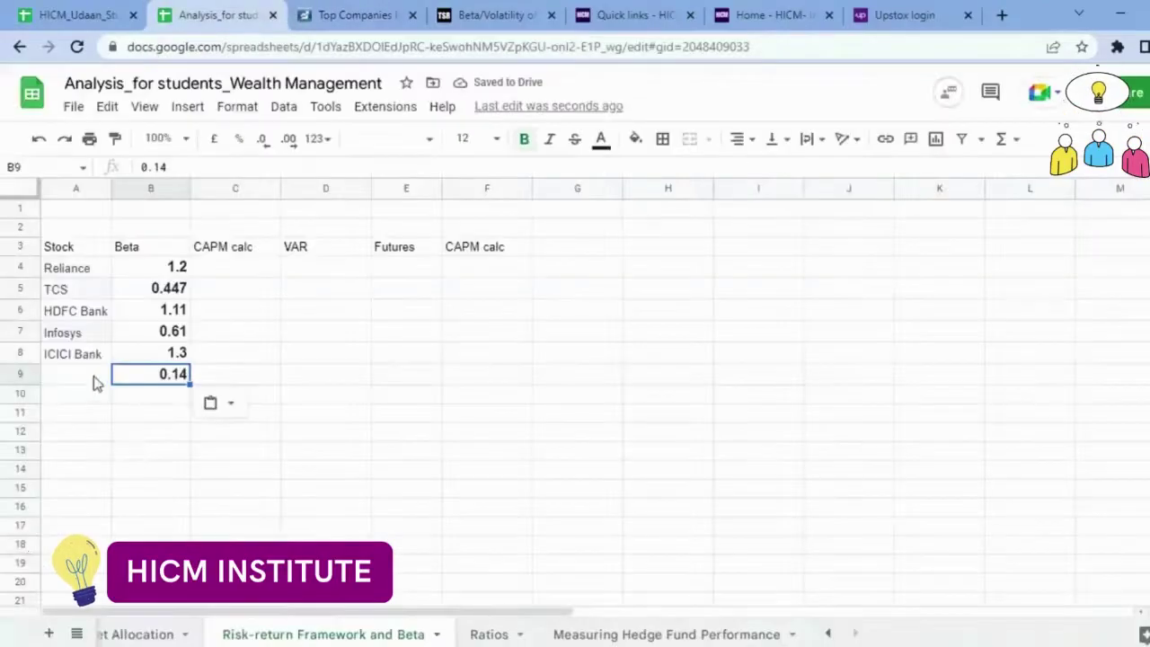
click(97, 383)
text(HUL)
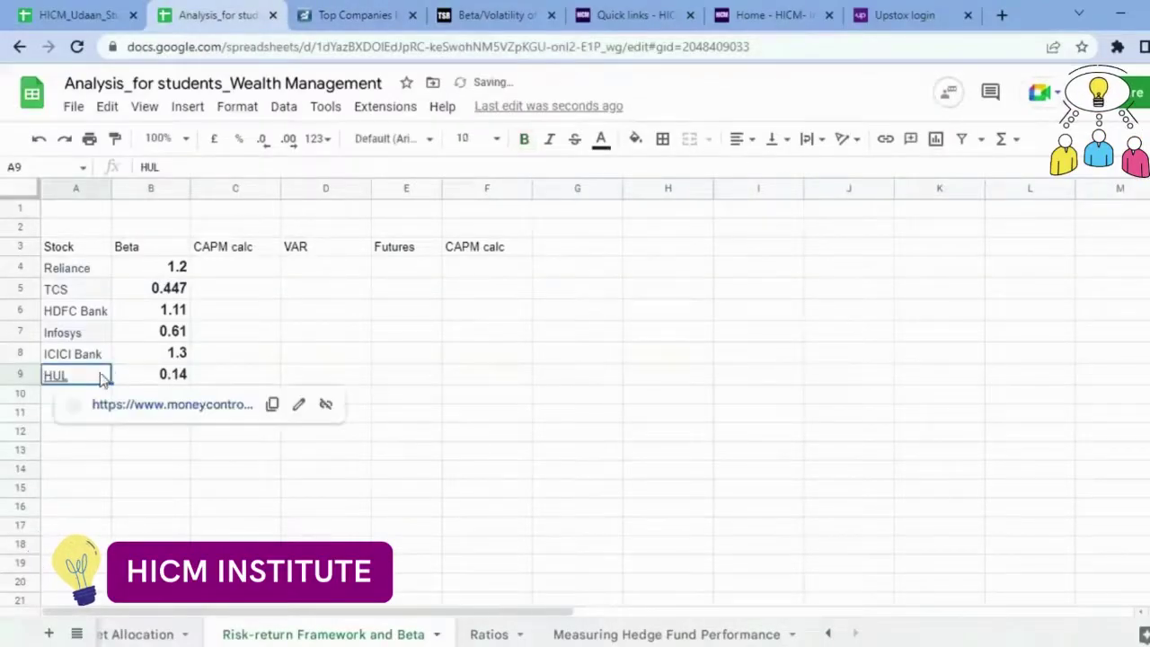
Copy SBI from Moneycontrol's top companies list and paste it into A10
click(356, 13)
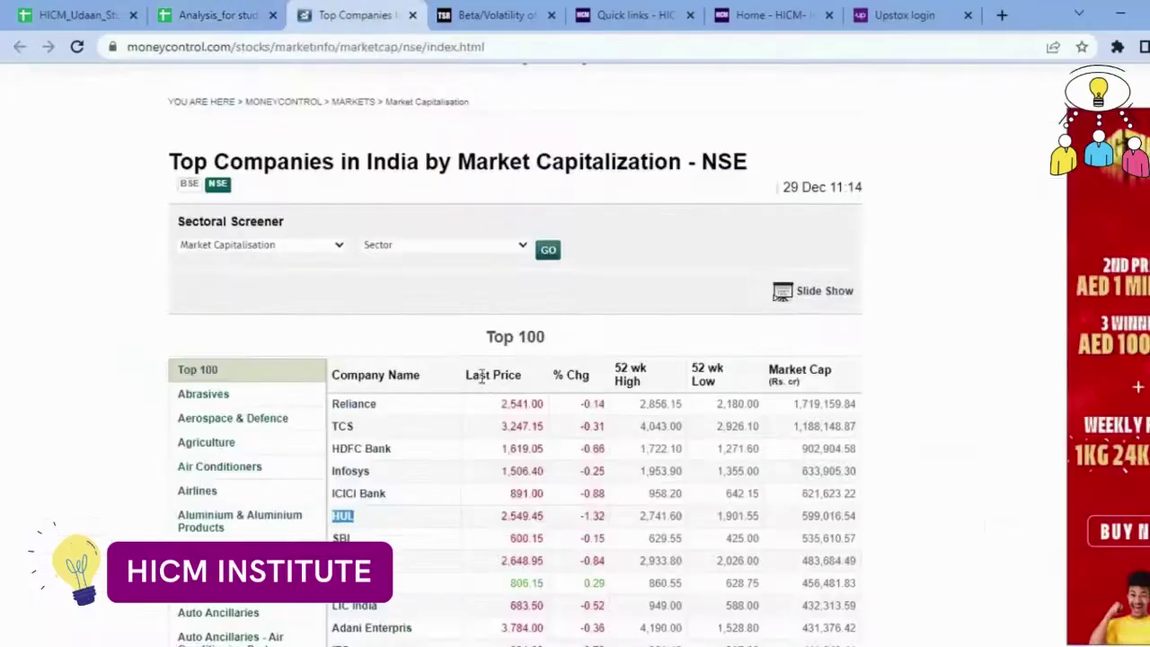
scroll(355, 530, down, 1)
drag(356, 448, 331, 448)
key(ctrl+c)
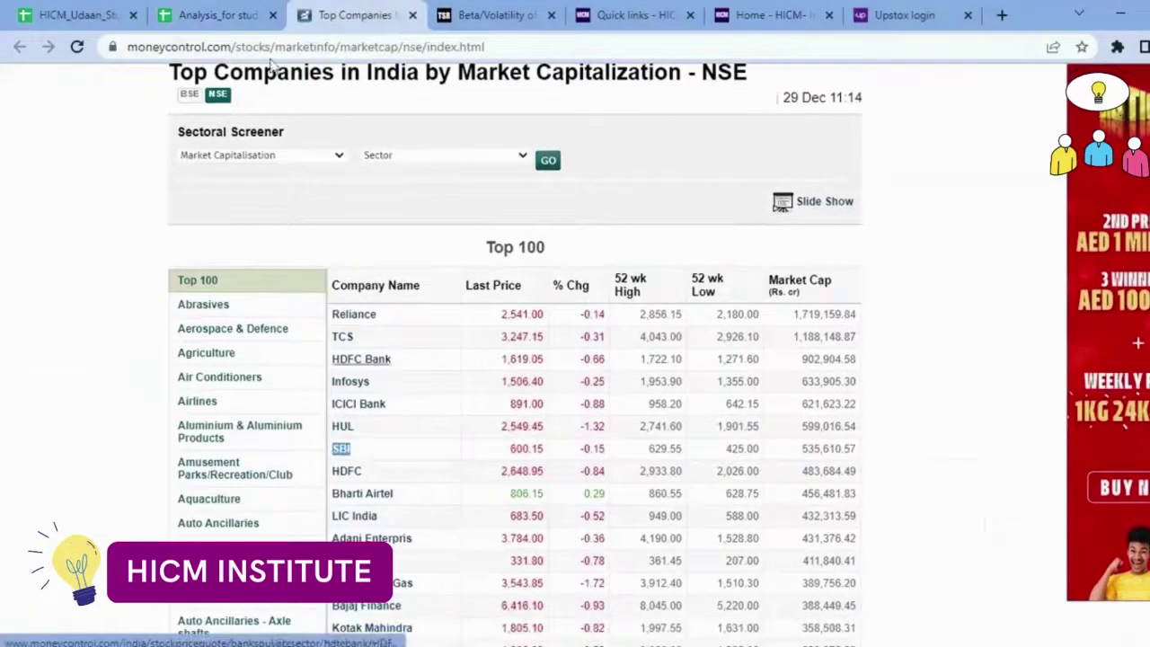
click(260, 13)
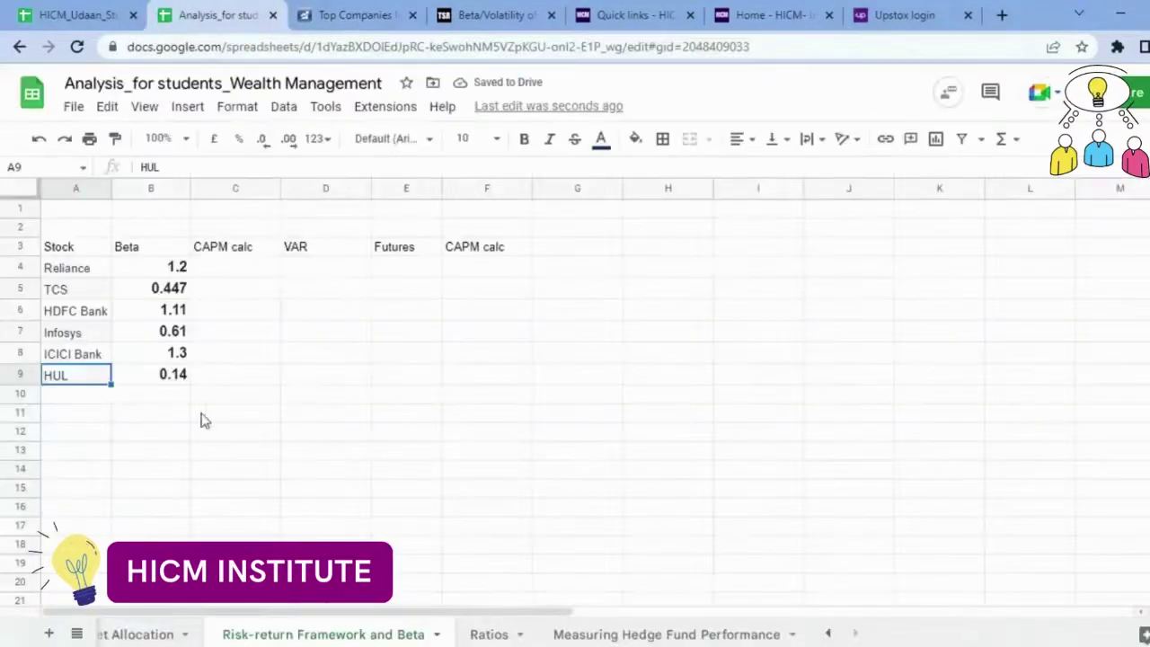
key(Down)
key(ctrl+v)
click(384, 9)
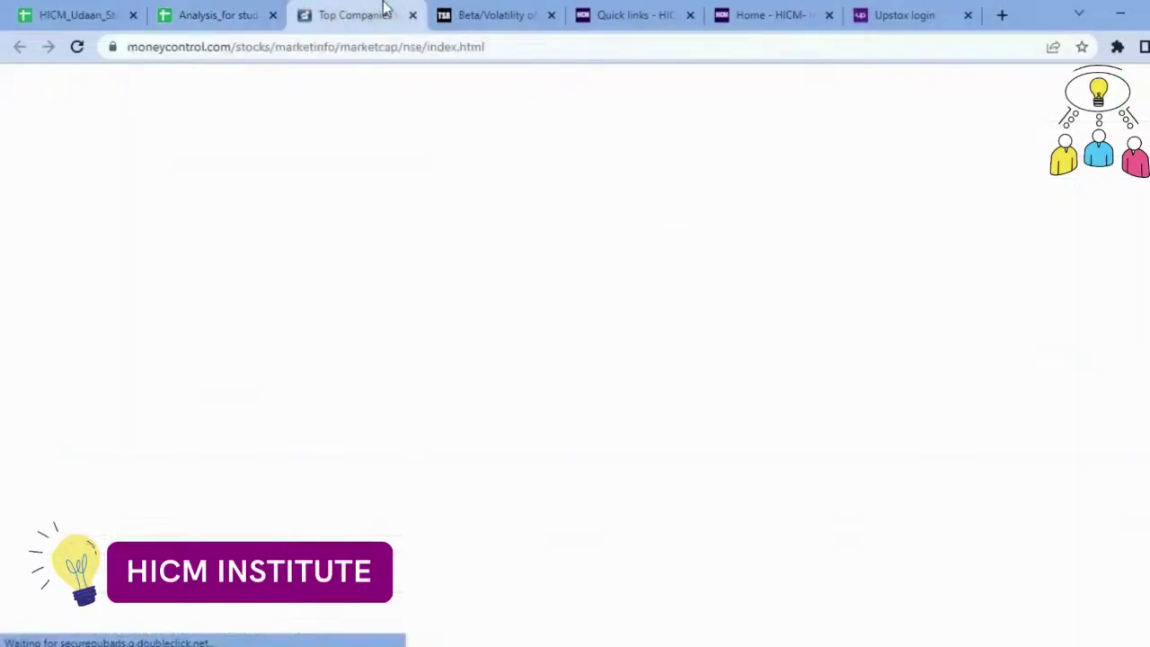
click(487, 9)
scroll(350, 449, up, 5)
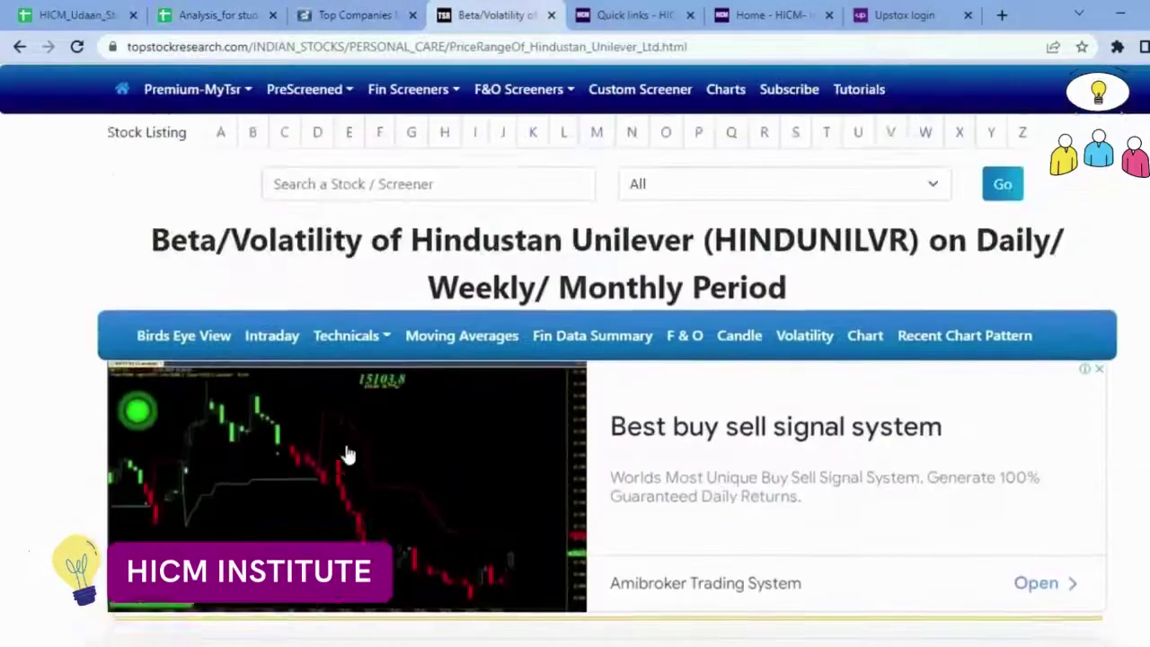
Search 'SBI' on Top Stock Research and pick State Bank of India (SBIN)
scroll(348, 456, up, 2)
click(329, 352)
text(SBI)
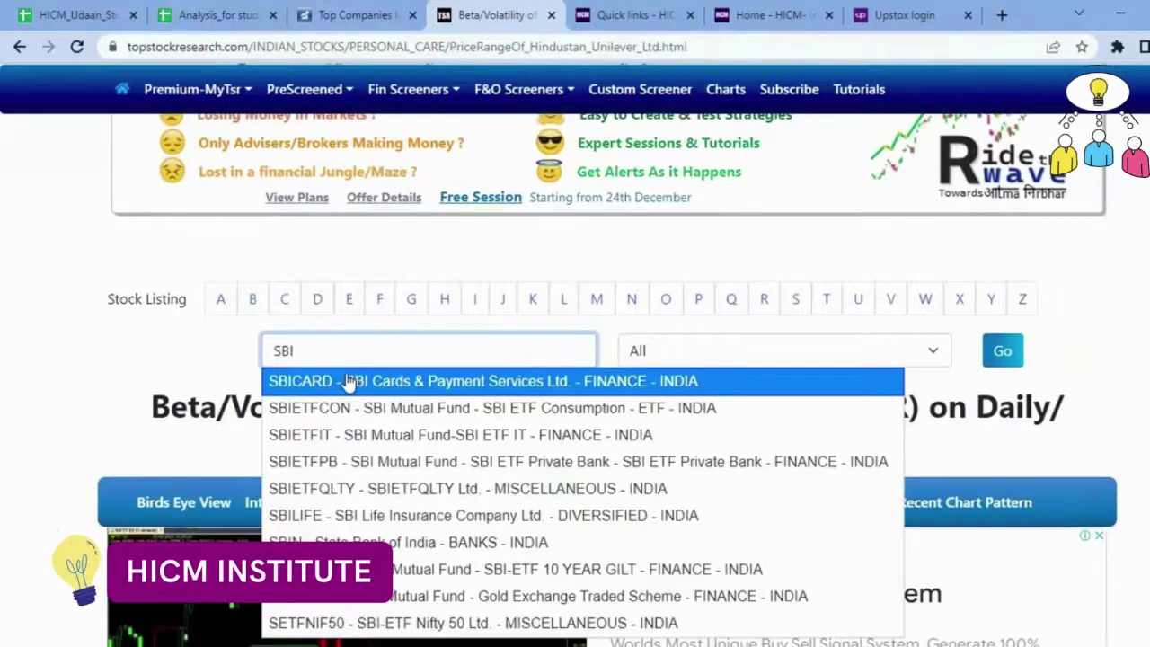
click(404, 541)
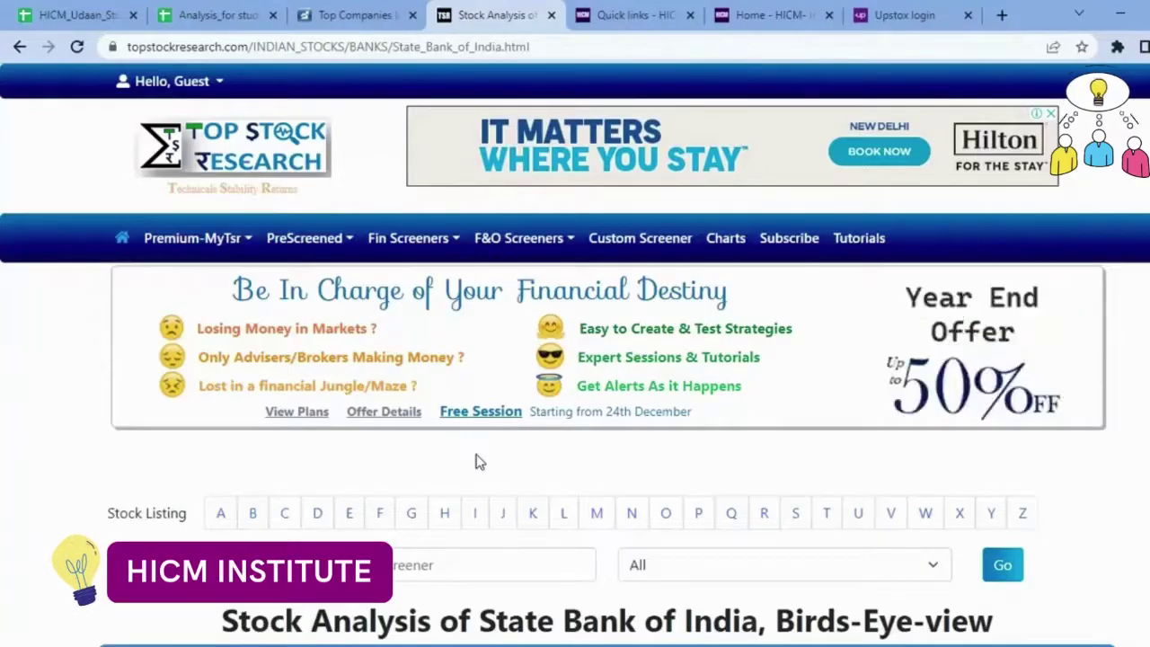
scroll(428, 479, down, 5)
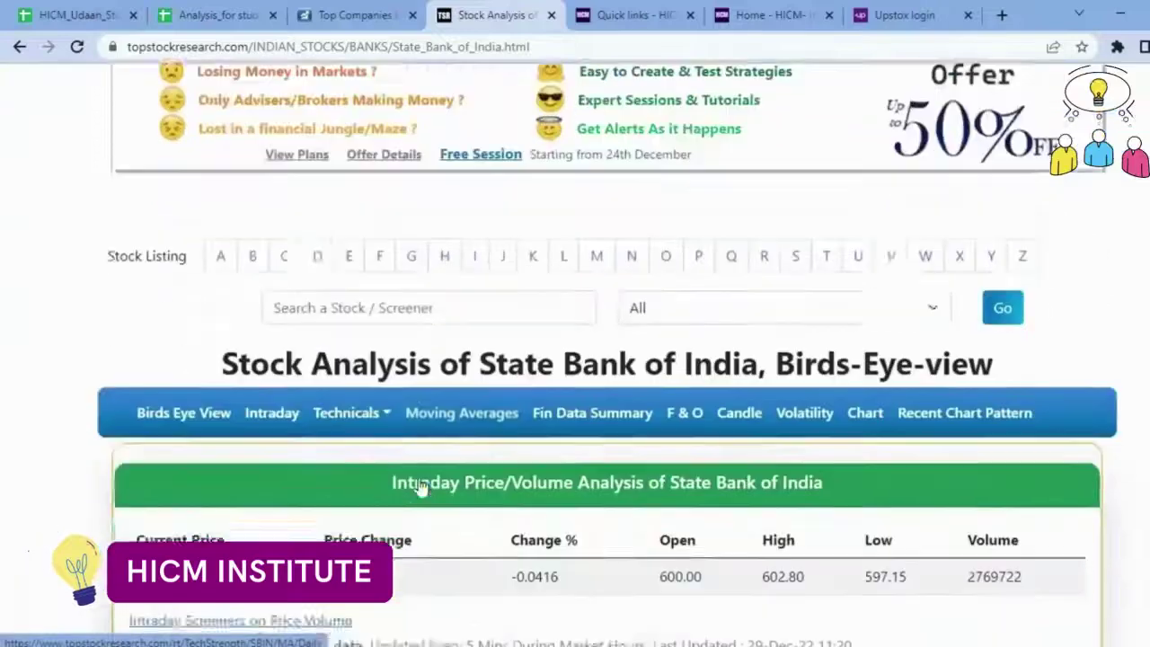
scroll(445, 490, down, 4)
scroll(416, 512, up, 6)
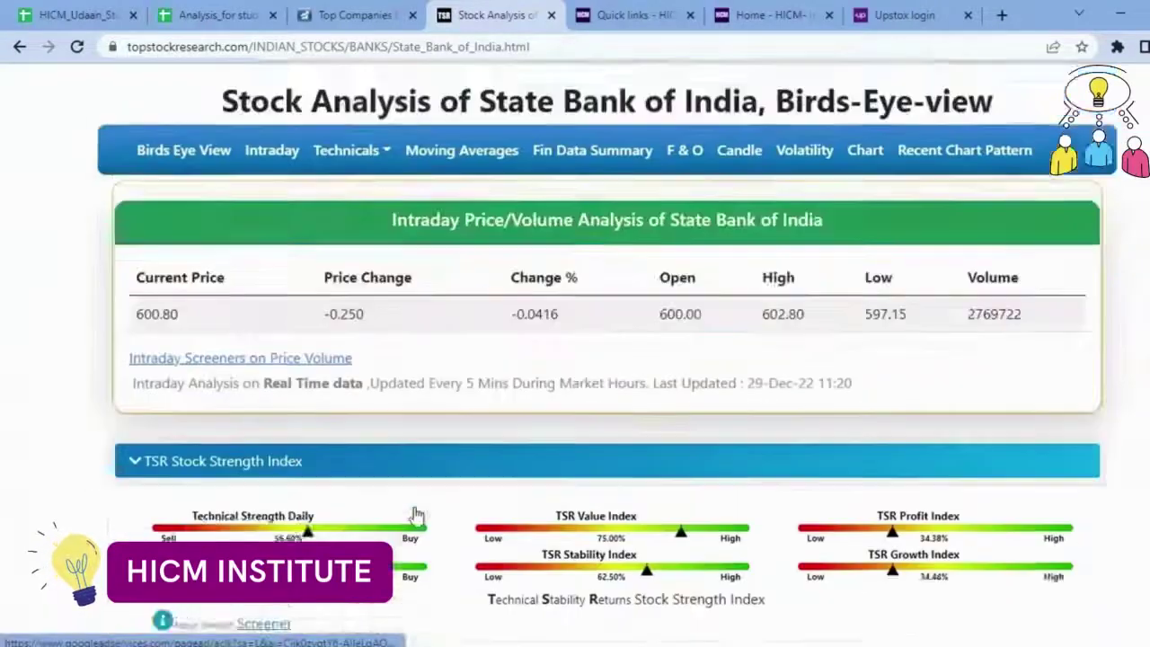
scroll(413, 513, up, 3)
scroll(506, 545, down, 2)
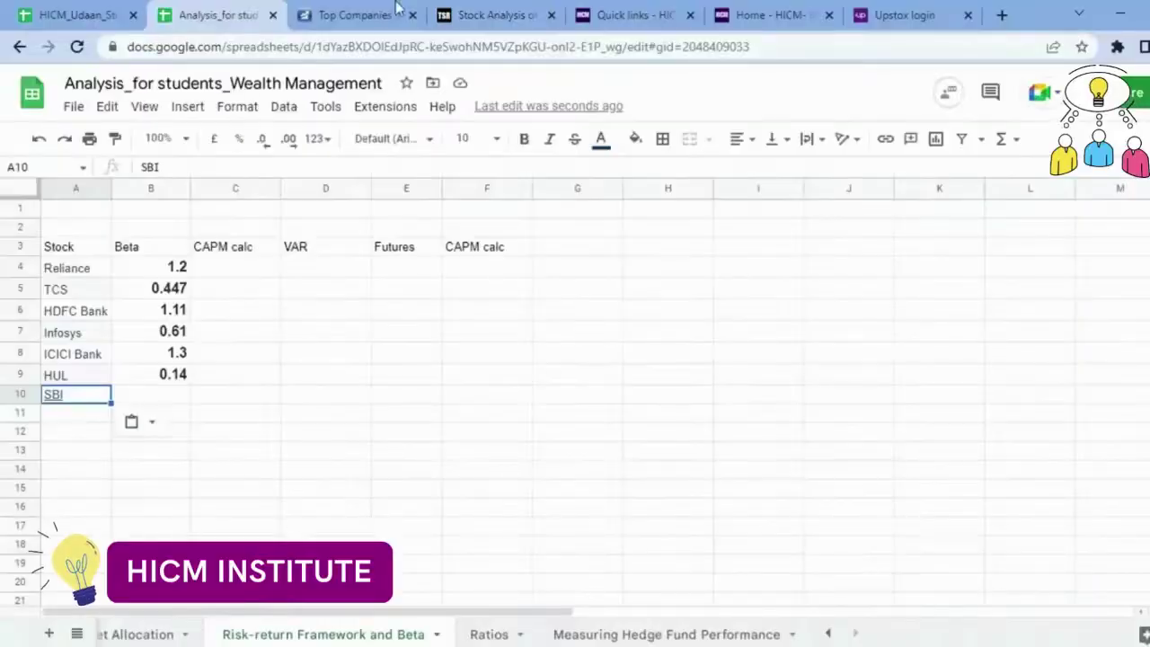
click(395, 11)
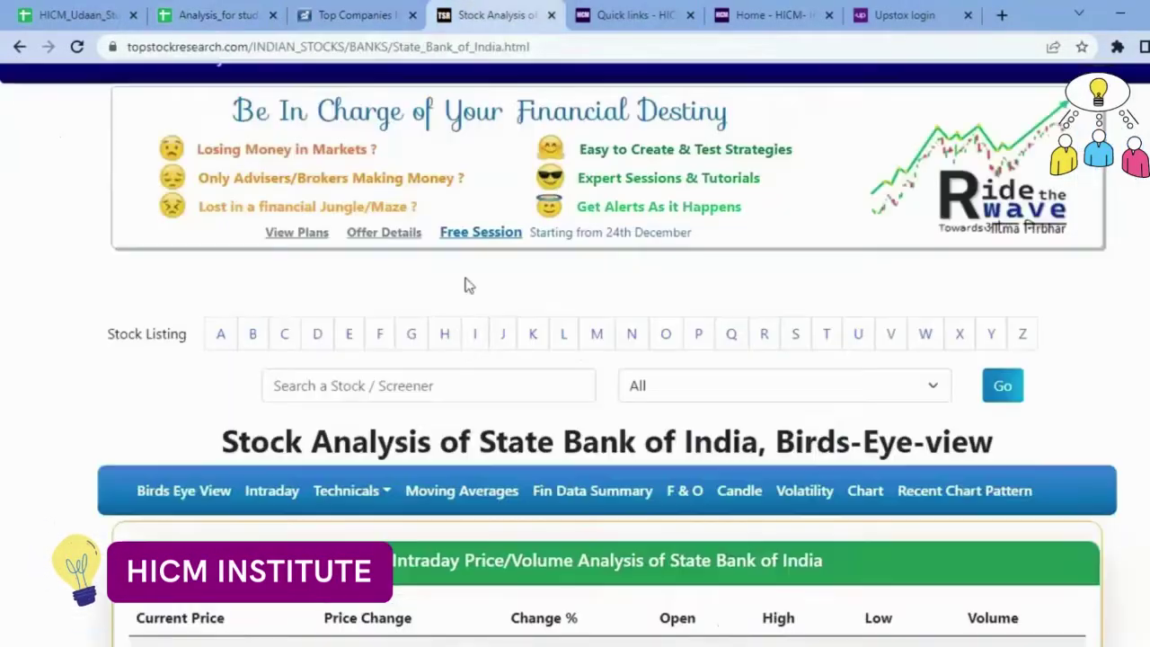
Search 'SBI' again, open its Volatility page and copy the long-term beta 1.46
click(345, 383)
text(SBI)
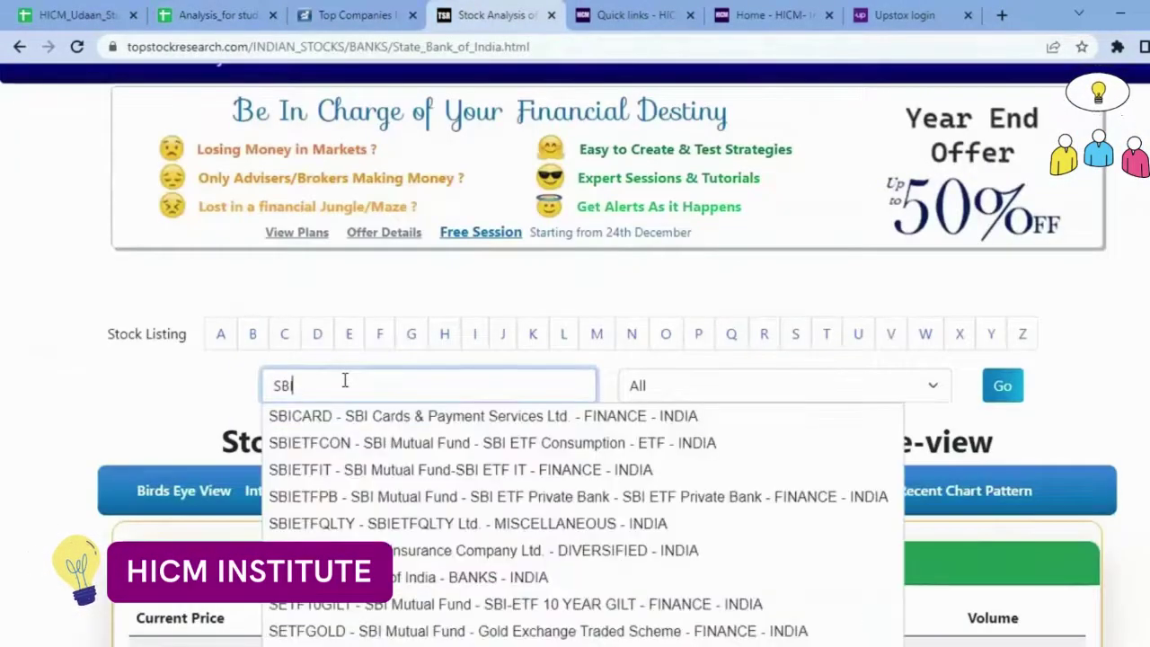
click(435, 578)
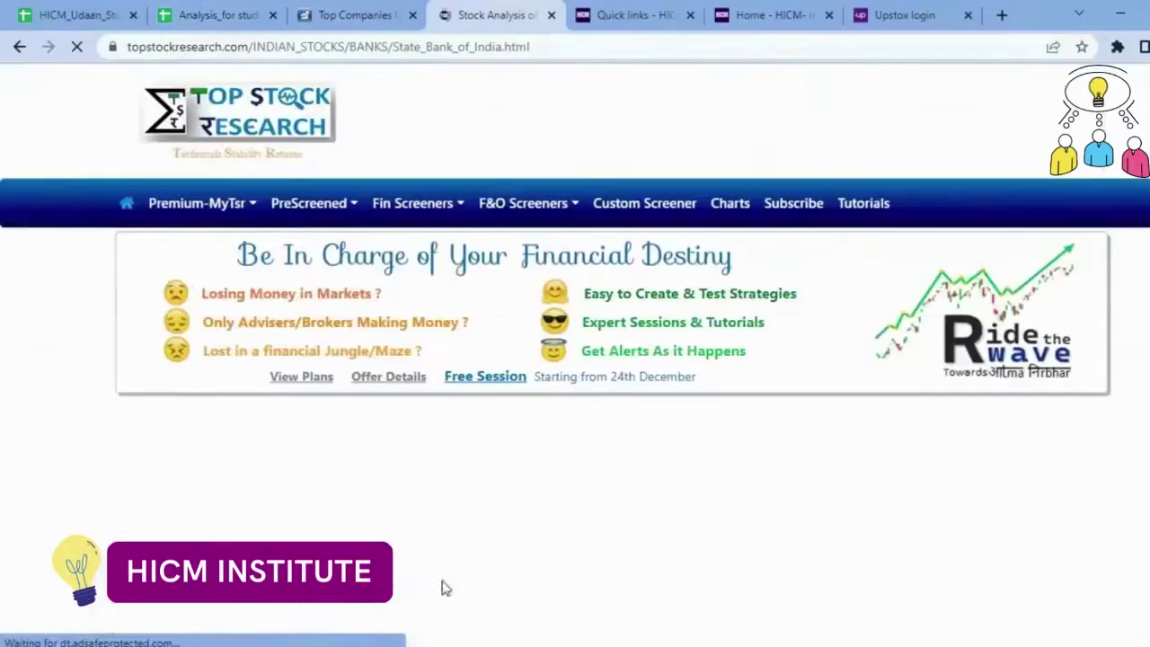
scroll(547, 536, down, 3)
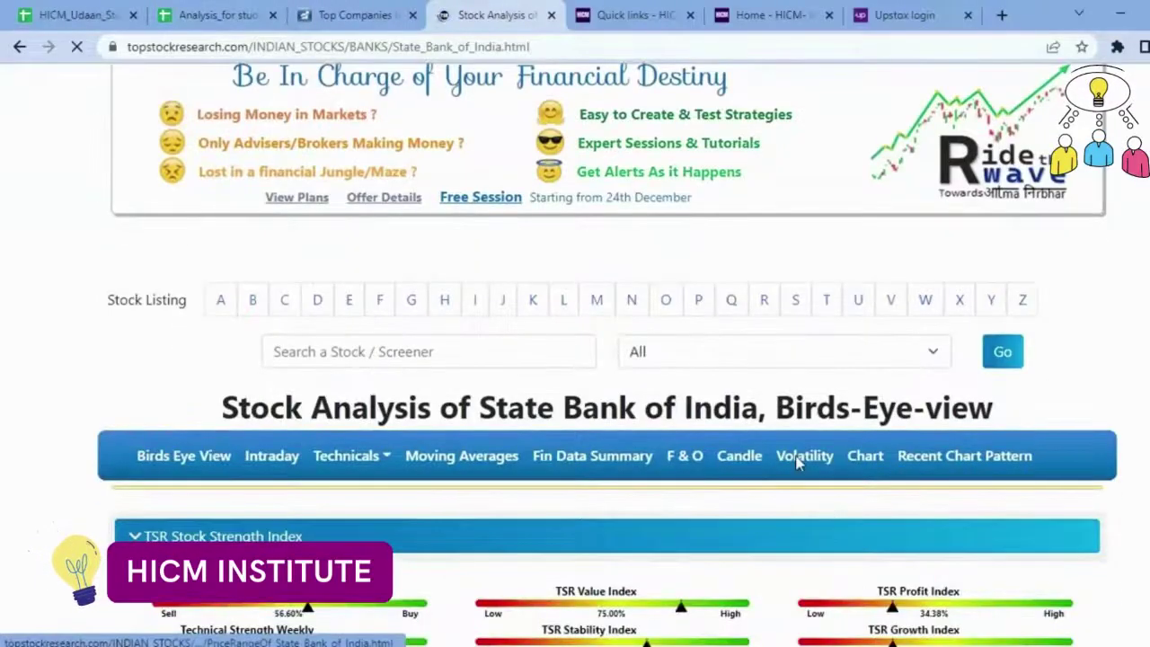
click(796, 458)
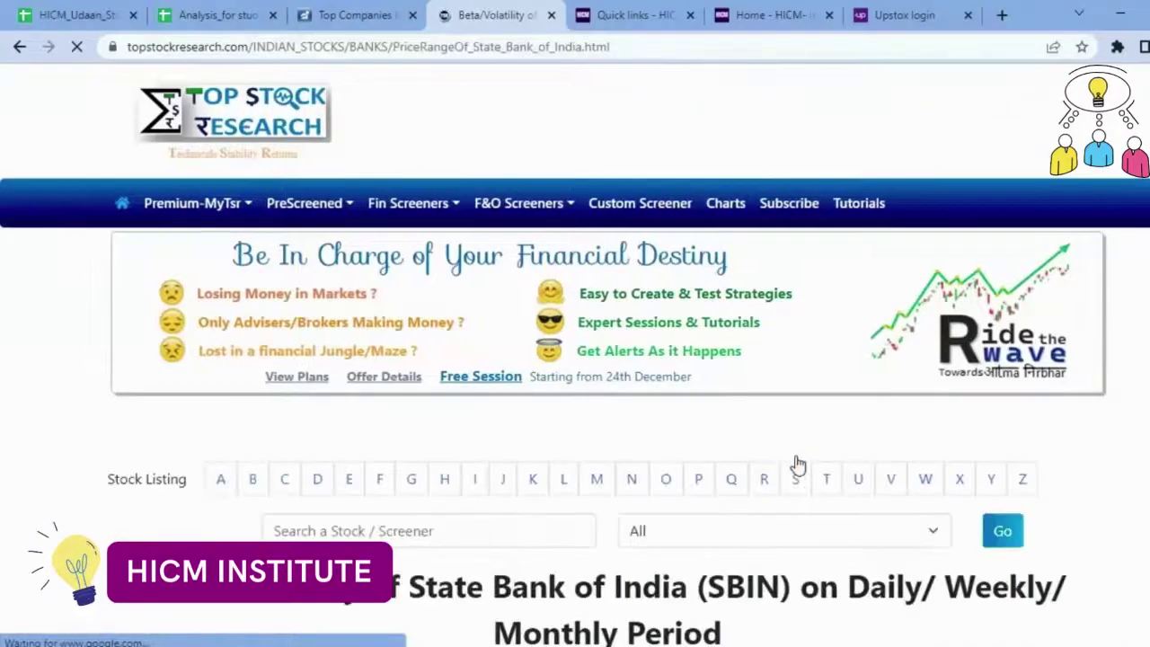
scroll(475, 546, down, 3)
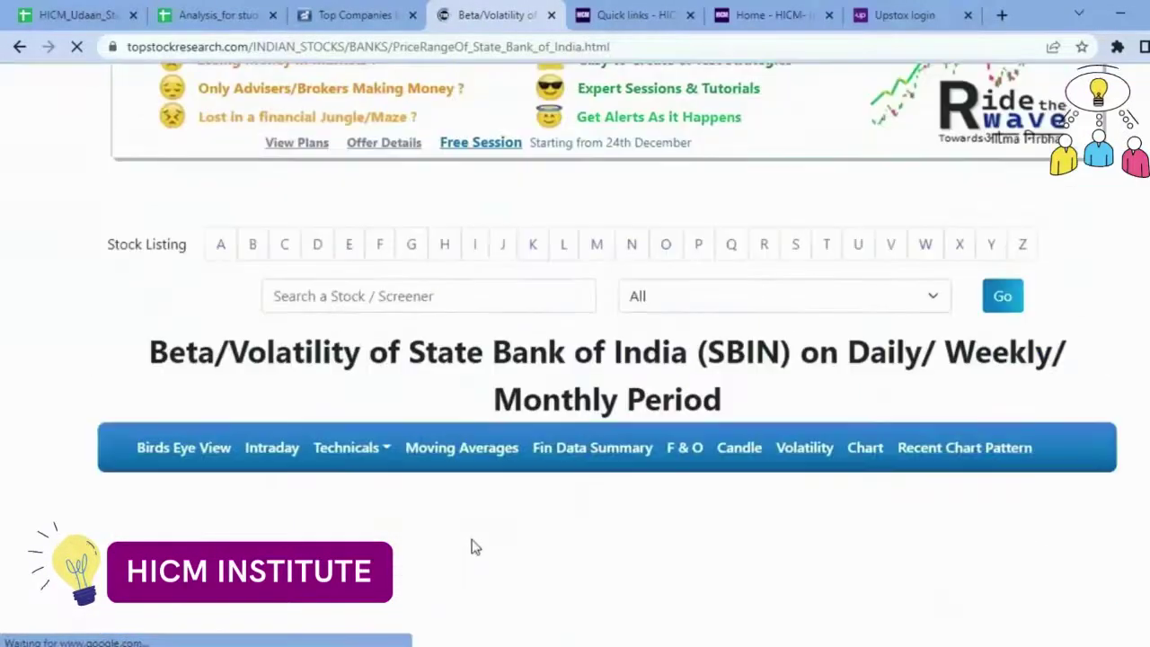
scroll(475, 546, down, 4)
scroll(265, 497, down, 2)
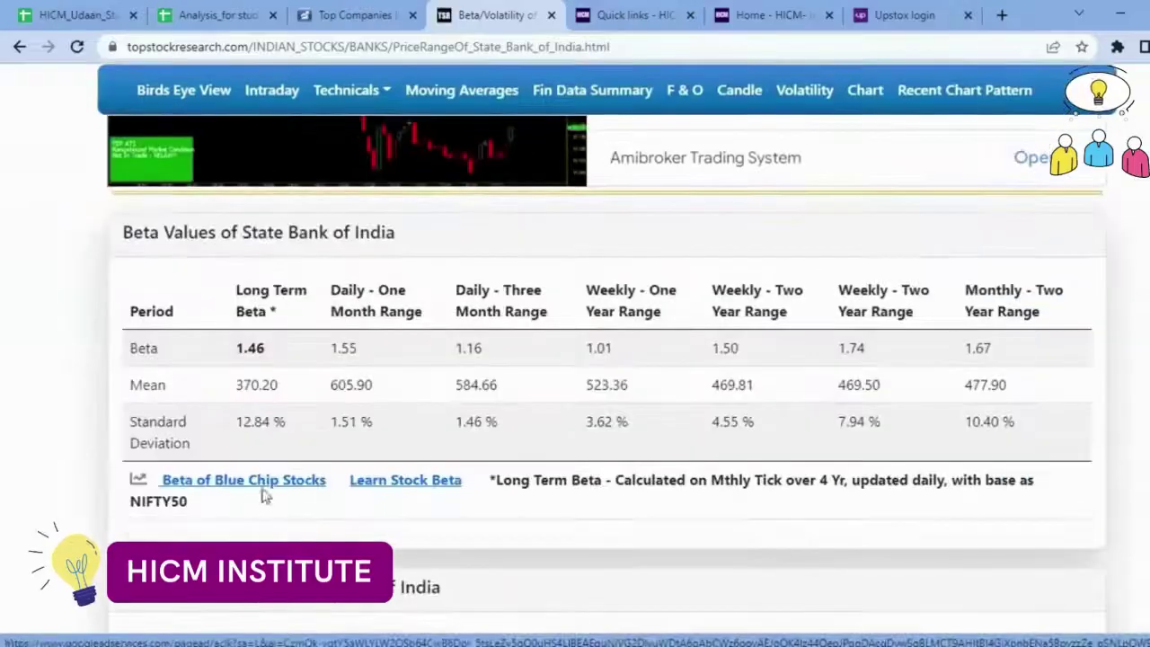
drag(233, 348, 270, 354)
key(ctrl+c)
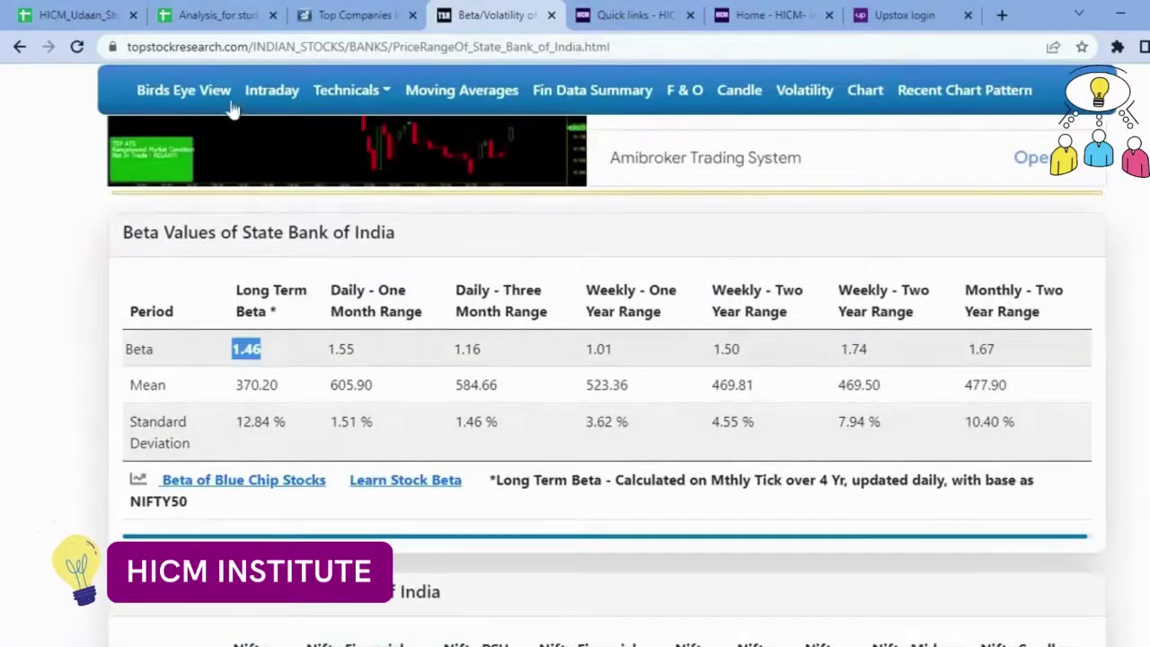
click(220, 14)
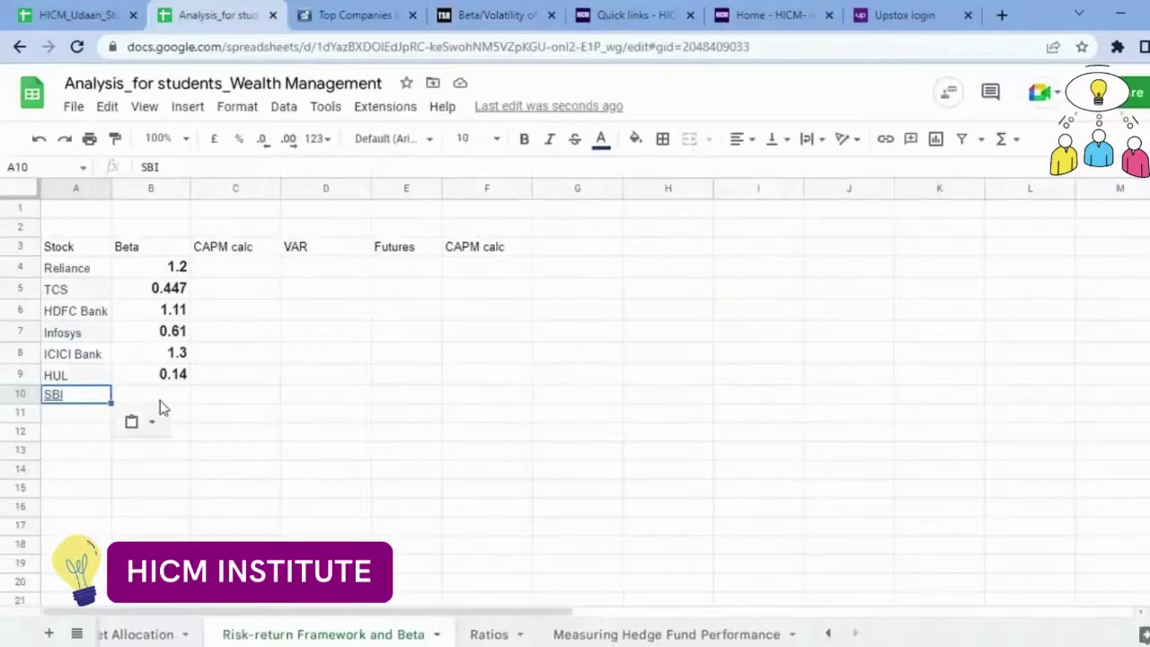
Paste 1.46 into B10 and remove the hyperlink from the SBI label in A10
click(159, 403)
key(ctrl+v)
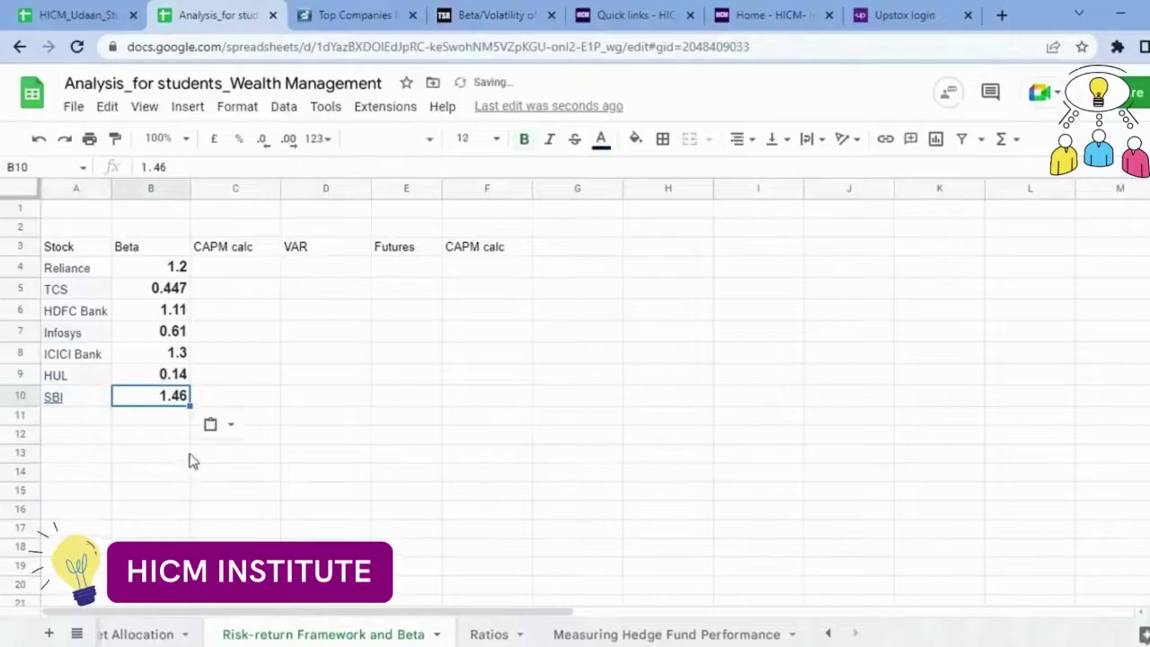
click(121, 379)
click(105, 405)
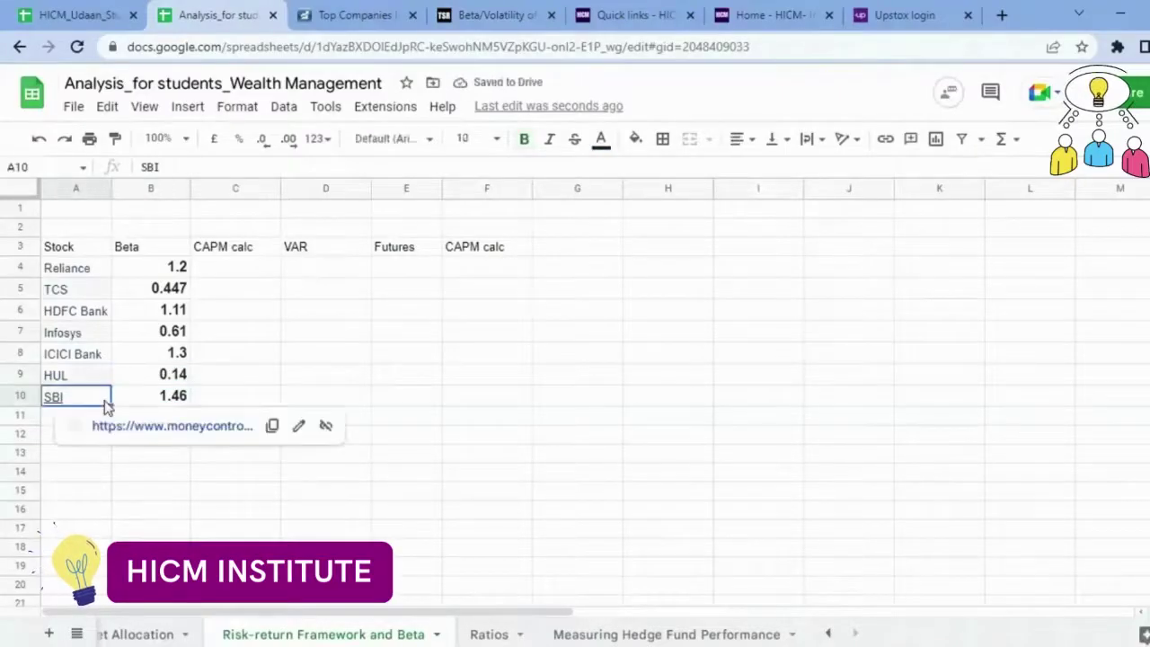
click(326, 425)
click(226, 492)
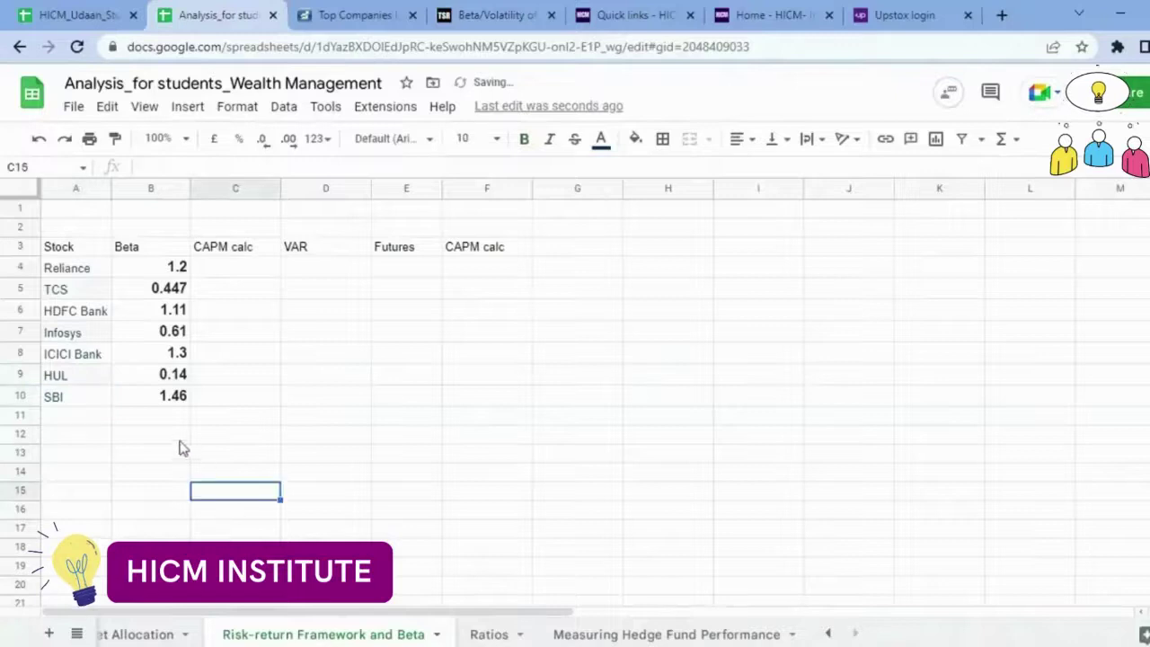
click(160, 414)
click(162, 404)
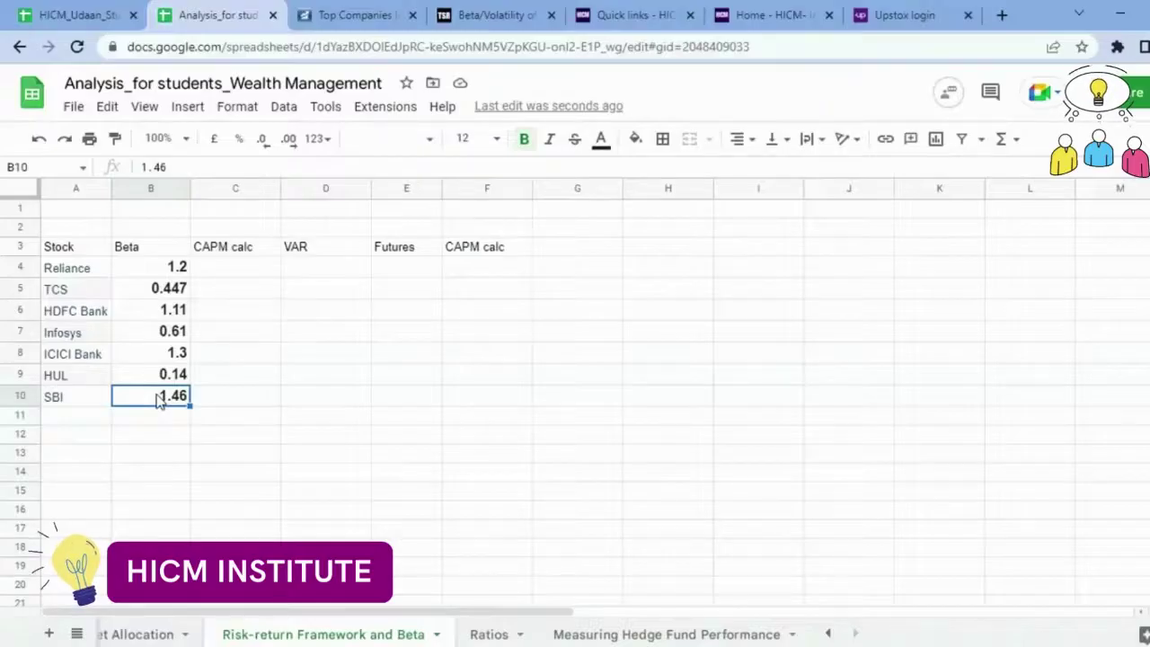
Copy HDFC from Moneycontrol's market-cap list and search it on Top Stock Research
click(369, 15)
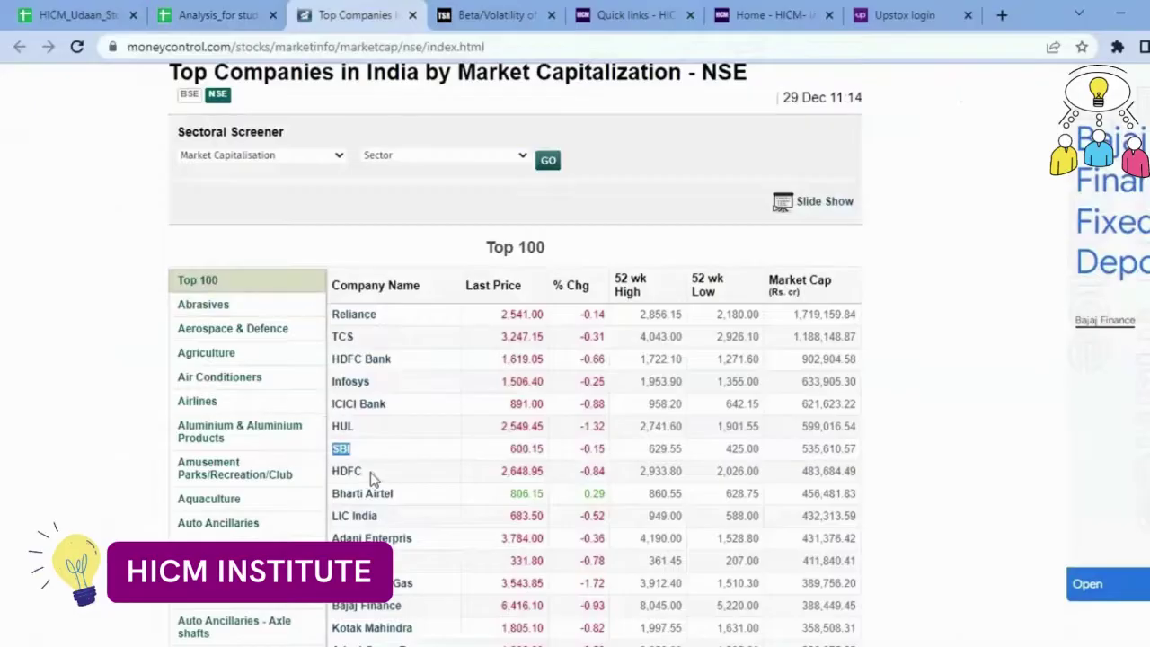
drag(370, 472, 334, 472)
key(ctrl+c)
click(499, 15)
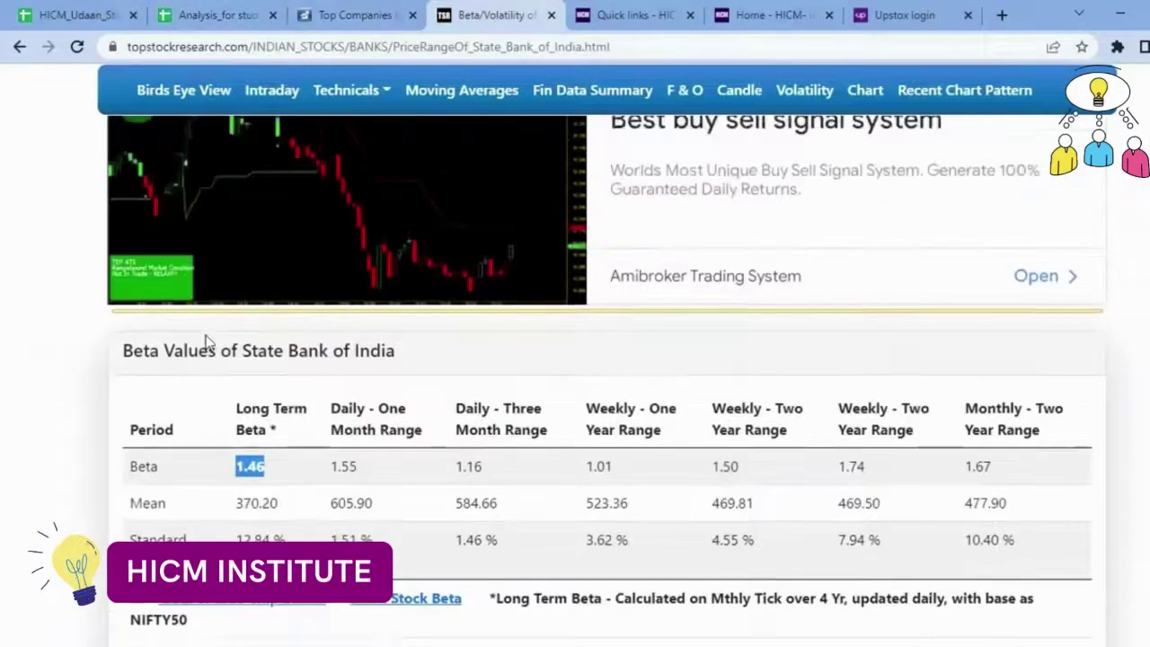
scroll(206, 342, up, 5)
click(336, 203)
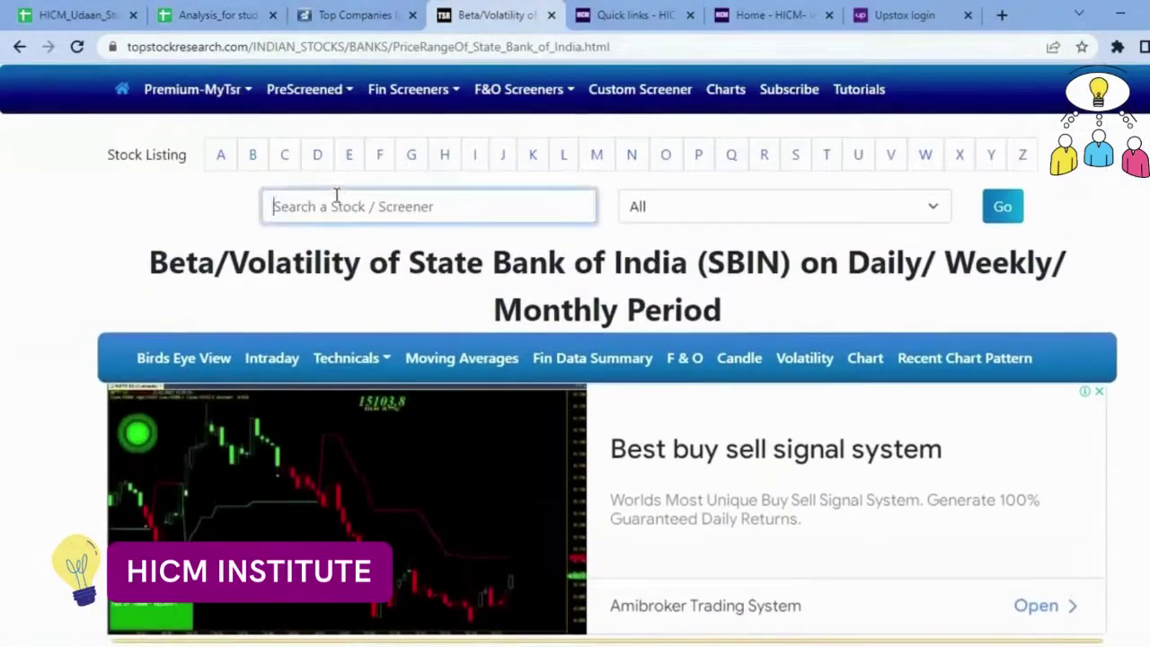
key(ctrl+v)
click(343, 235)
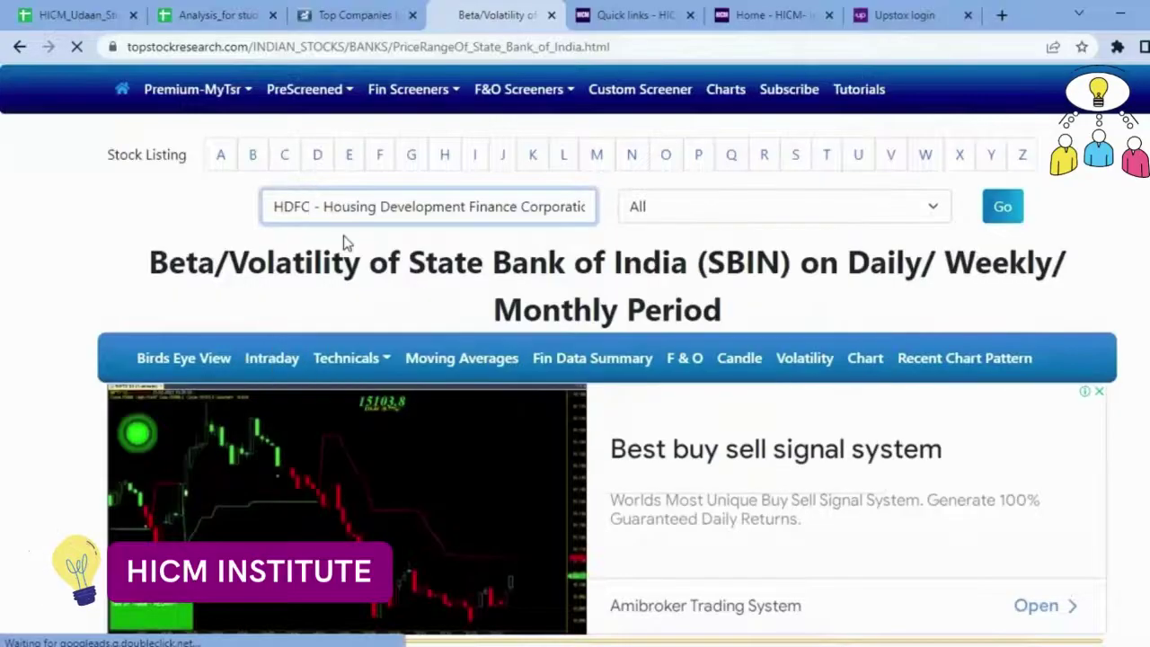
click(999, 209)
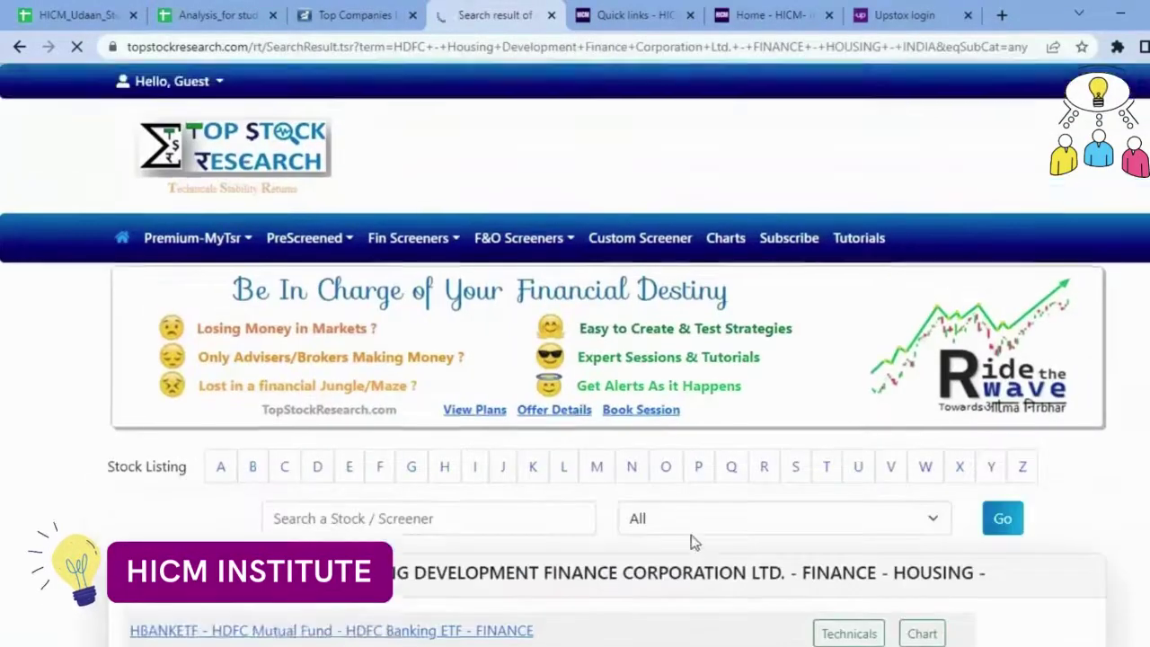
scroll(692, 542, down, 1)
scroll(671, 543, up, 1)
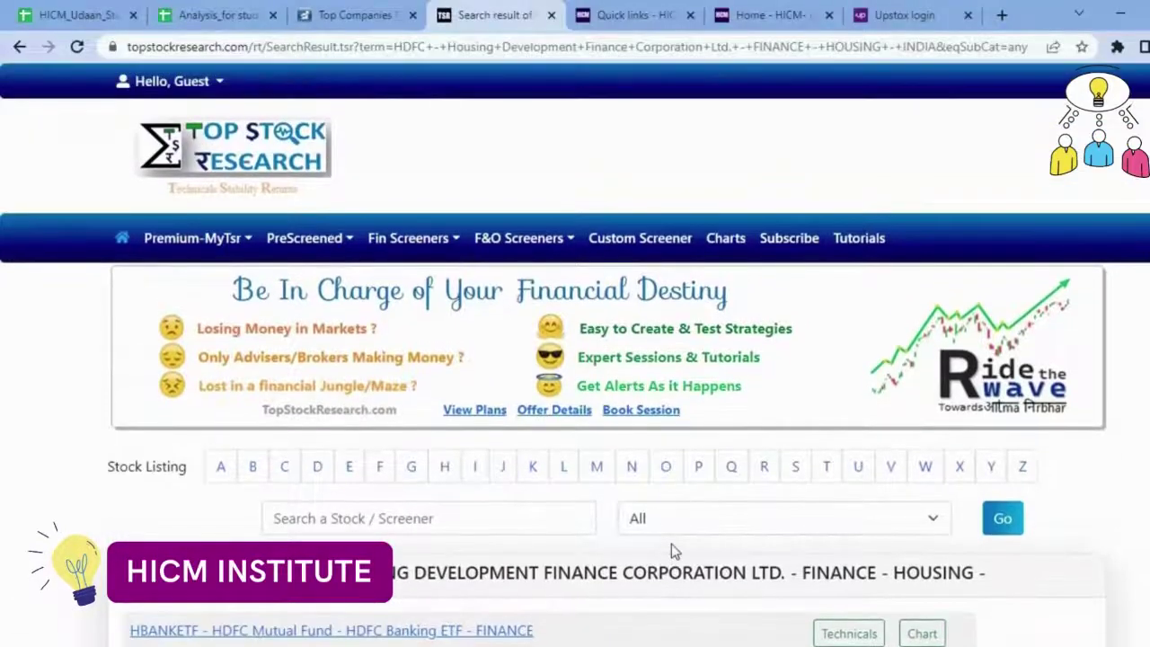
scroll(671, 543, down, 1)
scroll(671, 543, down, 3)
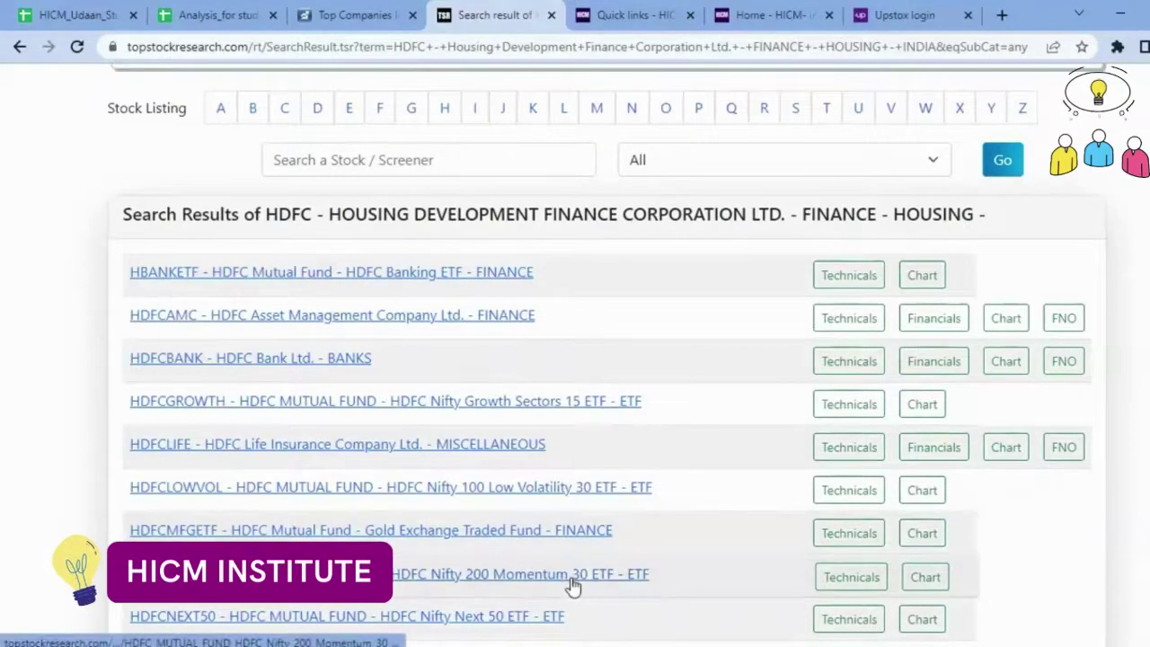
scroll(561, 588, up, 3)
Open Housing Development Finance Corporation's Volatility page and select its long-term beta 1.09
click(339, 424)
text(HDFC)
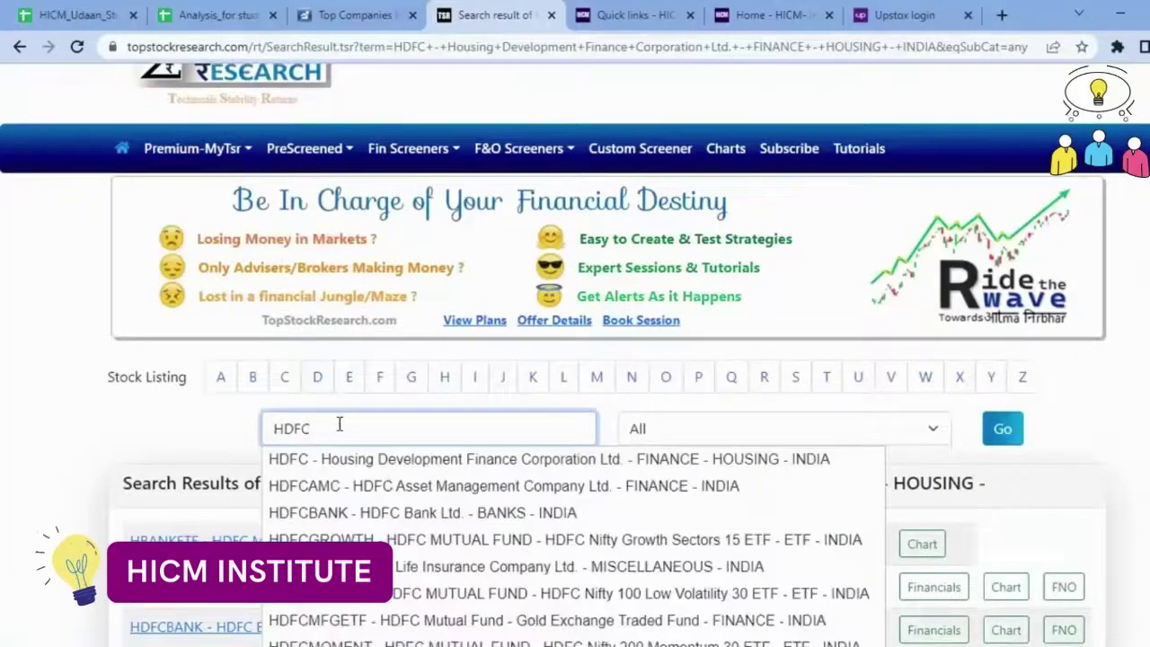
click(494, 460)
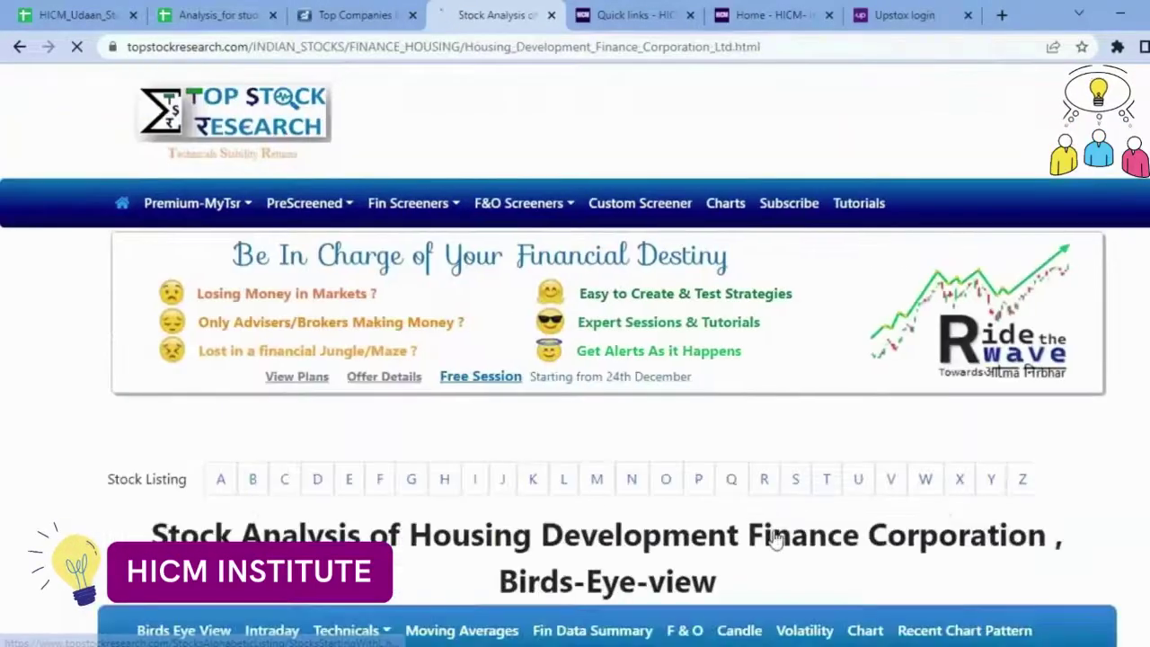
scroll(782, 536, down, 2)
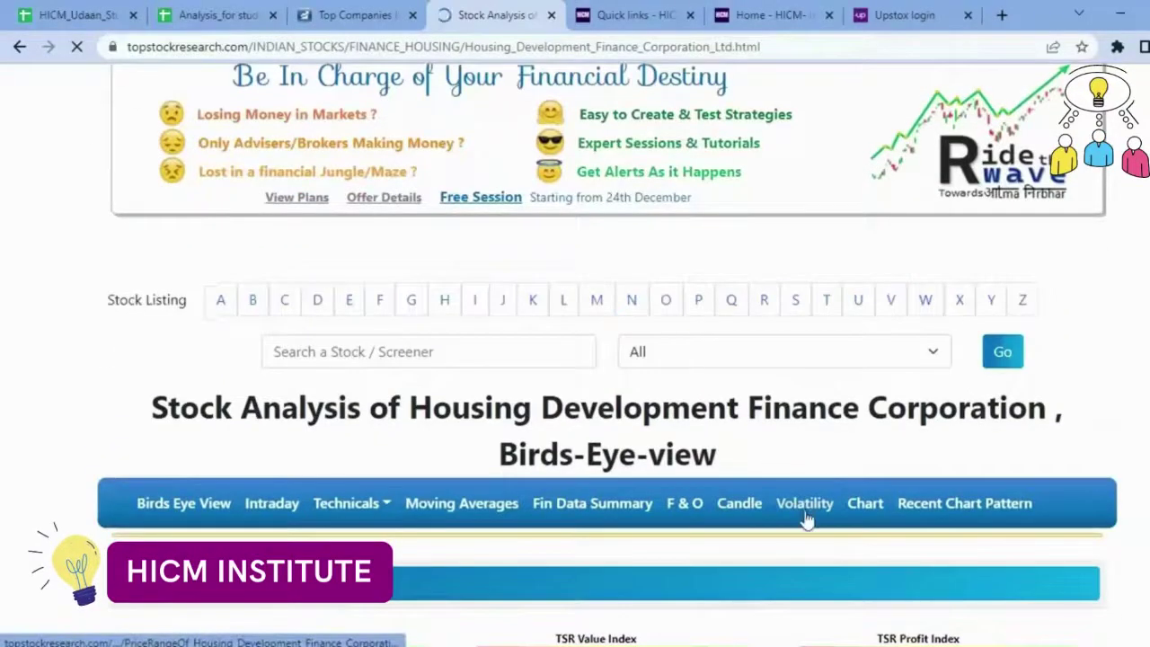
click(811, 518)
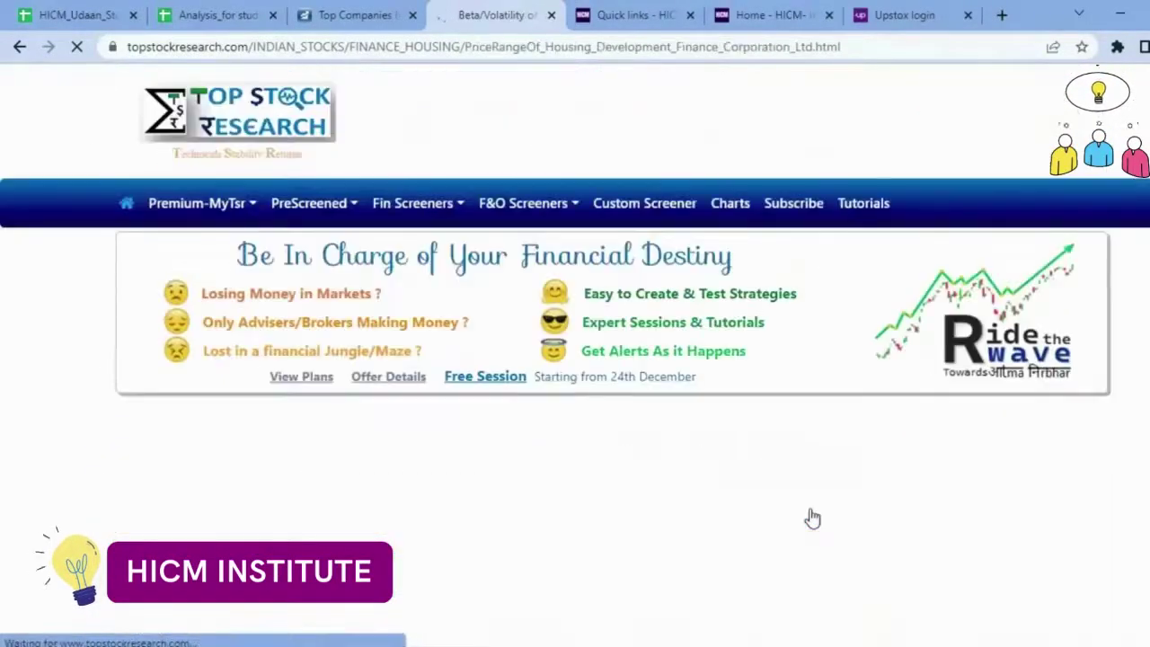
scroll(569, 562, down, 5)
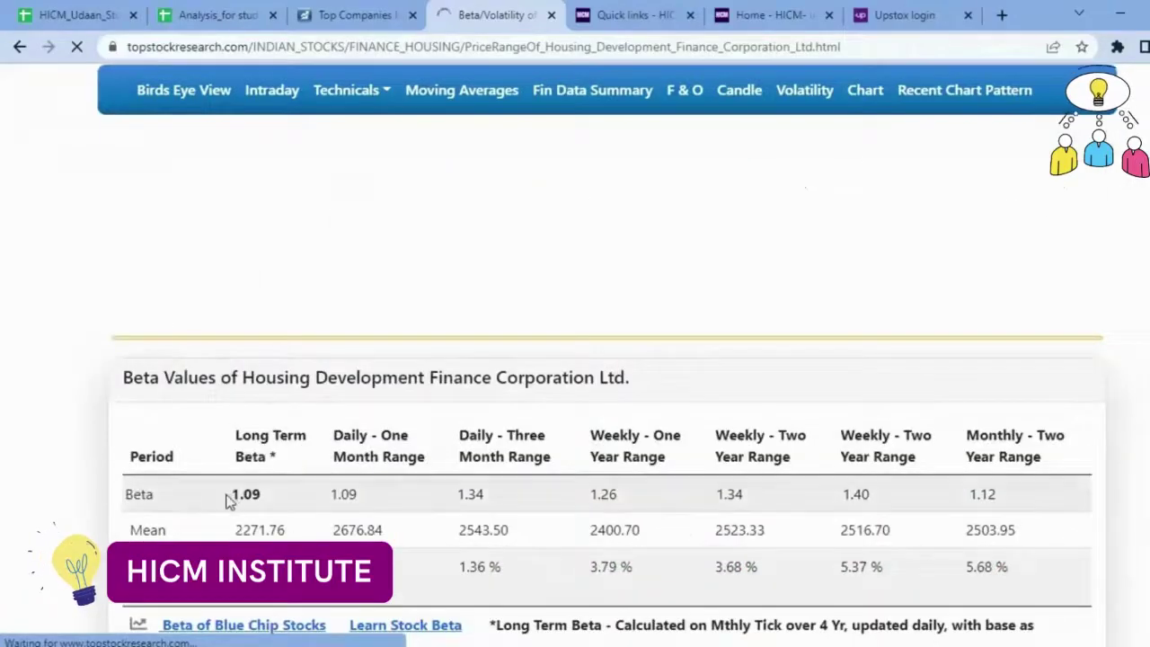
double_click(246, 494)
key(ctrl+c)
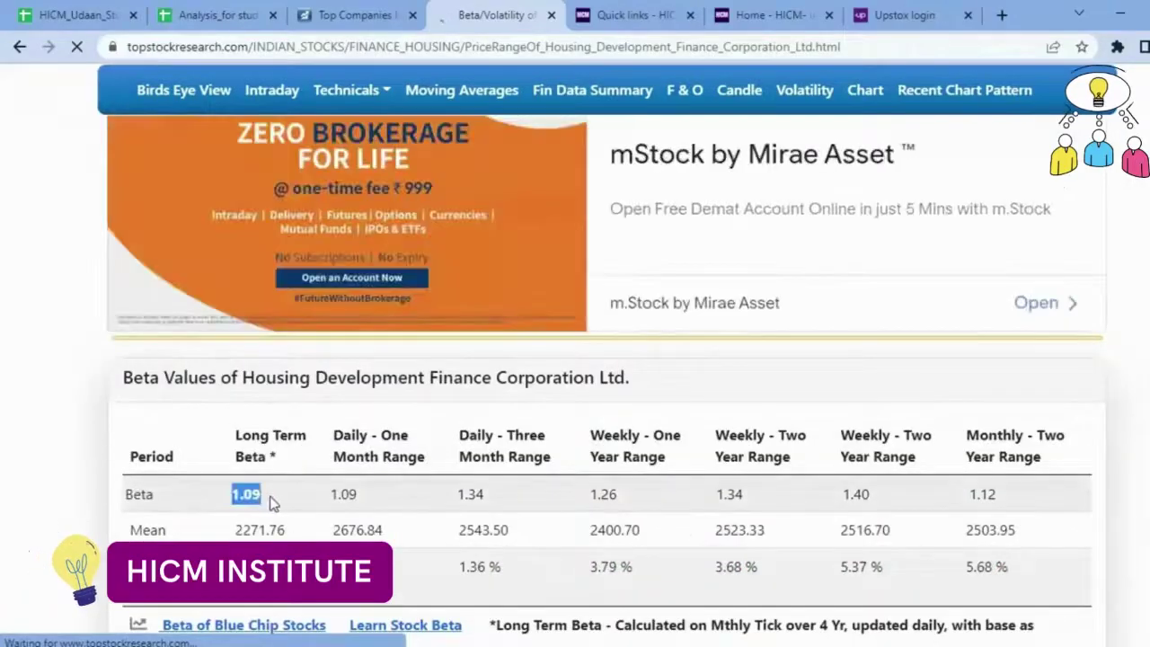
Record HDFC's beta 1.09 in B11 and enter HDFC as the stock name in A11
key(ctrl+2)
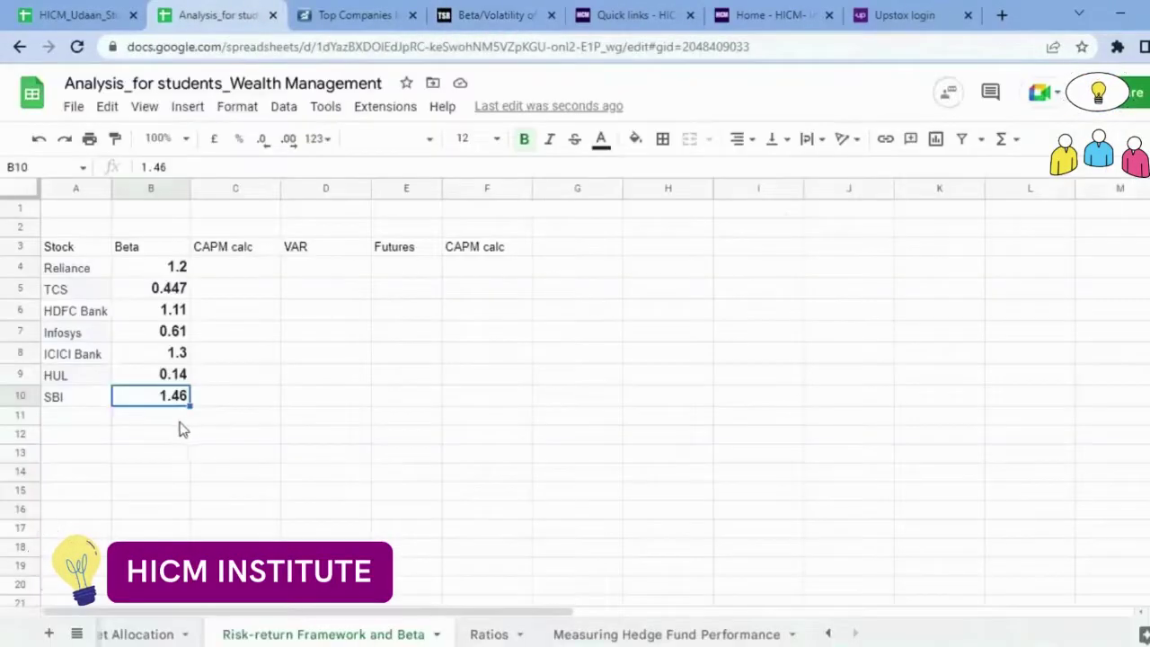
key(Down)
key(ctrl+v)
click(85, 403)
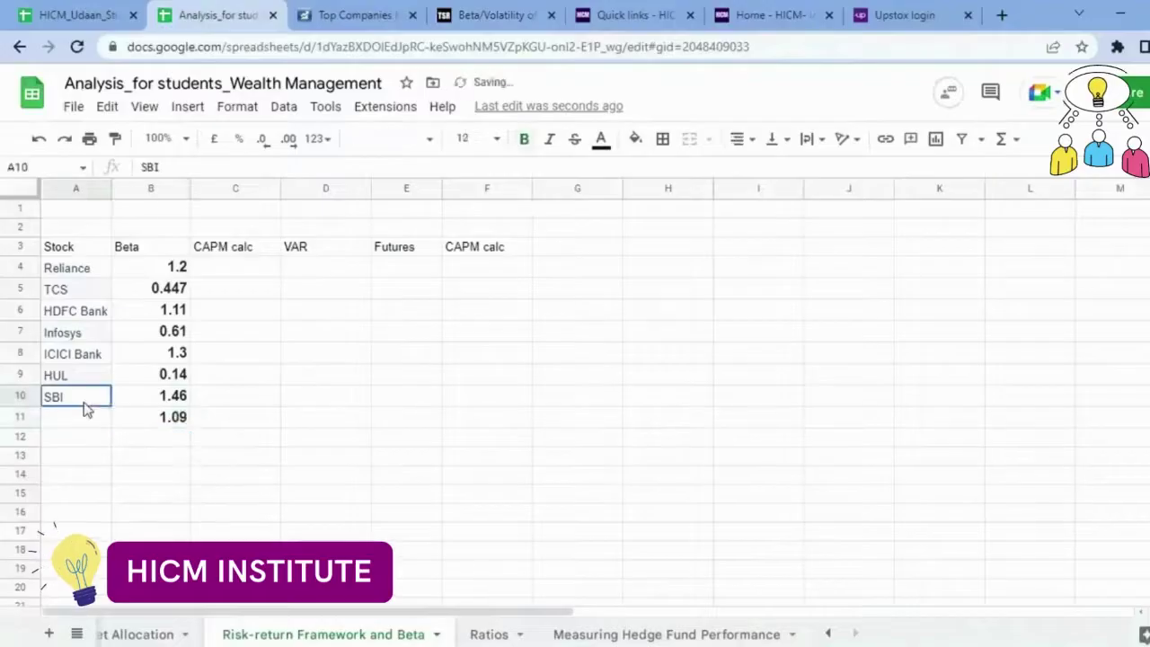
key(ctrl+c)
key(Down)
key(ctrl+v)
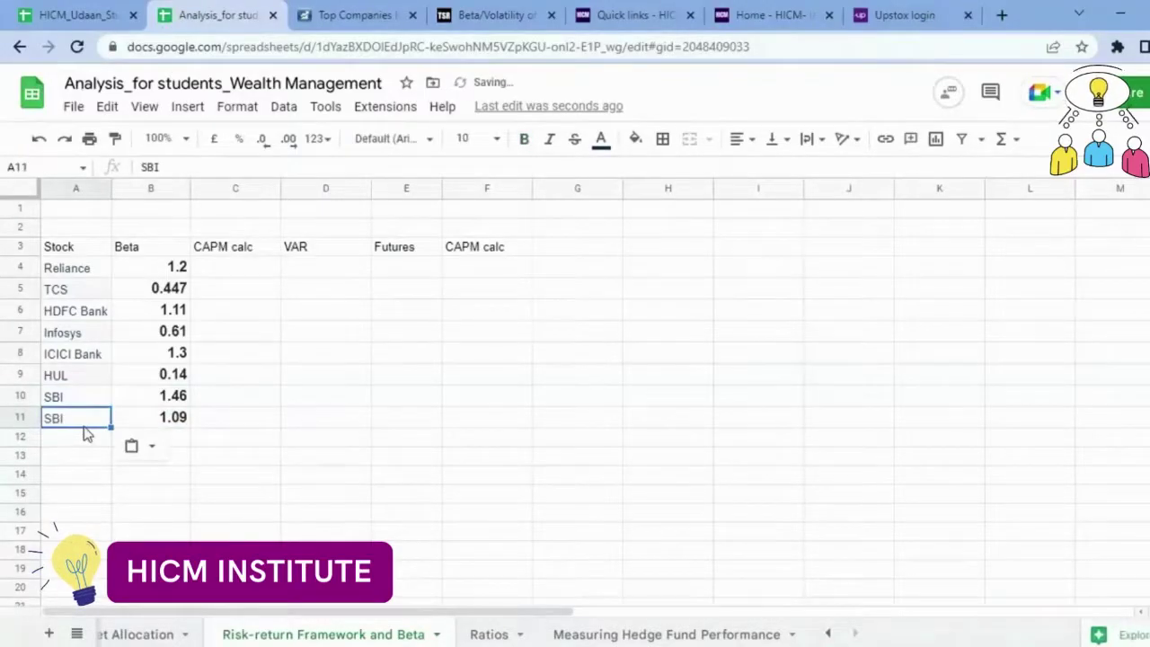
key(Delete)
text(HDFC)
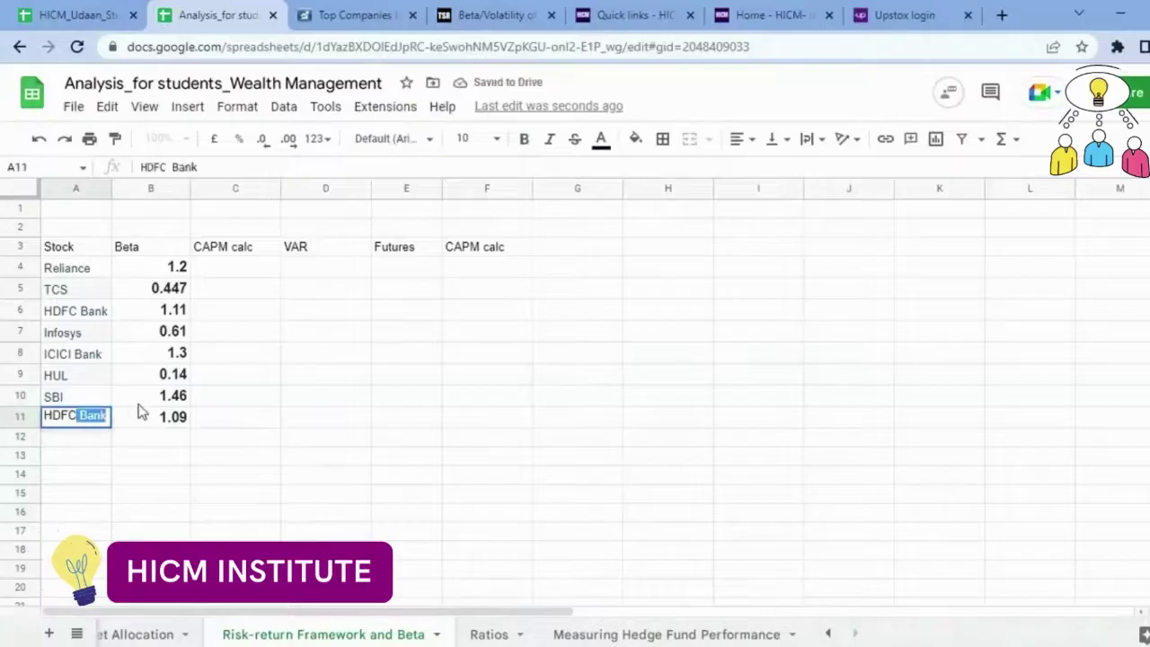
key(BackSpace)
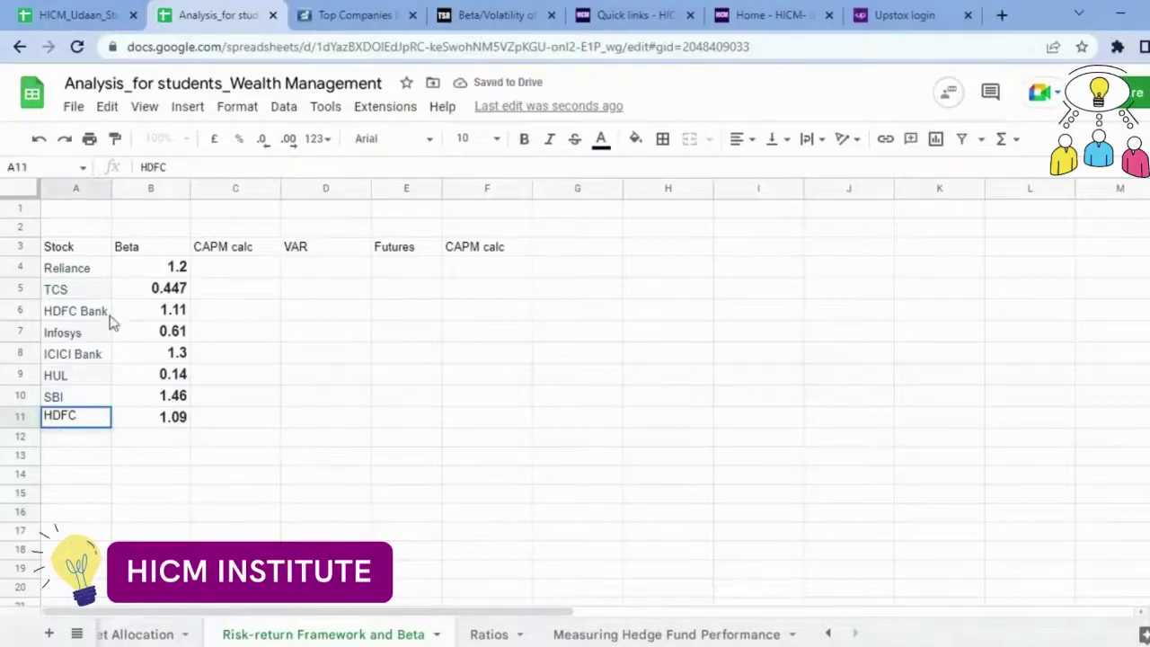
Copy Bharti Airtel from the Moneycontrol top companies list into cell A12
drag(90, 267, 108, 423)
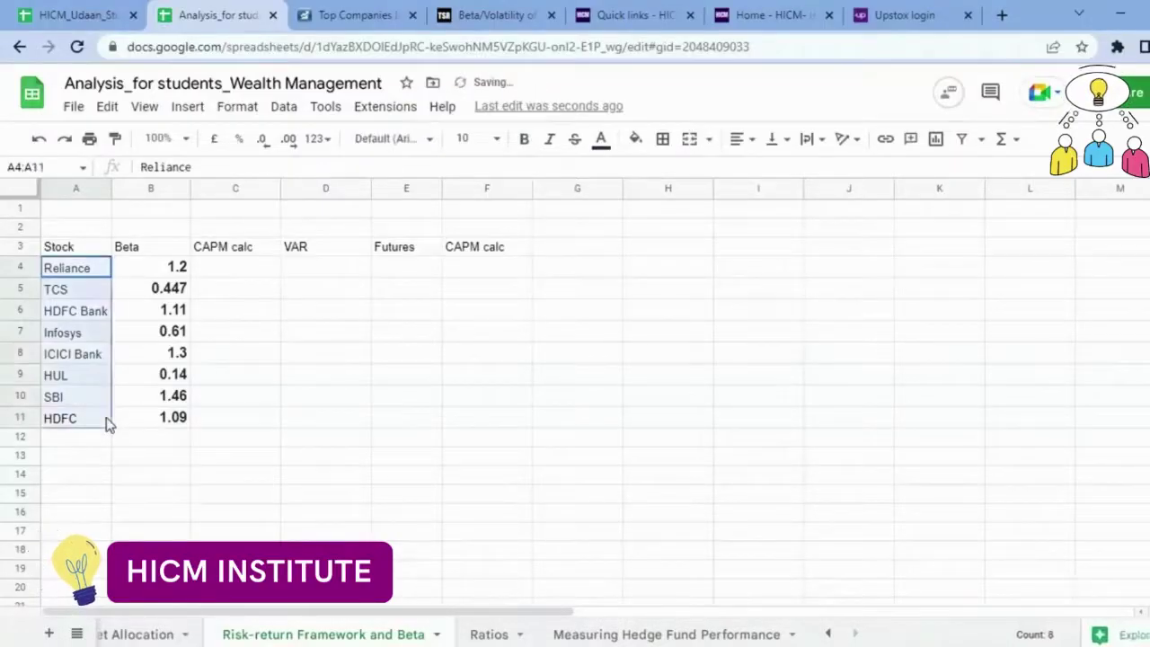
click(345, 14)
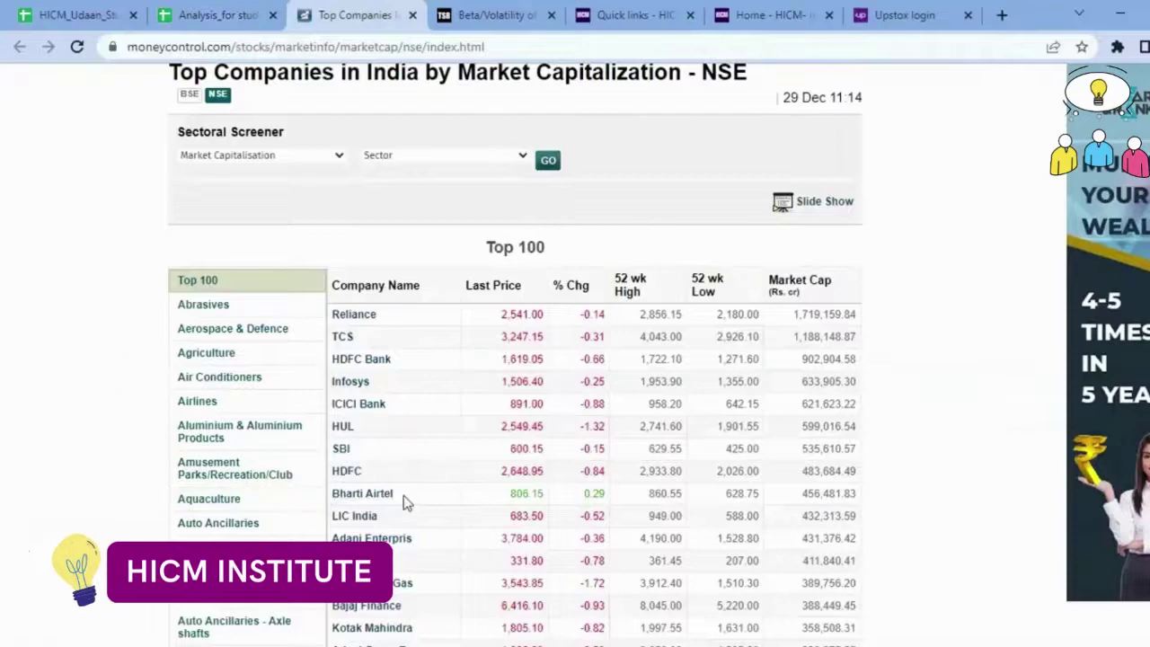
drag(399, 496, 335, 496)
click(216, 14)
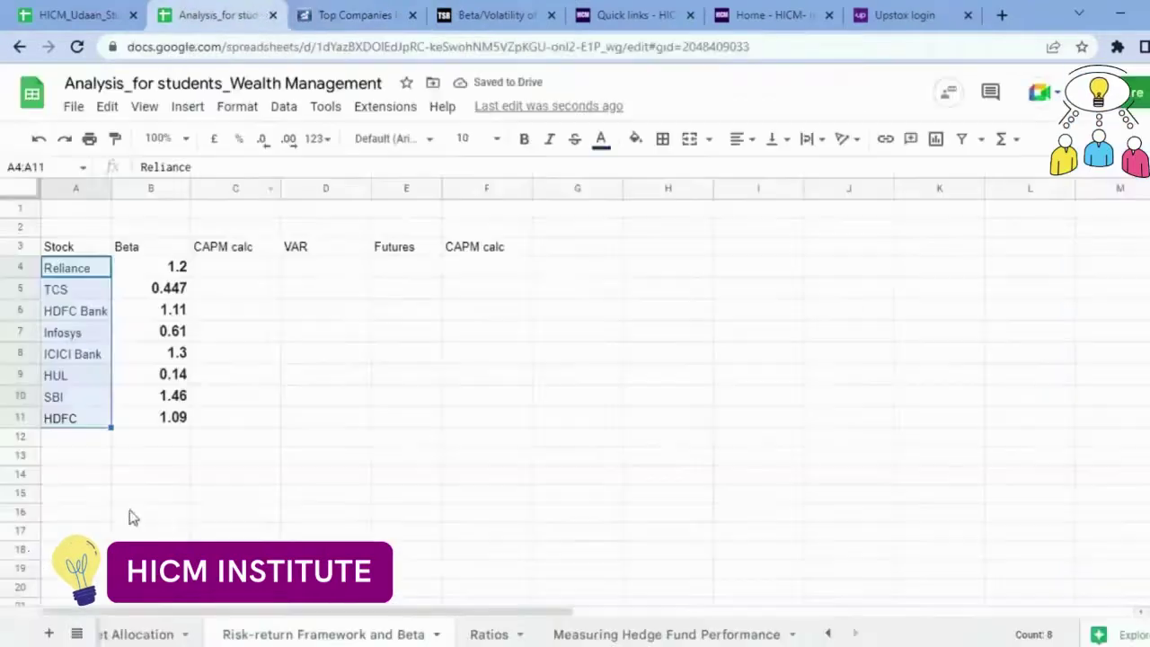
click(97, 454)
key(Up)
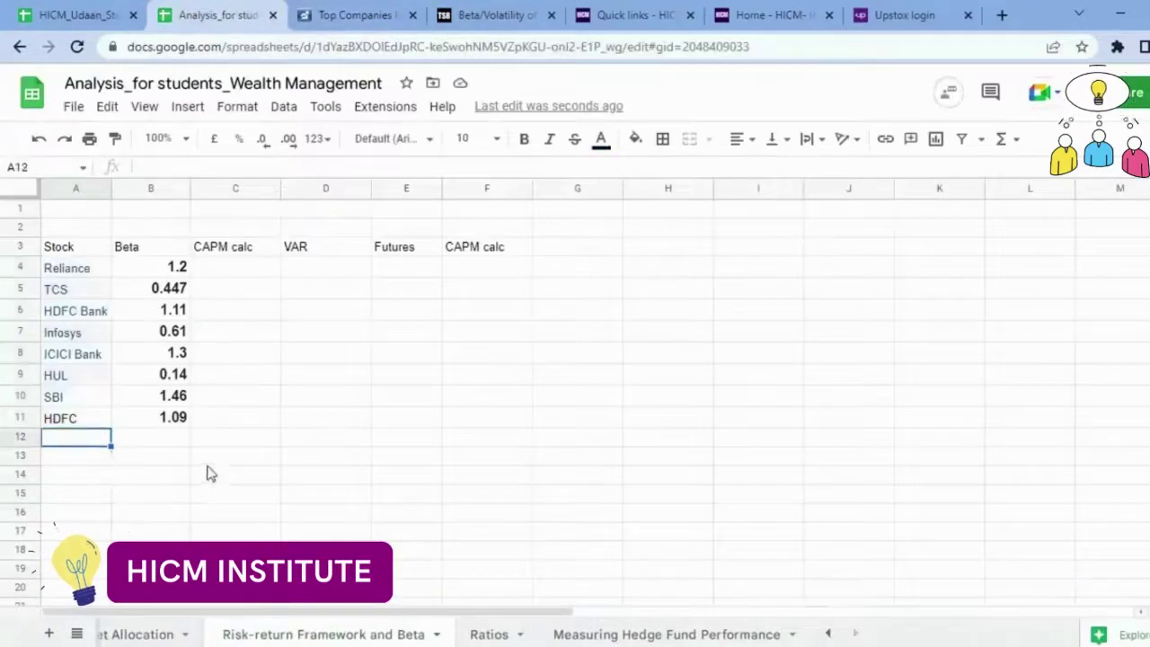
key(ctrl+v)
click(492, 15)
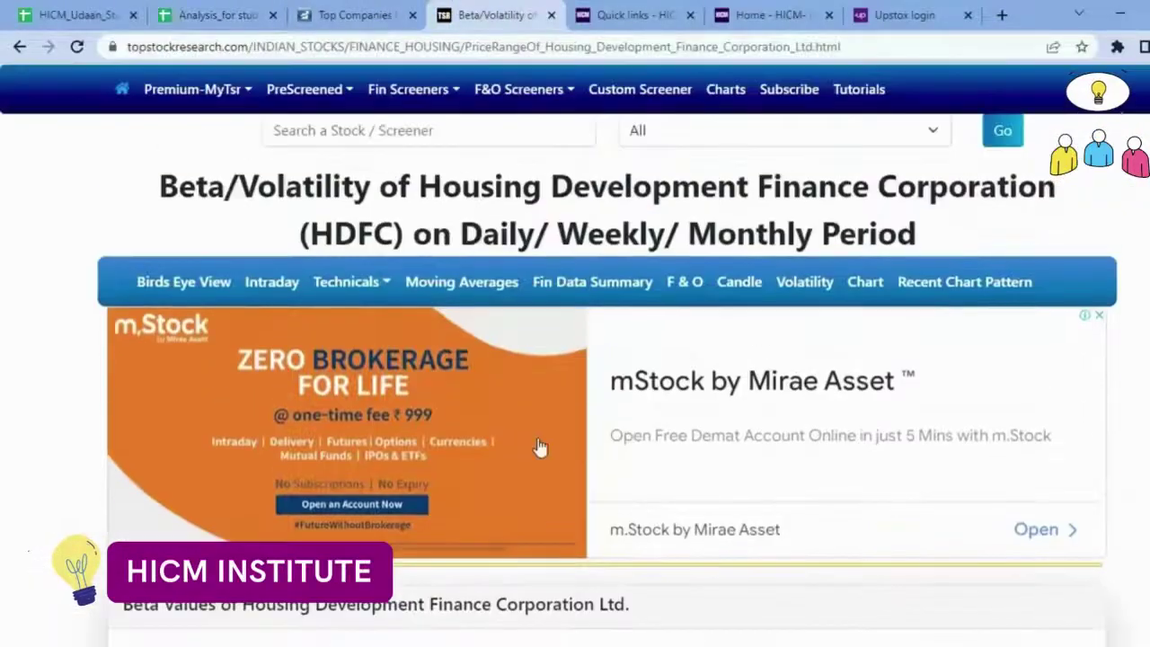
Look up Bharti Airtel on Top Stock Research and copy its long-term beta of 0.530
scroll(539, 447, up, 2)
click(368, 257)
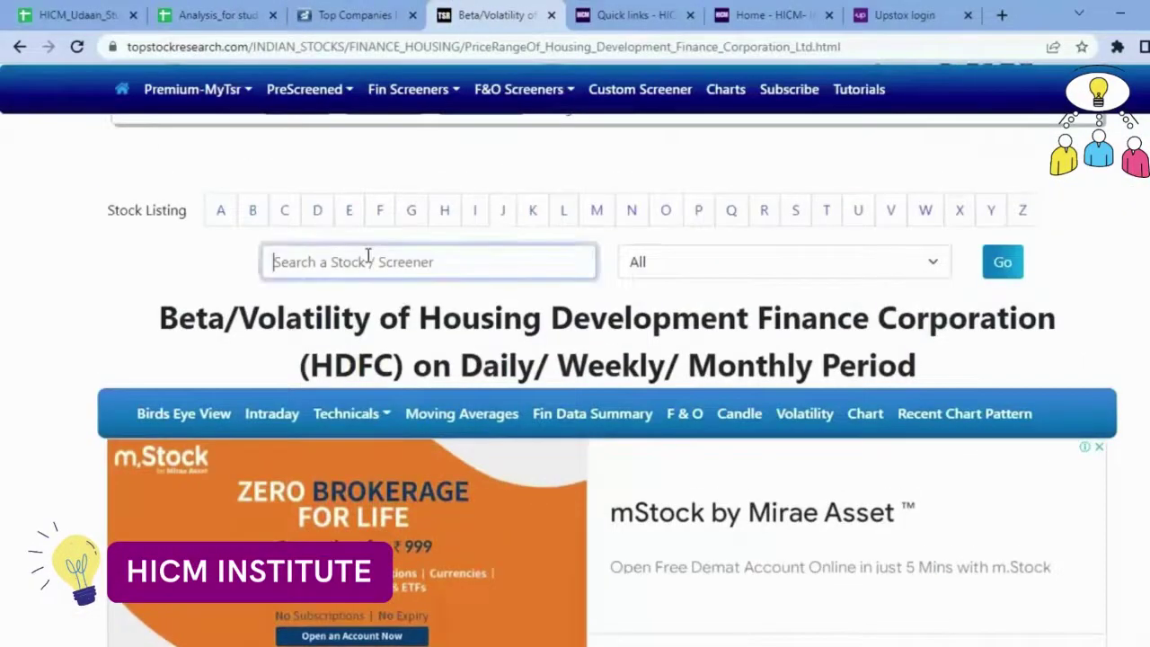
key(ctrl+v)
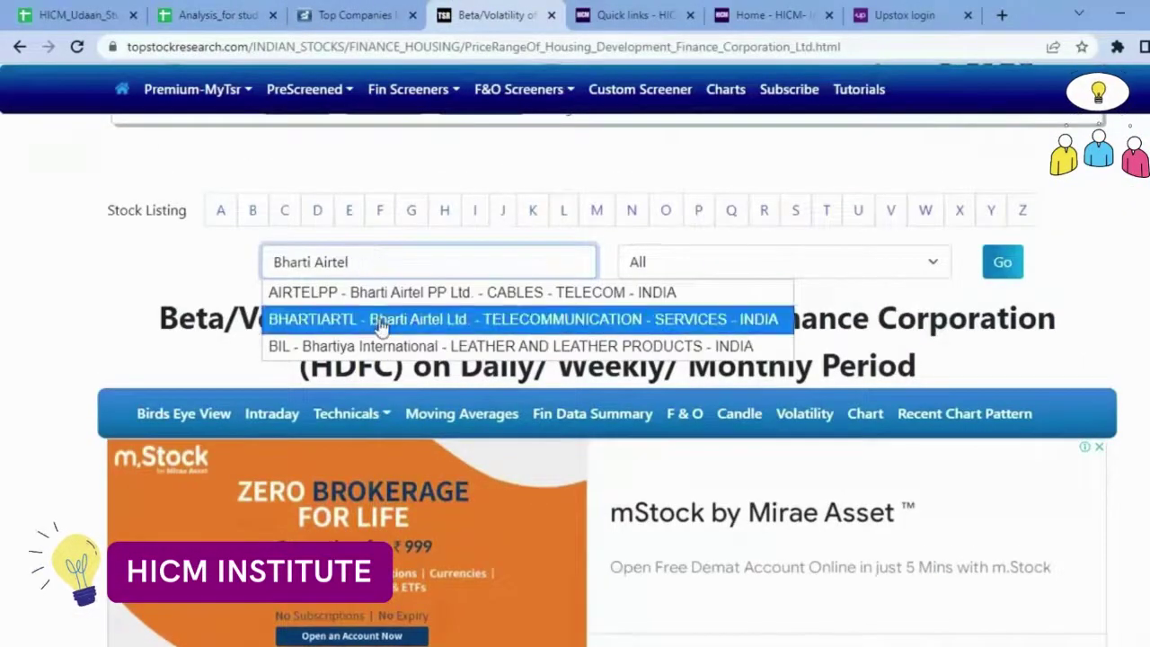
click(381, 325)
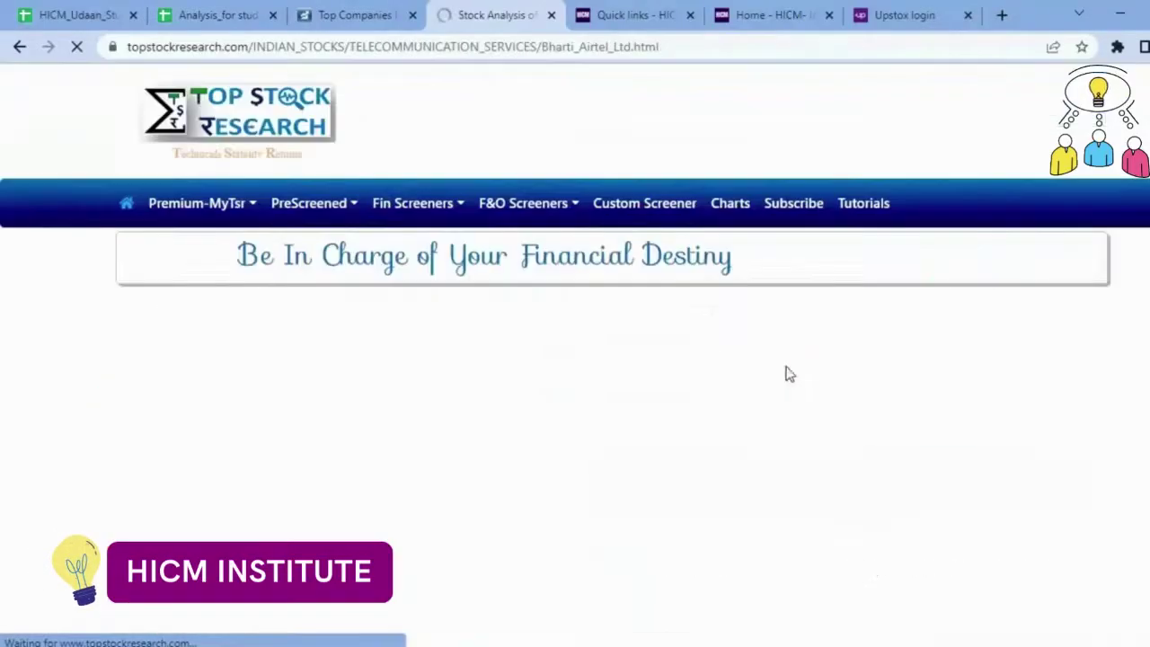
scroll(634, 532, down, 2)
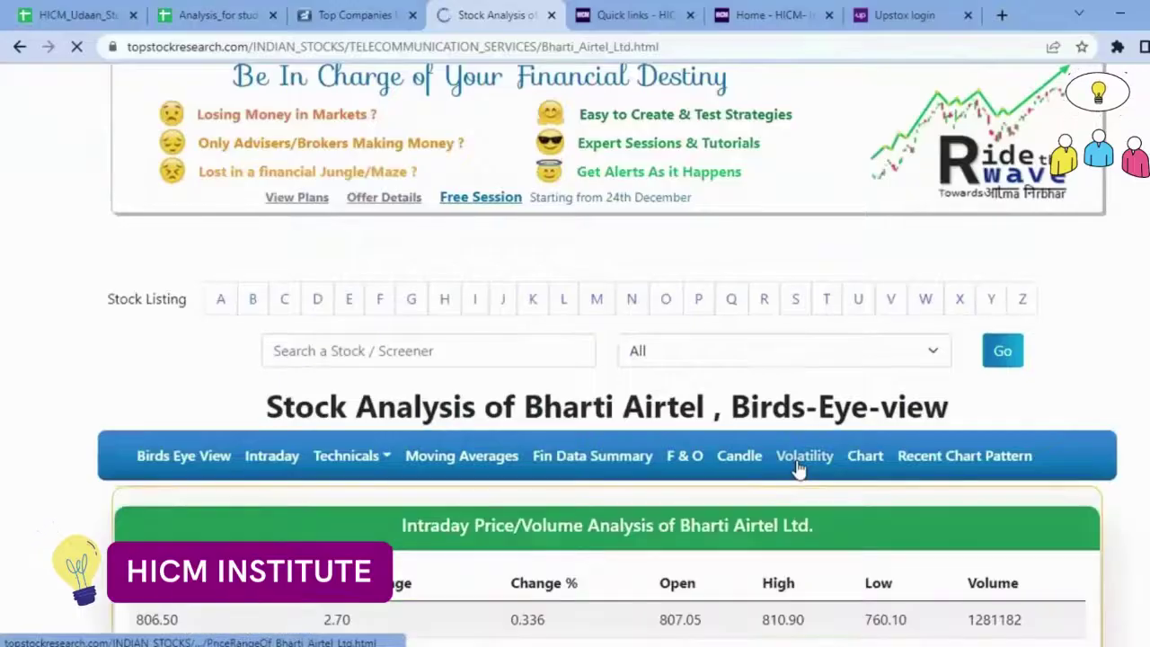
click(801, 459)
scroll(451, 521, down, 4)
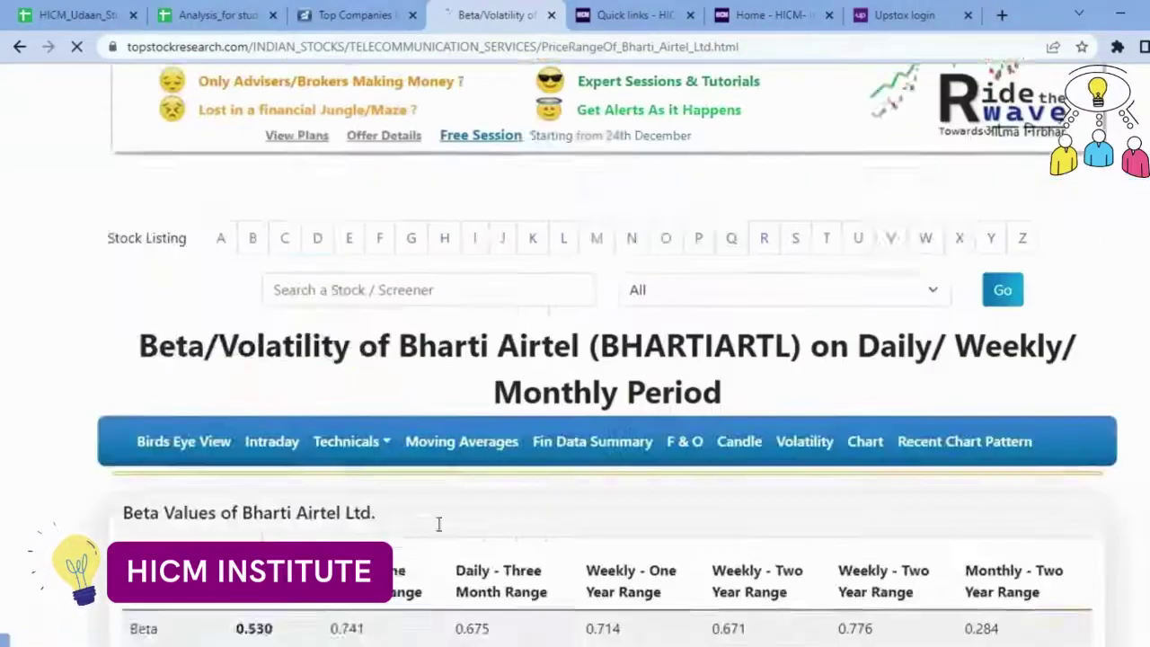
drag(232, 421, 275, 418)
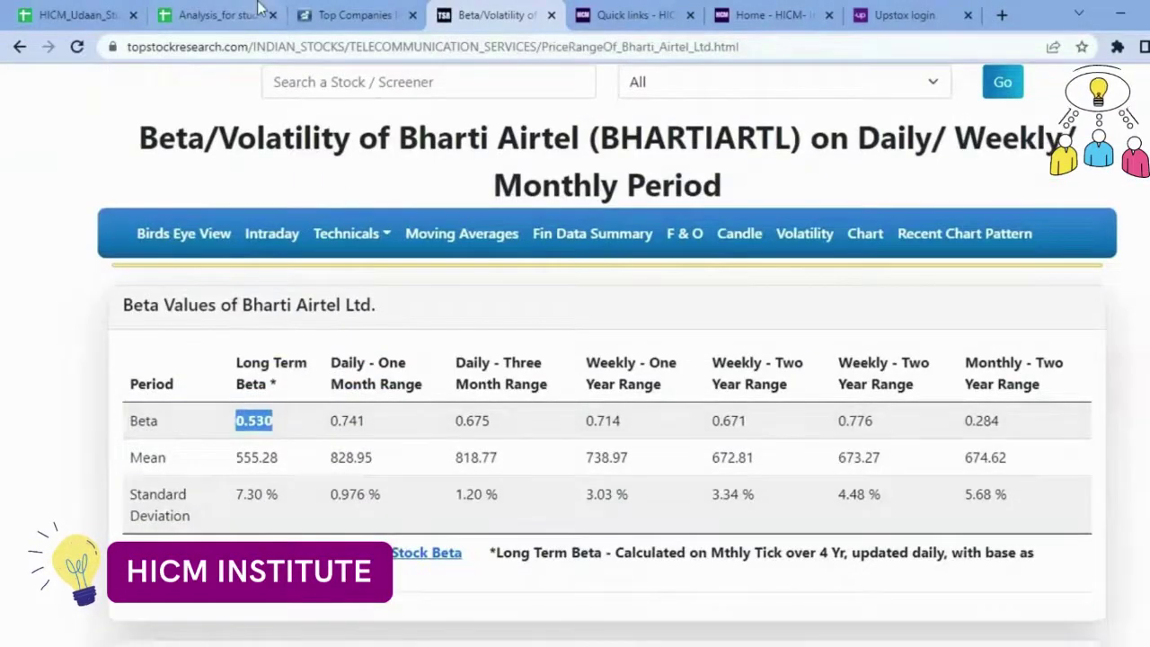
key(ctrl+2)
Paste Bharti Airtel's beta 0.53 into B12
key(Right)
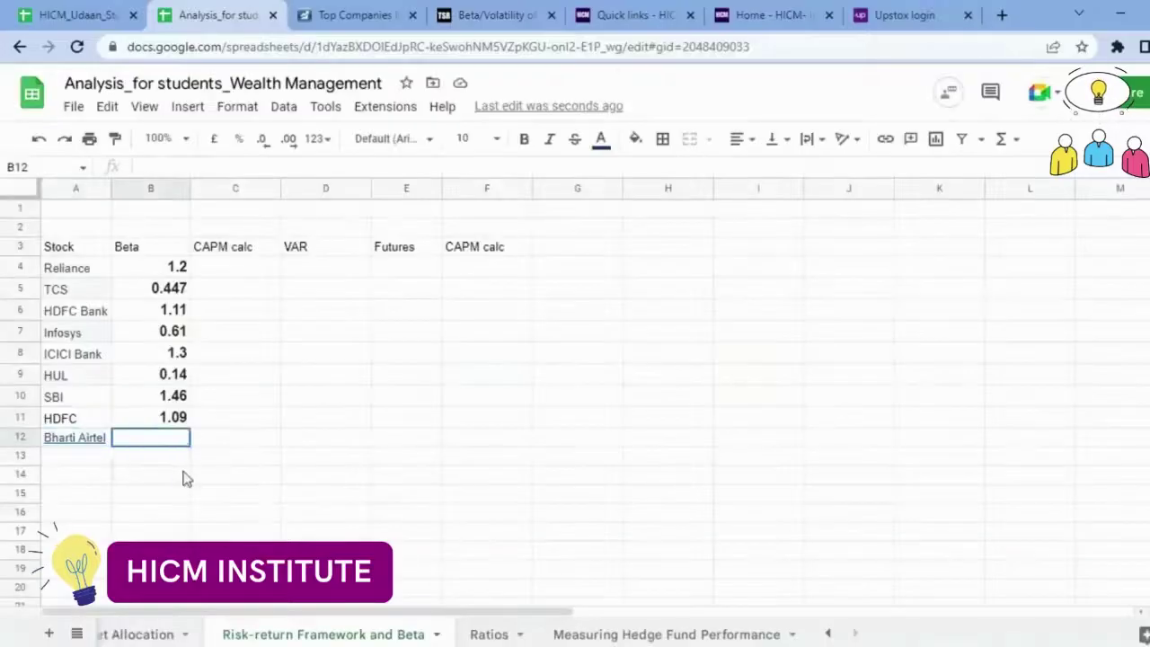
key(ctrl+v)
click(102, 439)
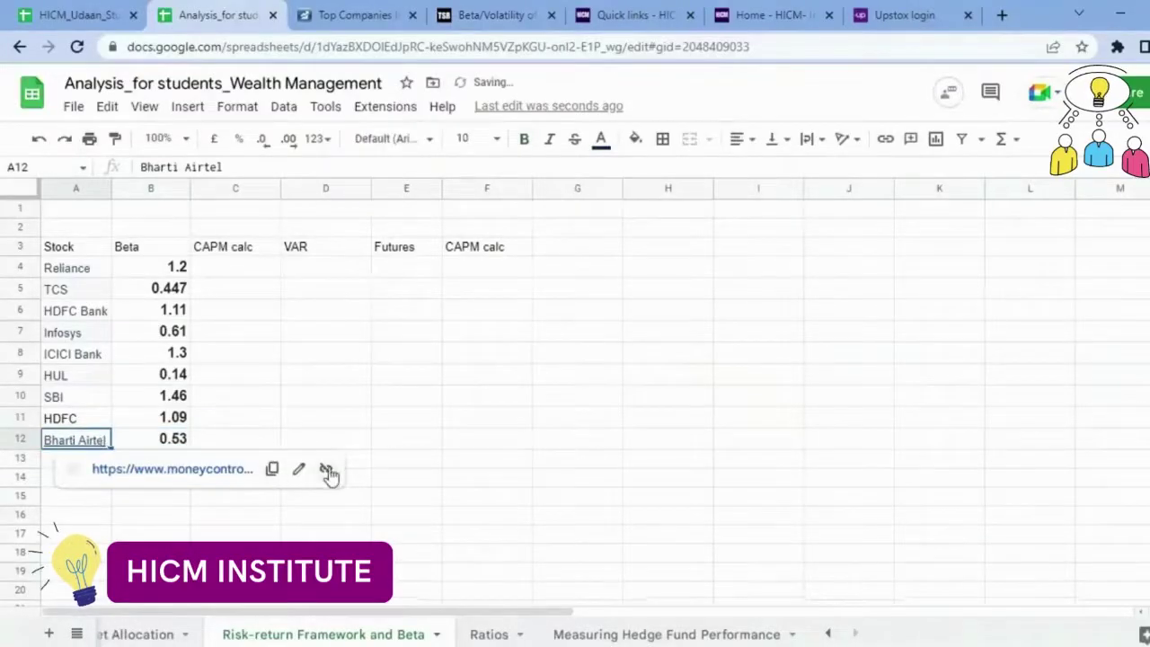
Copy LIC India from the Moneycontrol list into cell A13
key(ctrl+3)
drag(386, 519, 66, 465)
click(362, 510)
drag(384, 518, 330, 518)
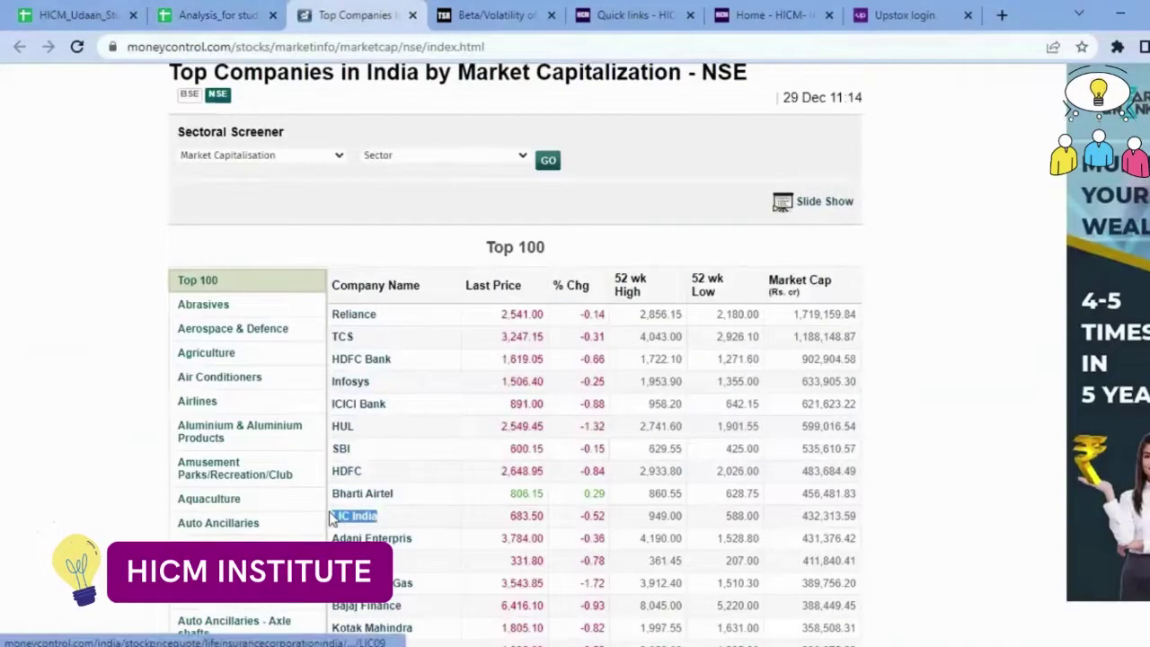
click(256, 11)
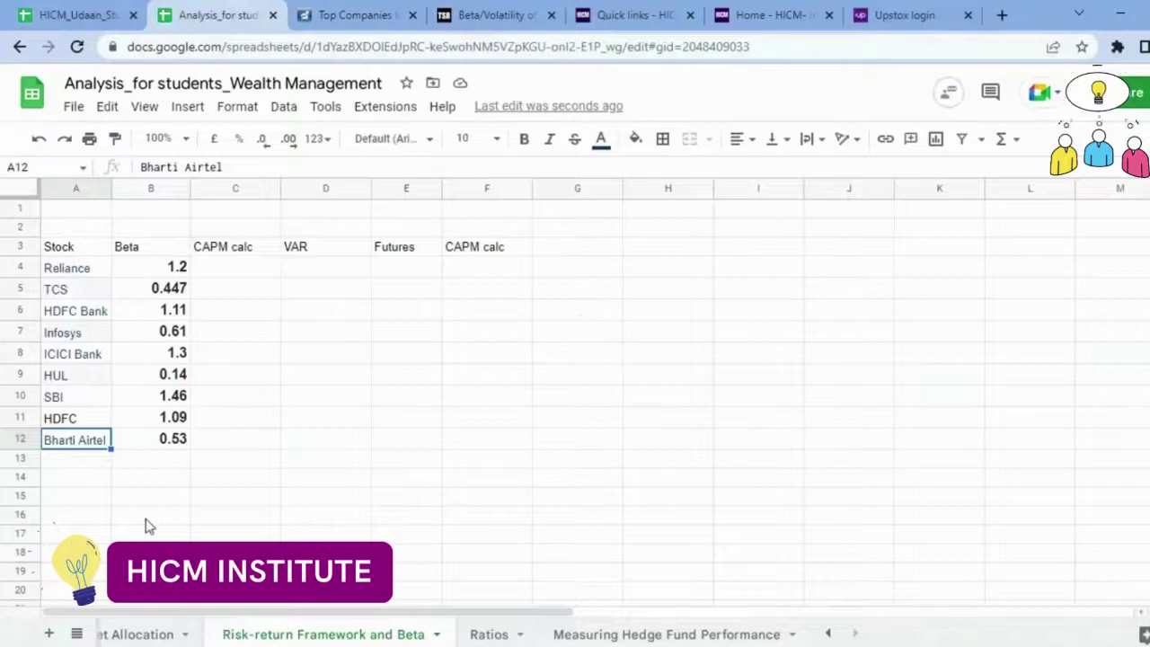
click(100, 461)
key(ctrl+v)
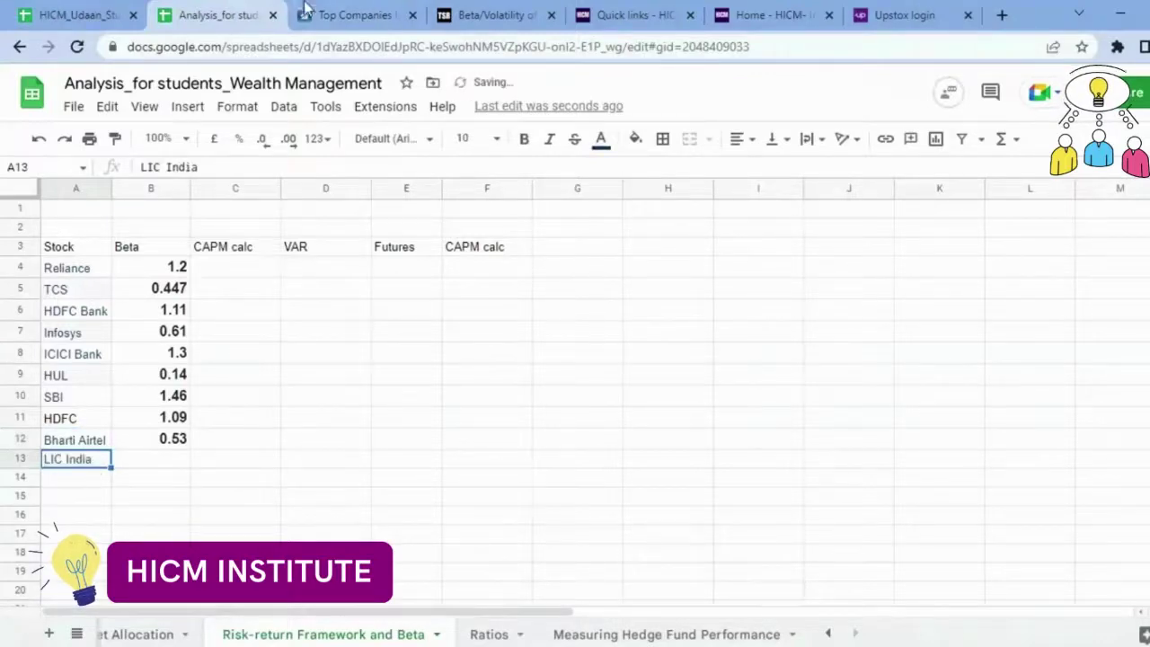
click(345, 12)
click(456, 9)
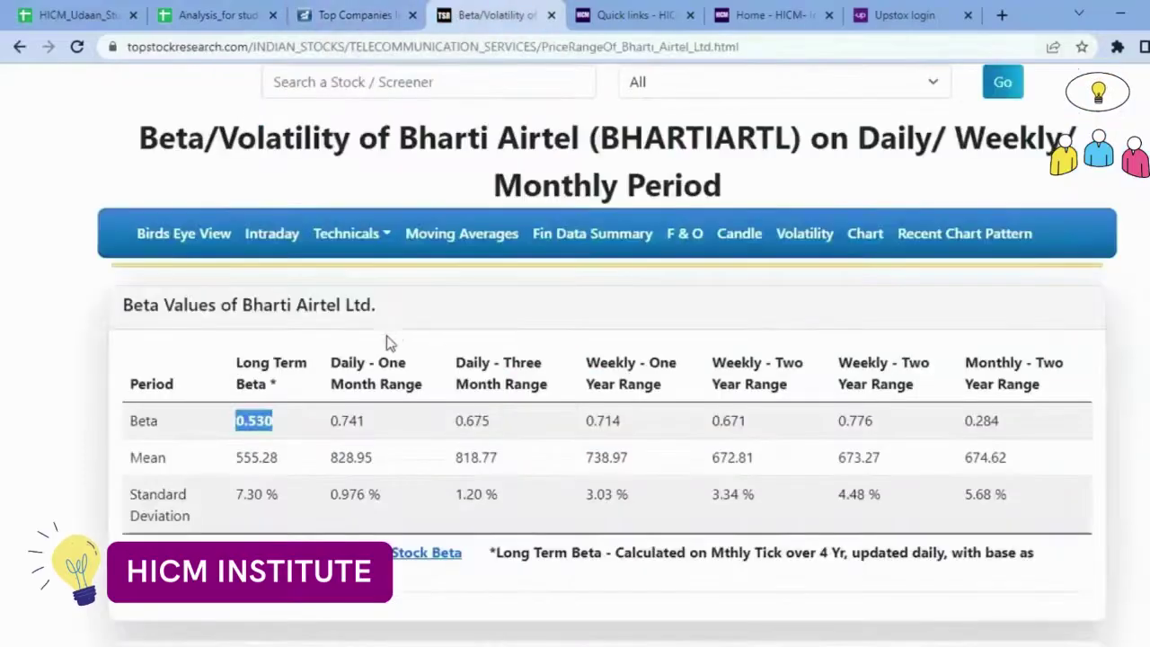
Search LIC on Top Stock Research, open its volatility figures, and select the long-term beta of 0
scroll(365, 388, up, 2)
click(380, 261)
key(ctrl+v)
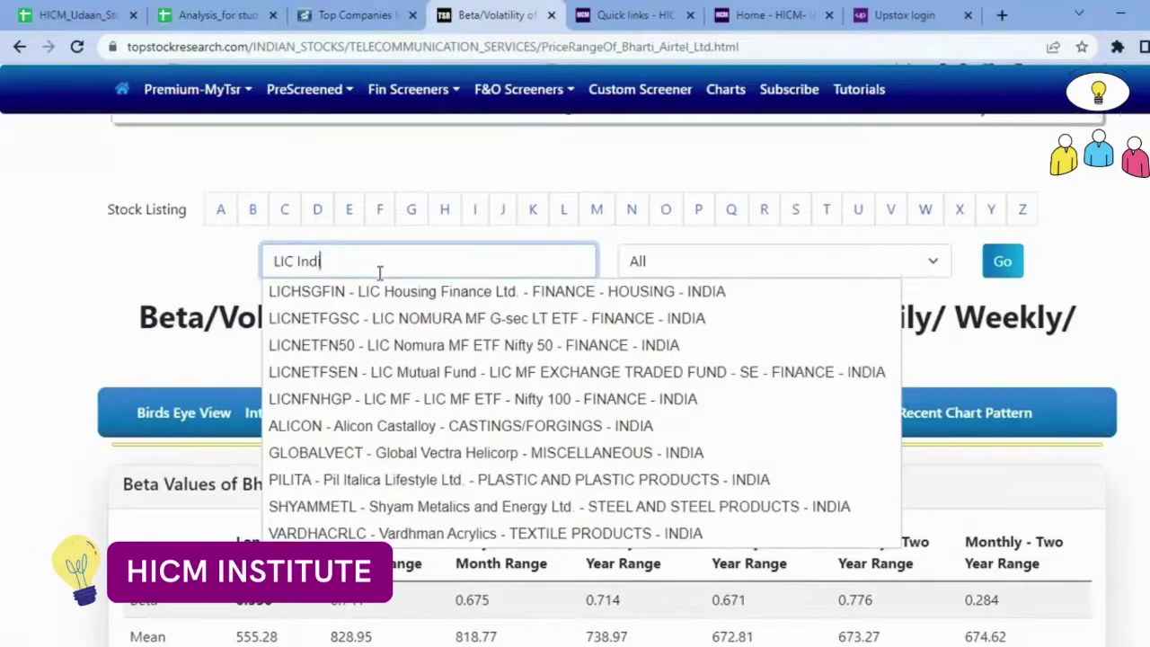
key(BackSpace)
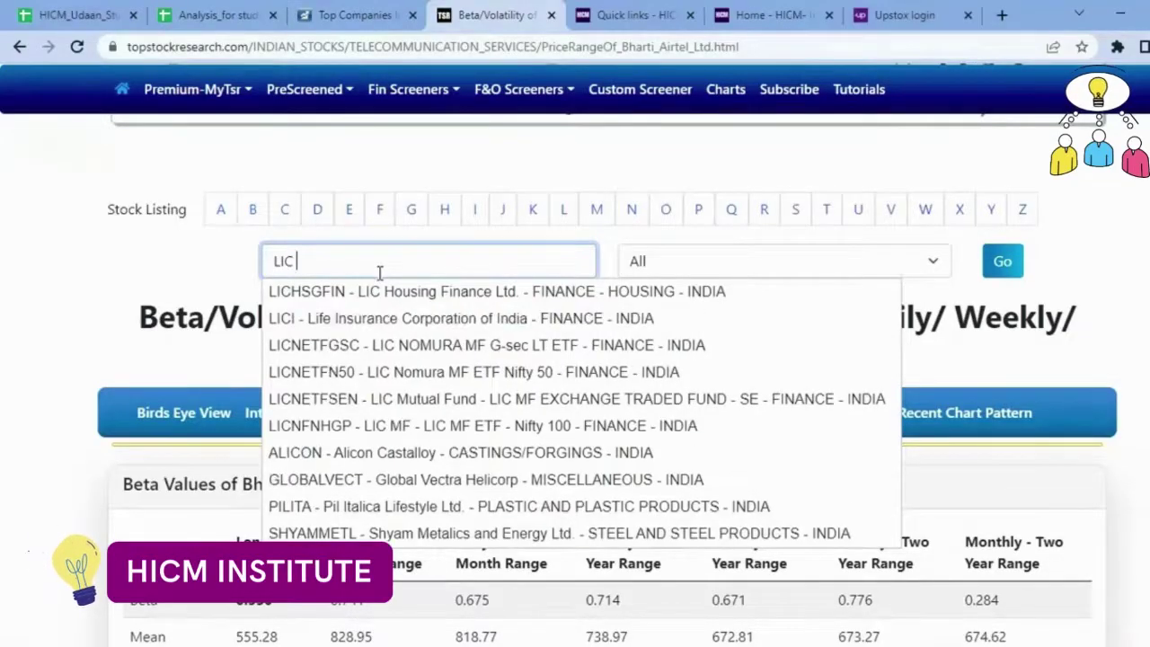
click(414, 318)
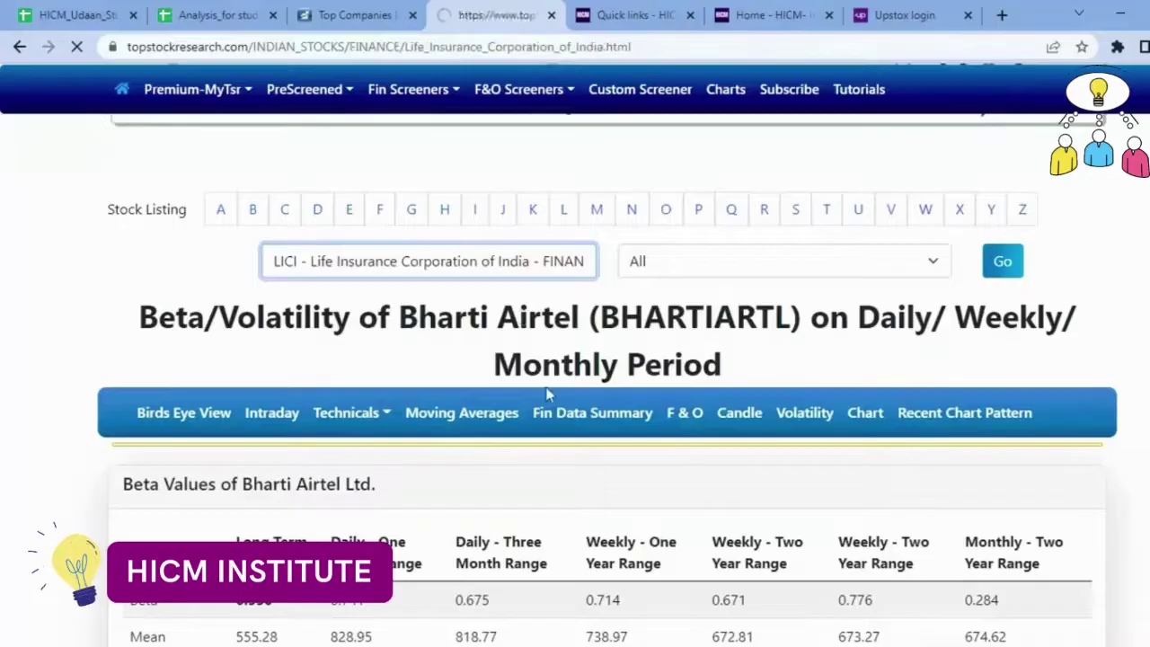
scroll(512, 438, down, 4)
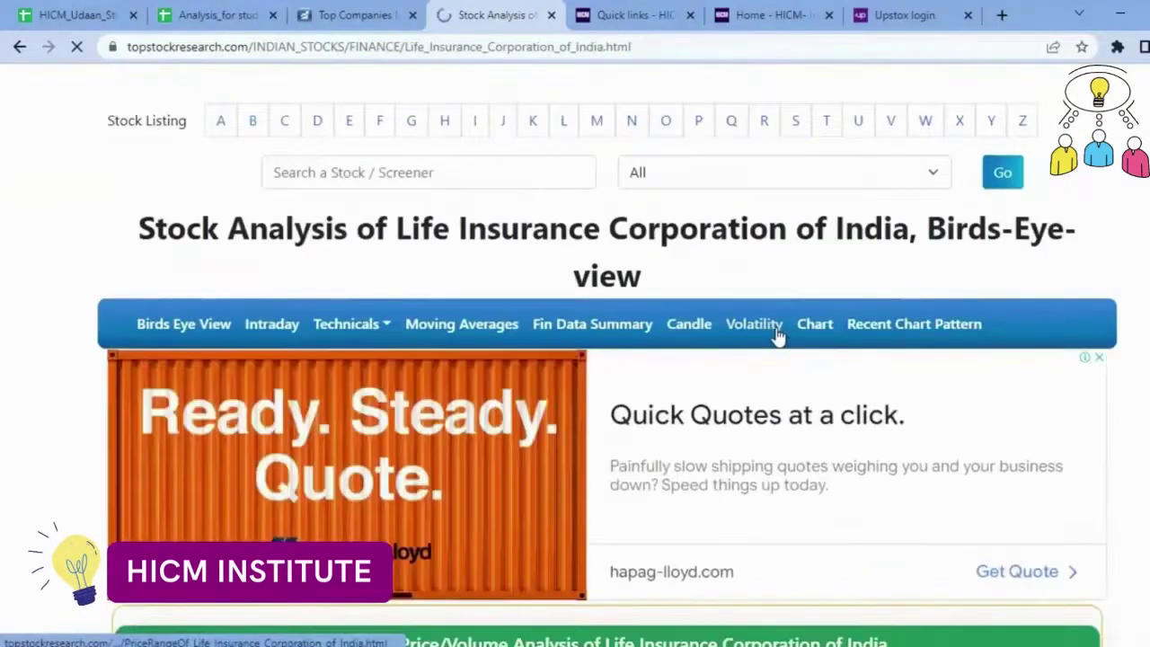
click(774, 333)
scroll(455, 536, down, 3)
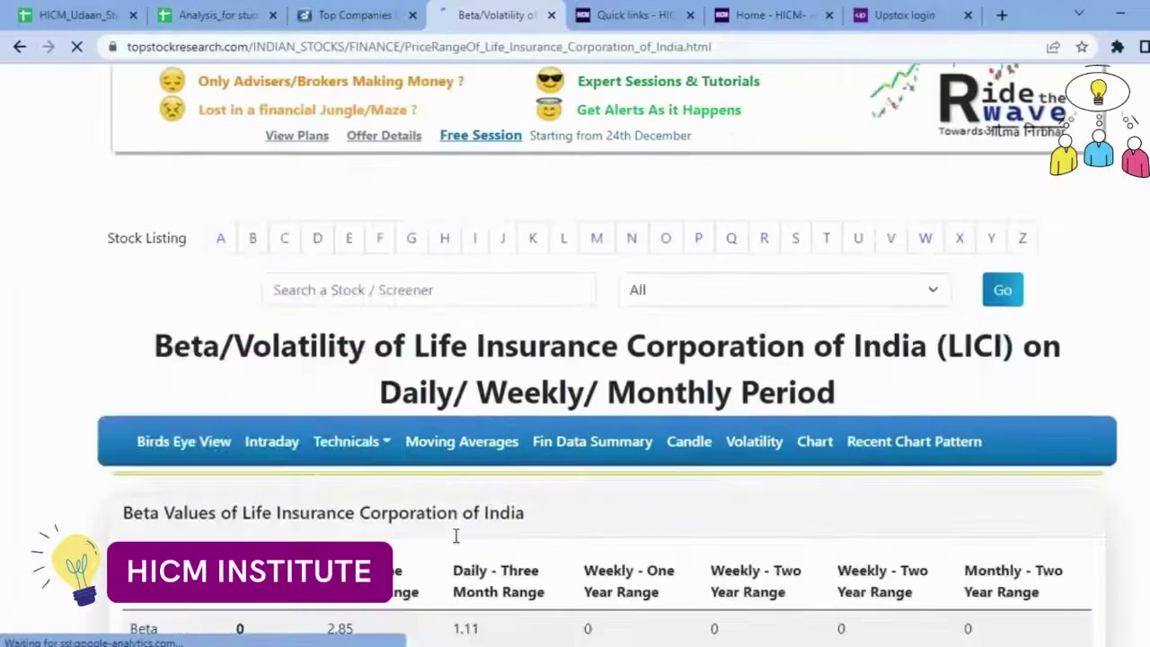
scroll(455, 536, down, 2)
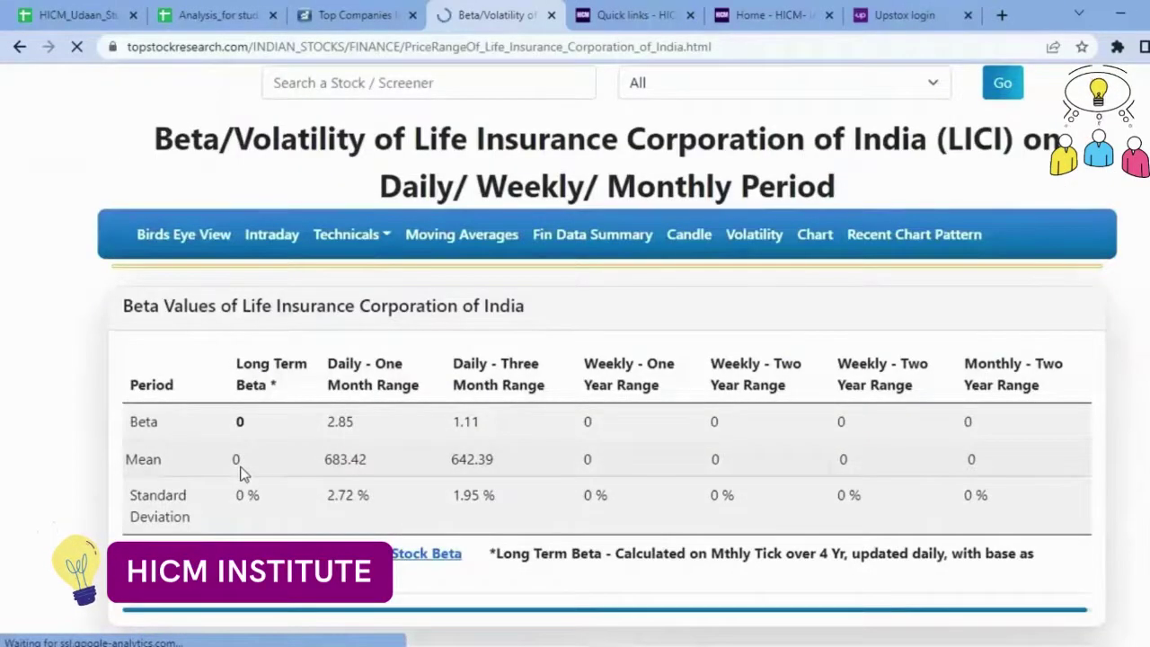
double_click(237, 423)
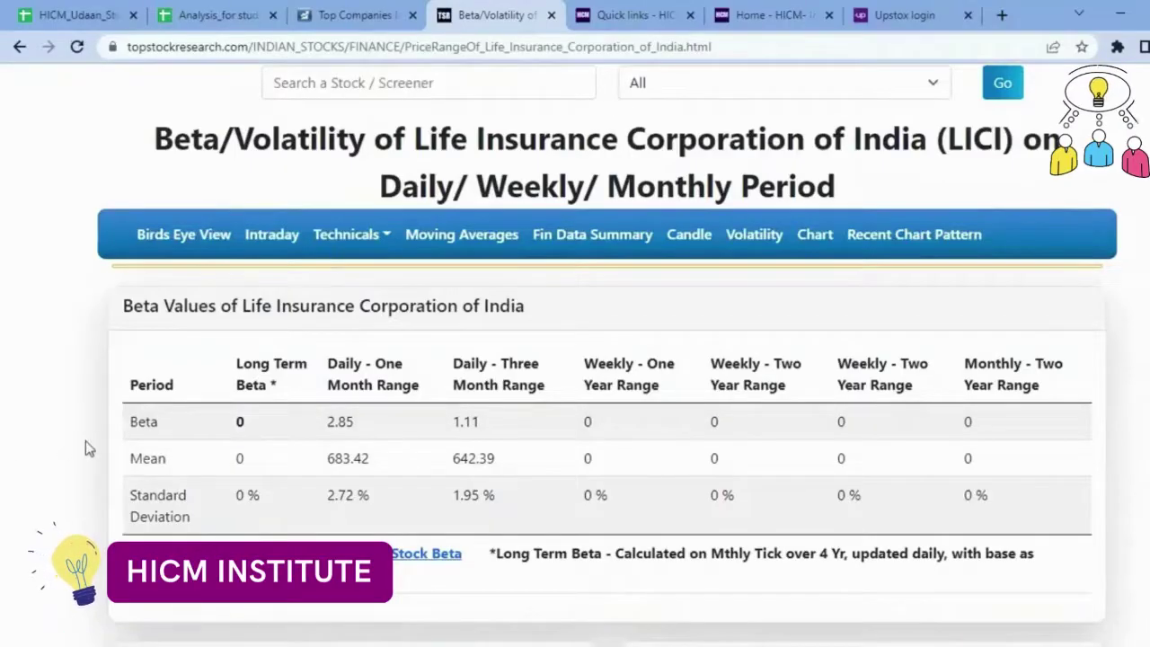
double_click(237, 423)
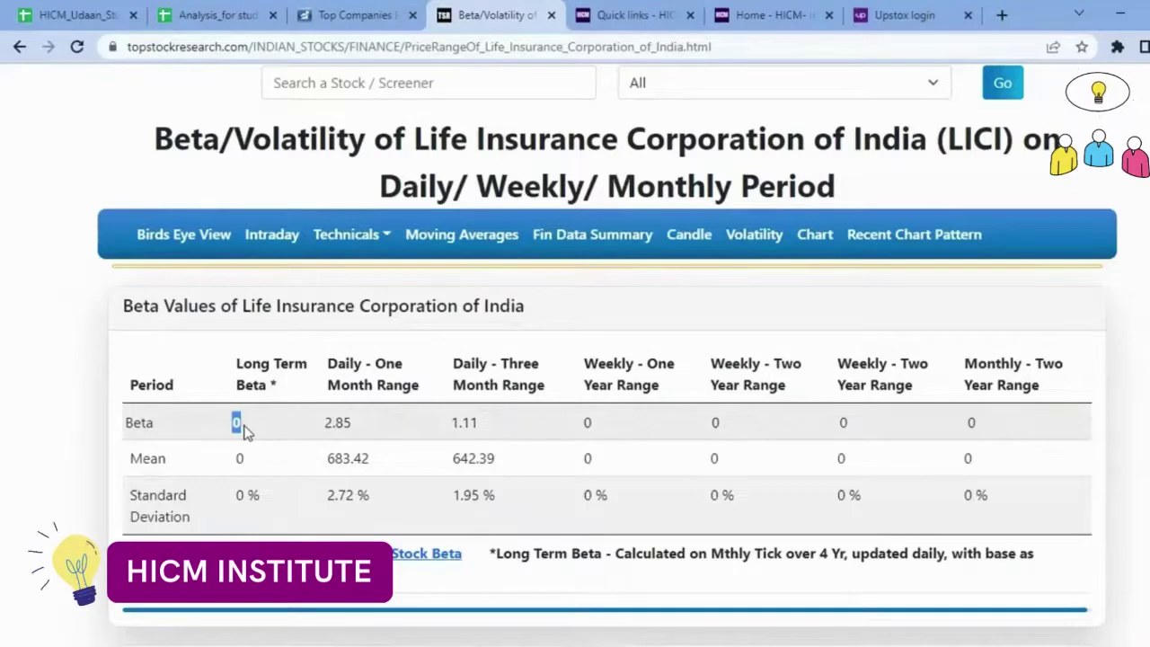
click(219, 11)
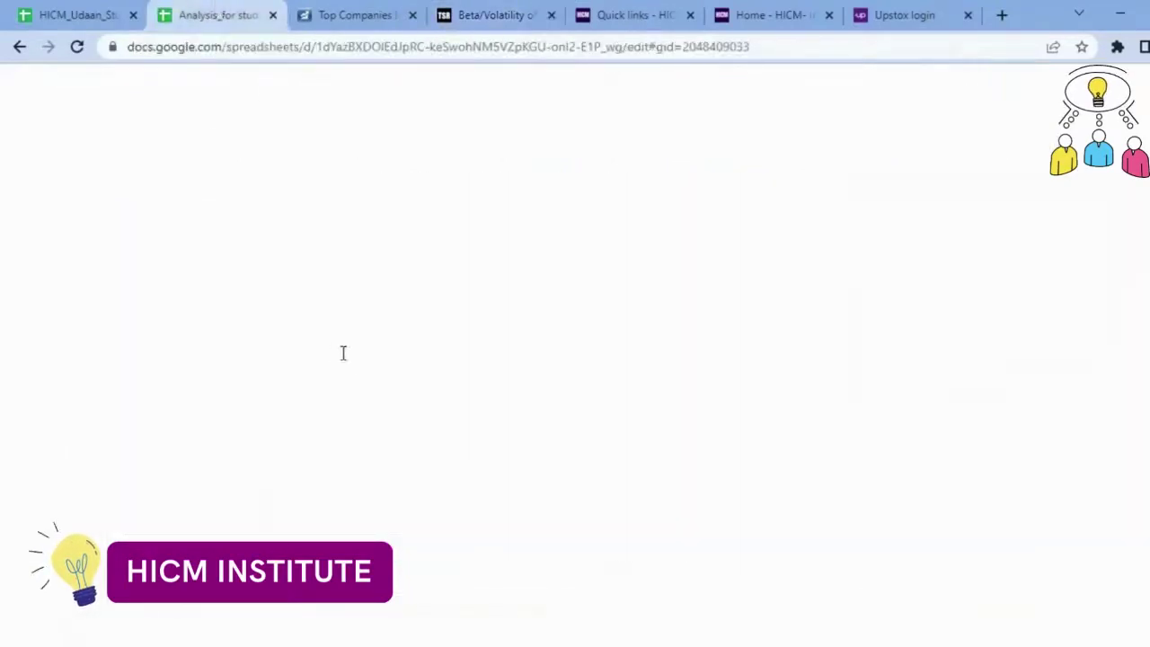
Replace the name in A13 with Adani Enterprises, copied from the Moneycontrol list
click(177, 477)
click(137, 463)
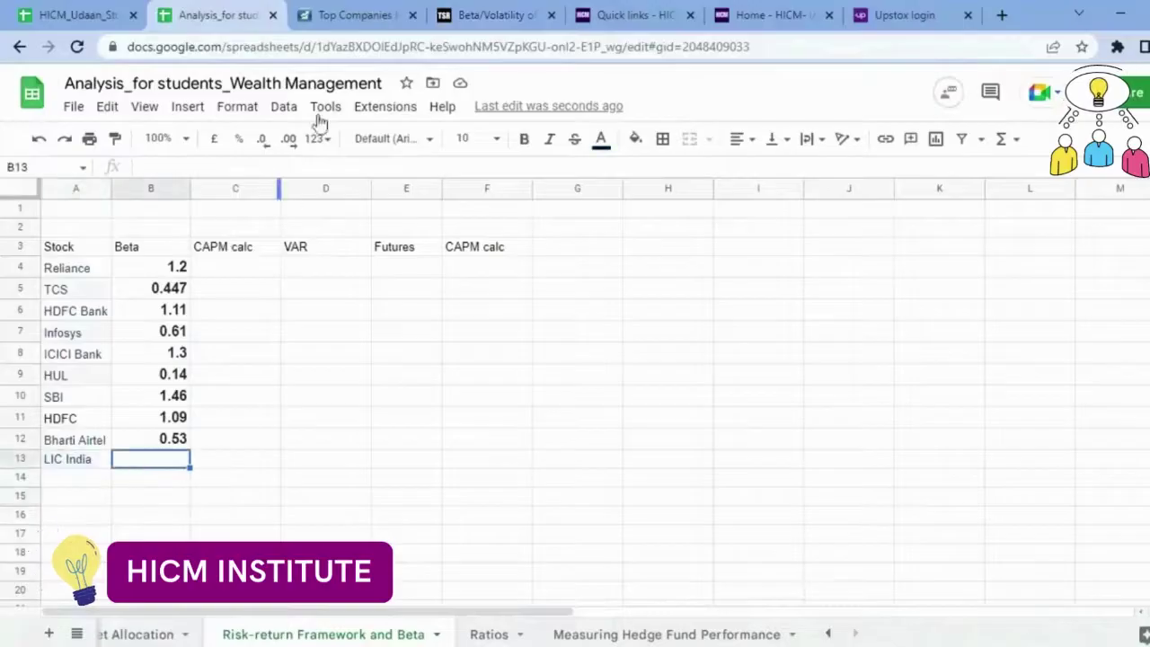
click(358, 14)
drag(418, 538, 328, 537)
key(ctrl+c)
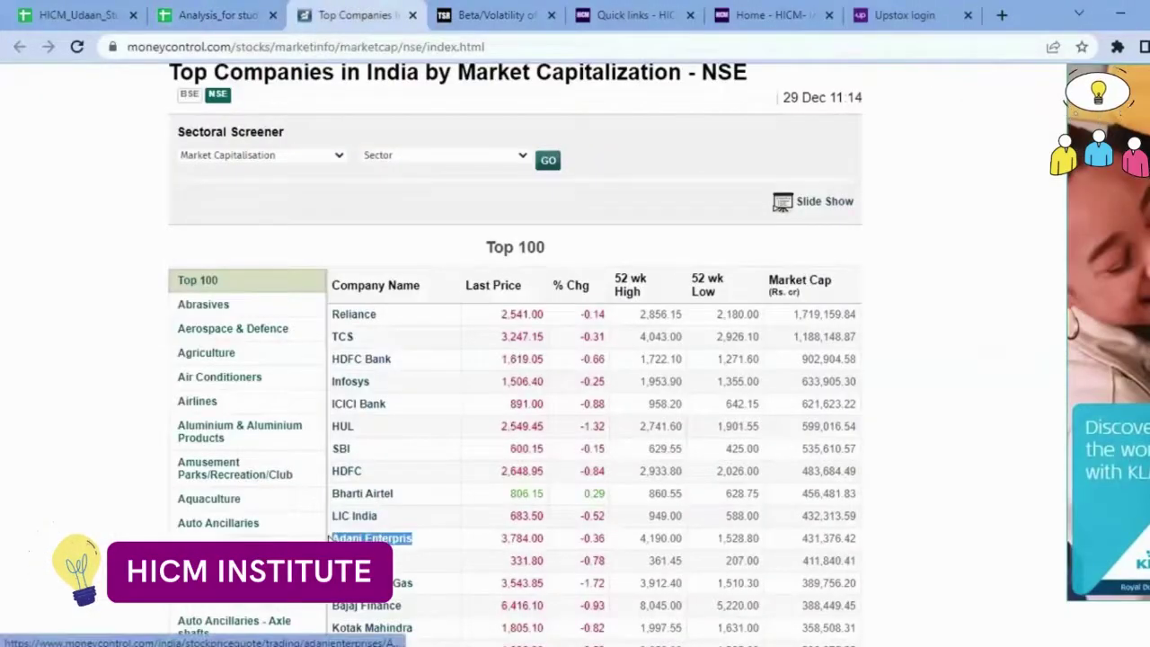
click(269, 9)
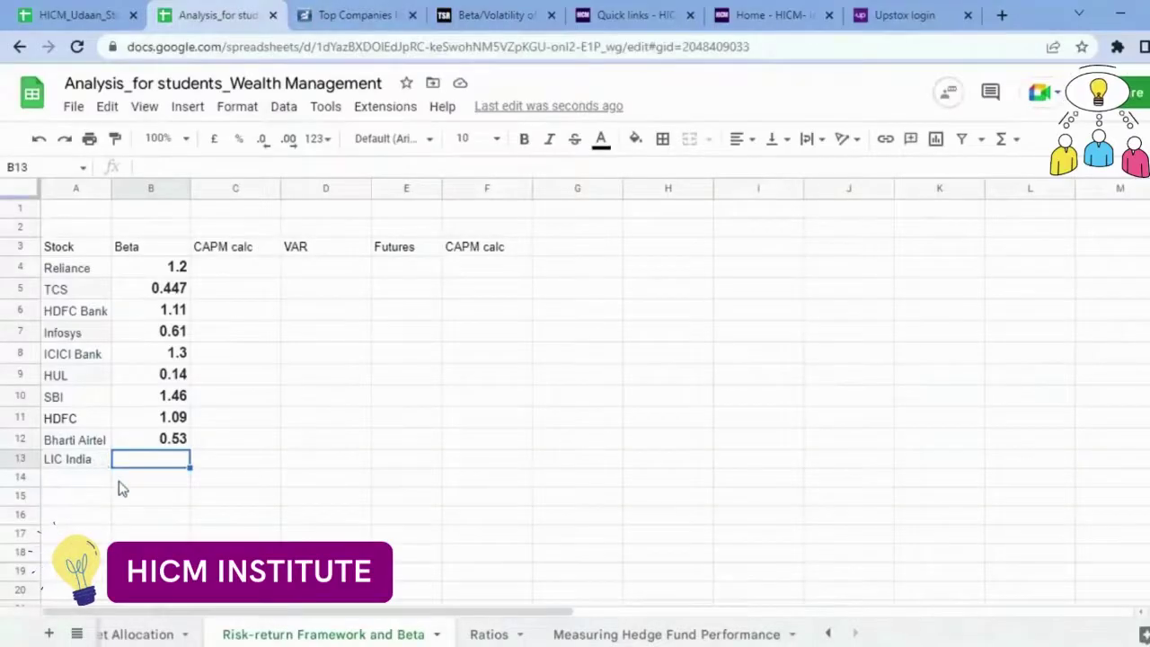
key(Left)
key(ctrl+v)
Search 'Adani Enterpris' on Top Stock Research and open Adani Enterprises' stock page
click(380, 11)
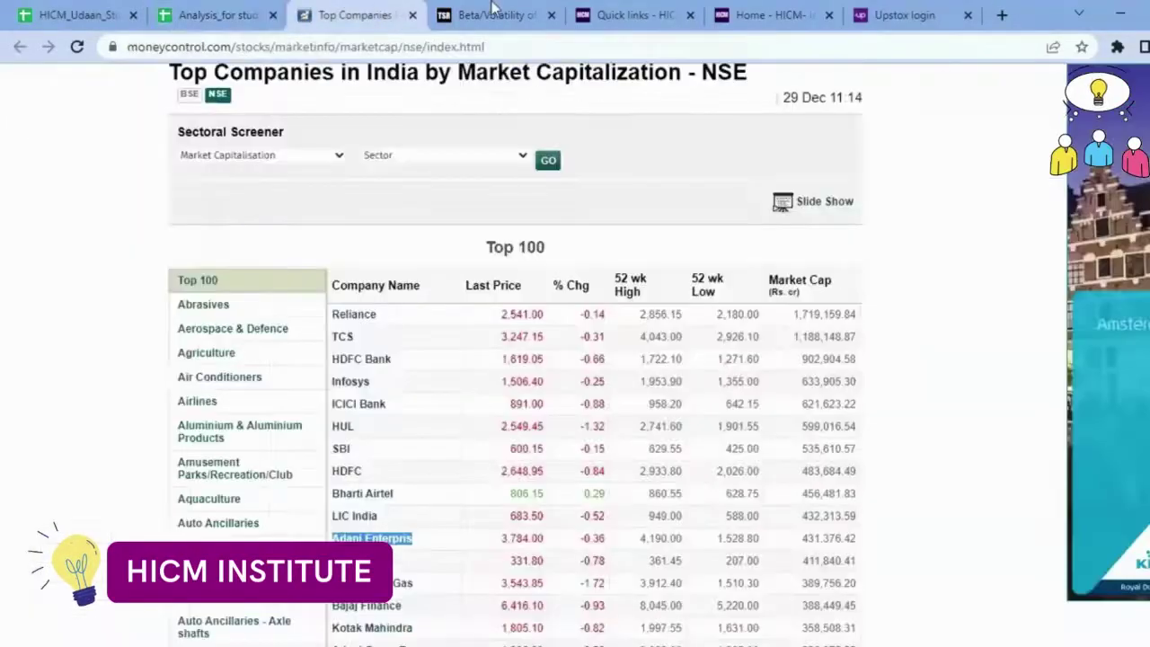
click(492, 9)
scroll(341, 314, up, 2)
click(318, 264)
text(Adani Enterpris)
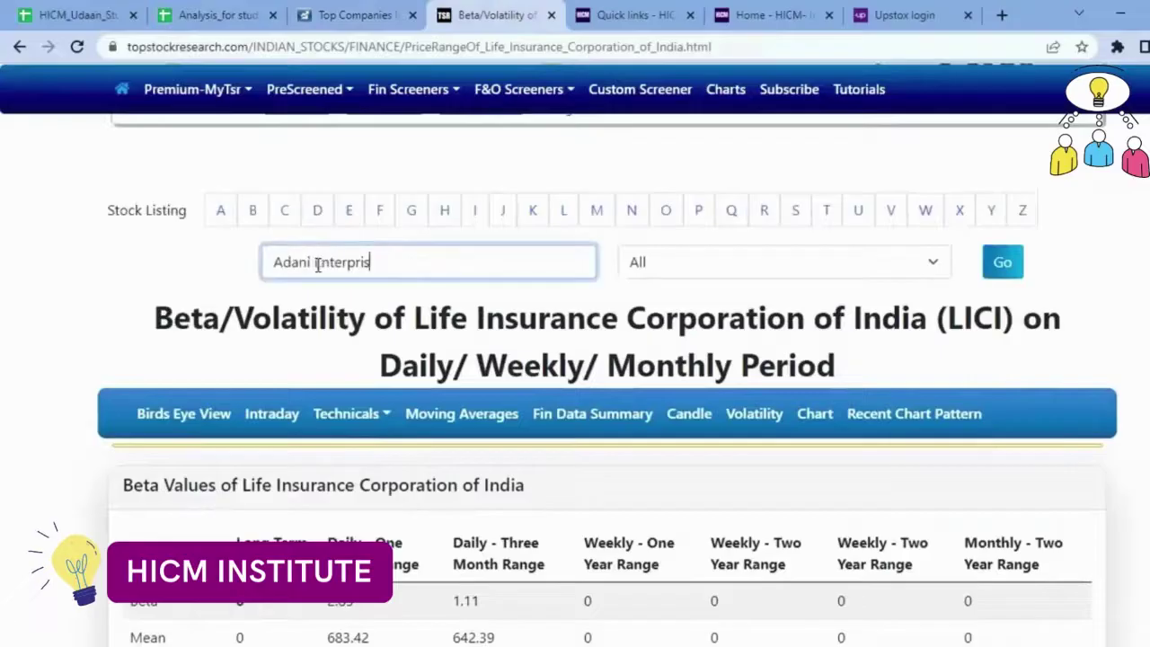
click(350, 296)
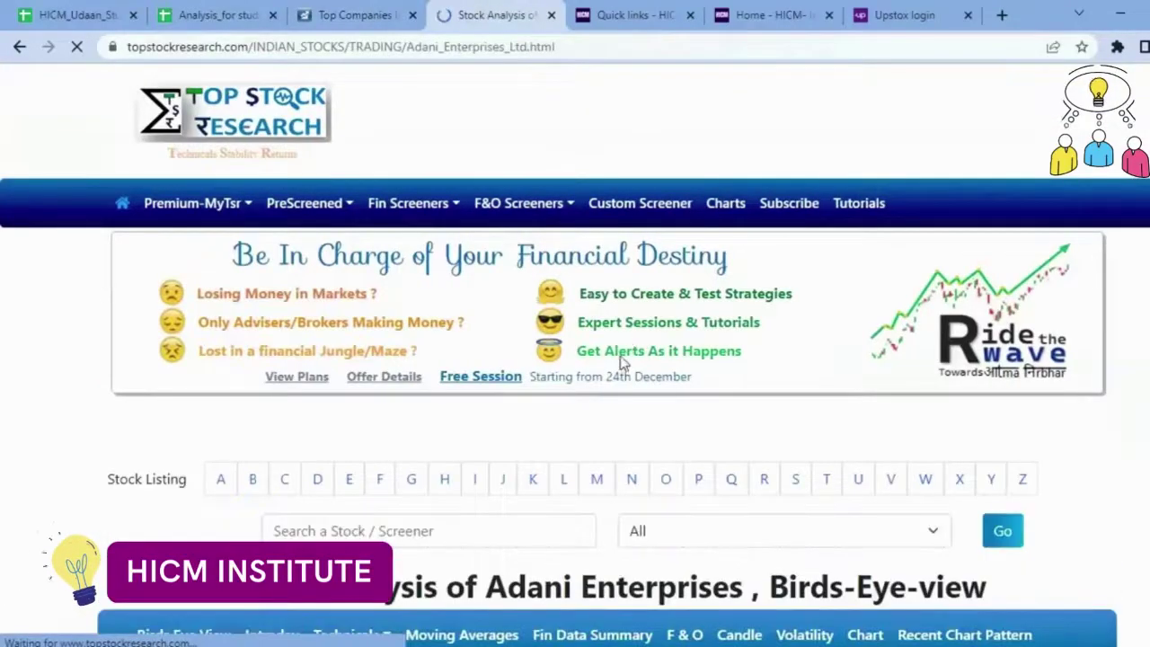
Open Adani Enterprises' volatility figures and select its long-term beta of 1.56
scroll(612, 454, down, 4)
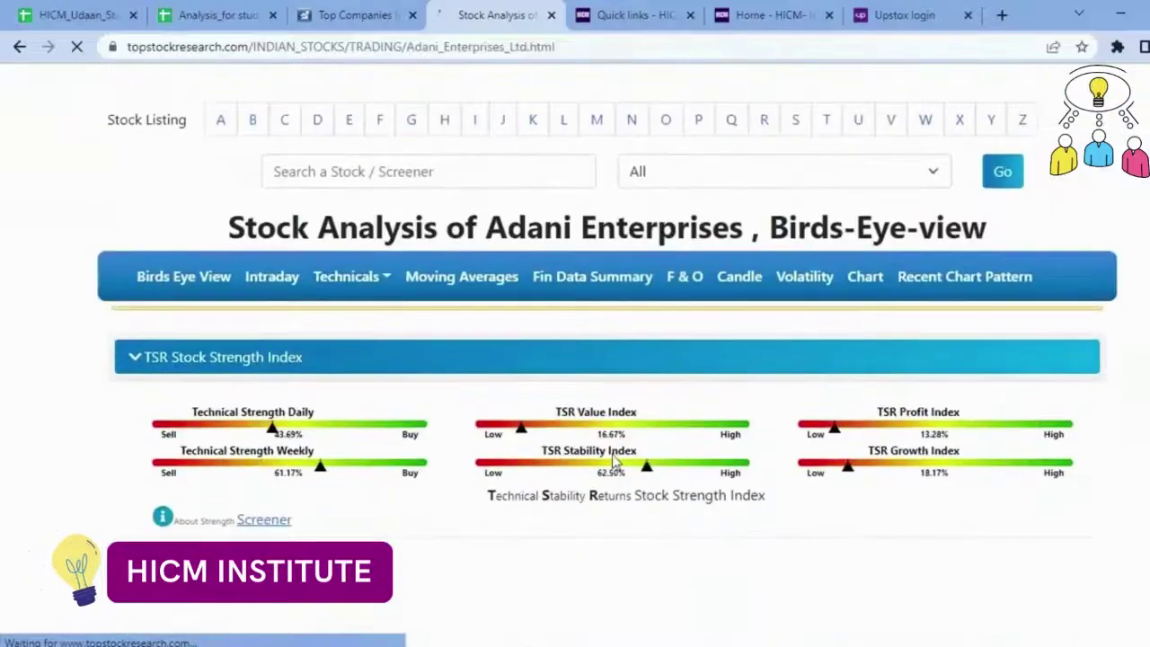
scroll(613, 458, down, 2)
scroll(614, 460, up, 1)
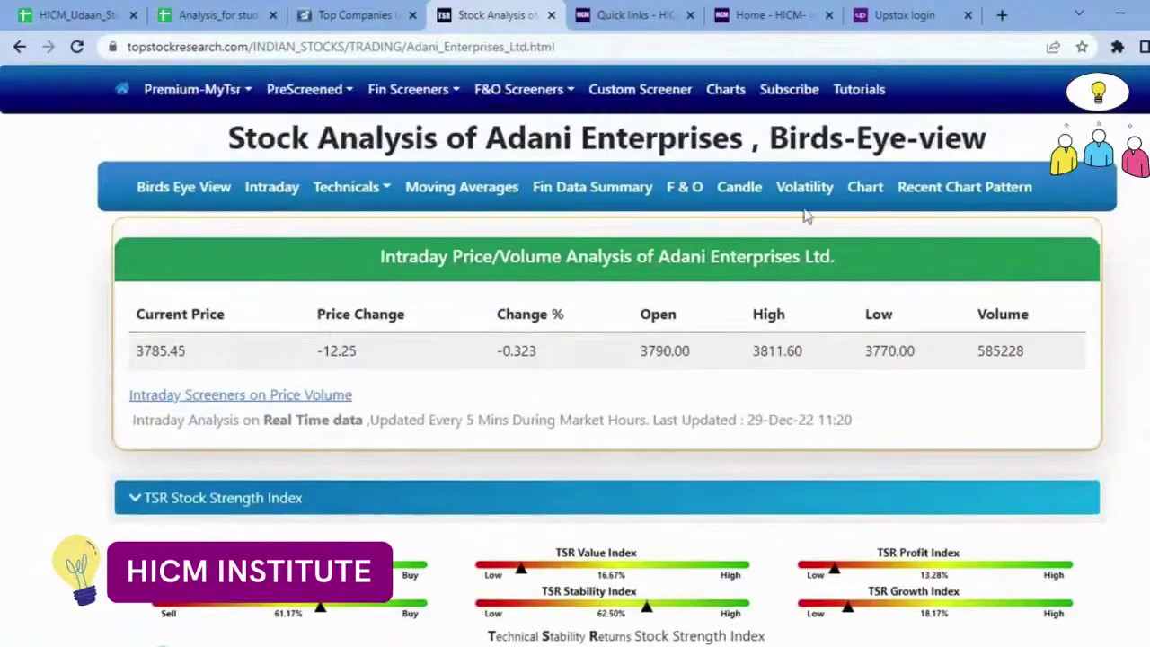
click(809, 199)
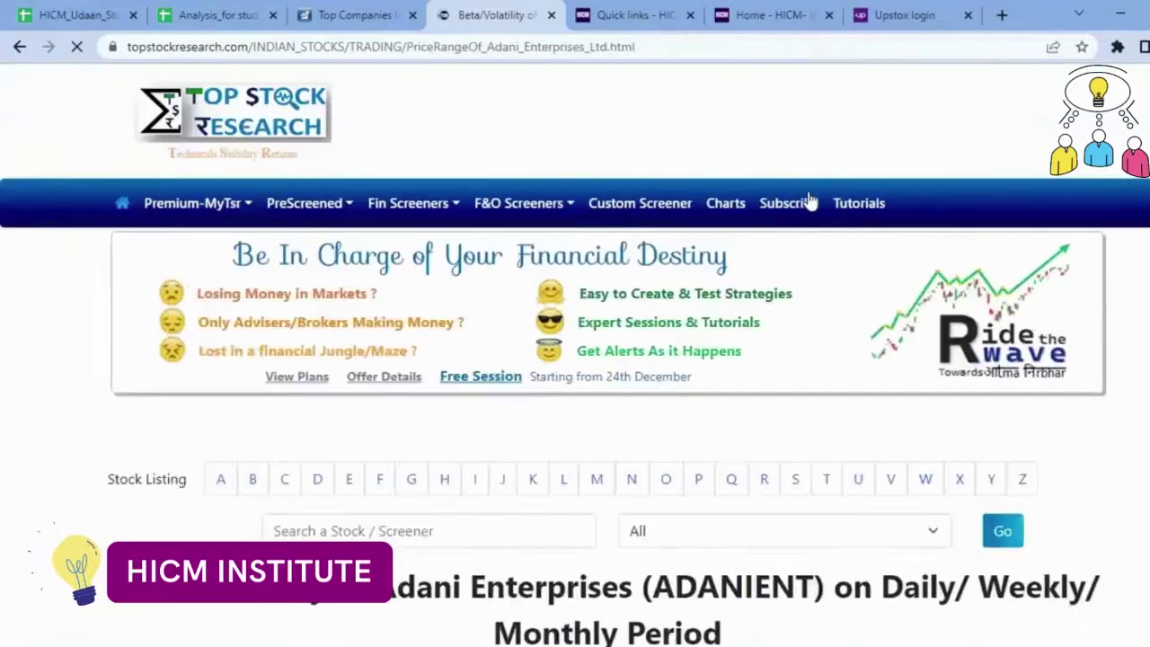
scroll(496, 536, down, 5)
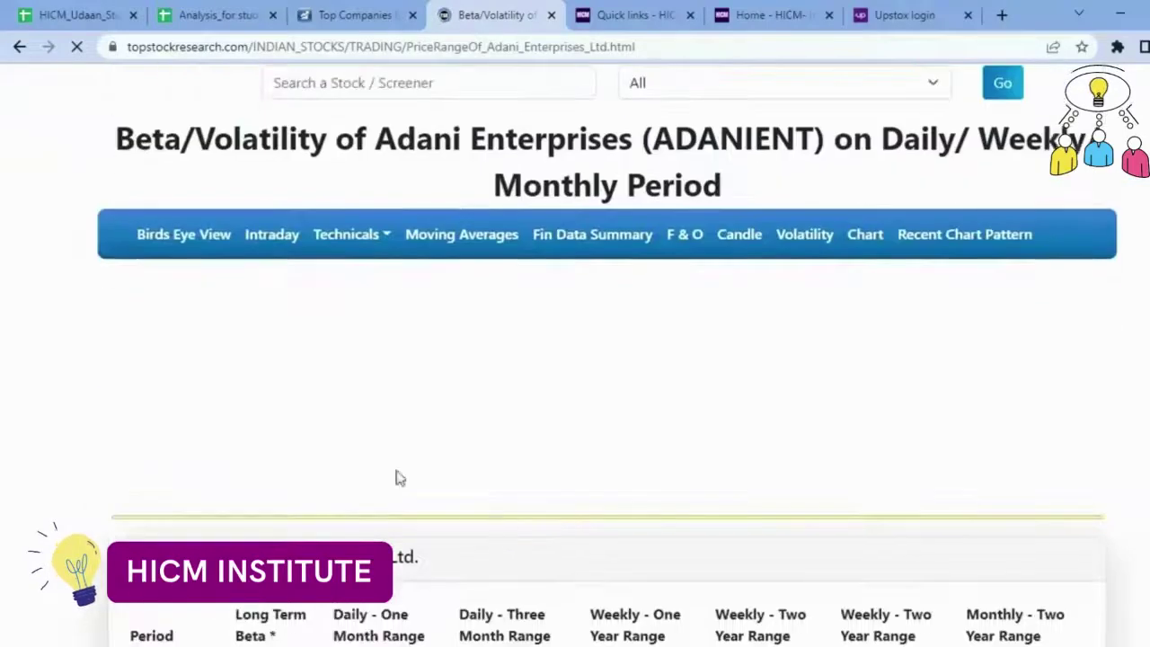
scroll(465, 532, down, 2)
double_click(249, 493)
key(ctrl+c)
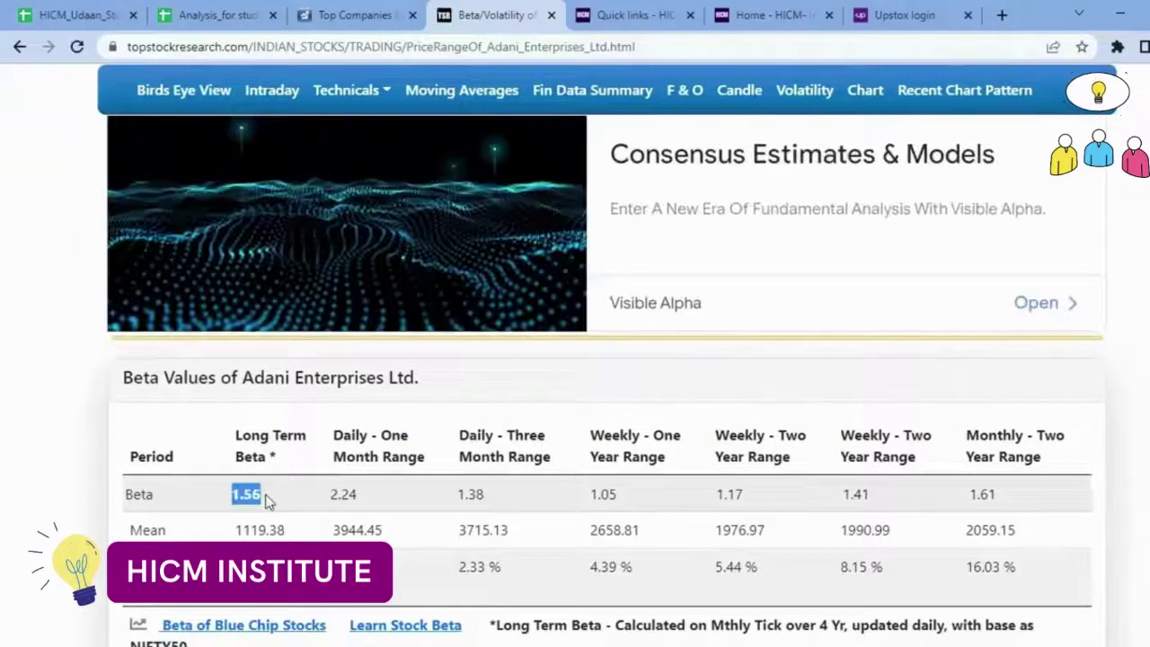
click(209, 9)
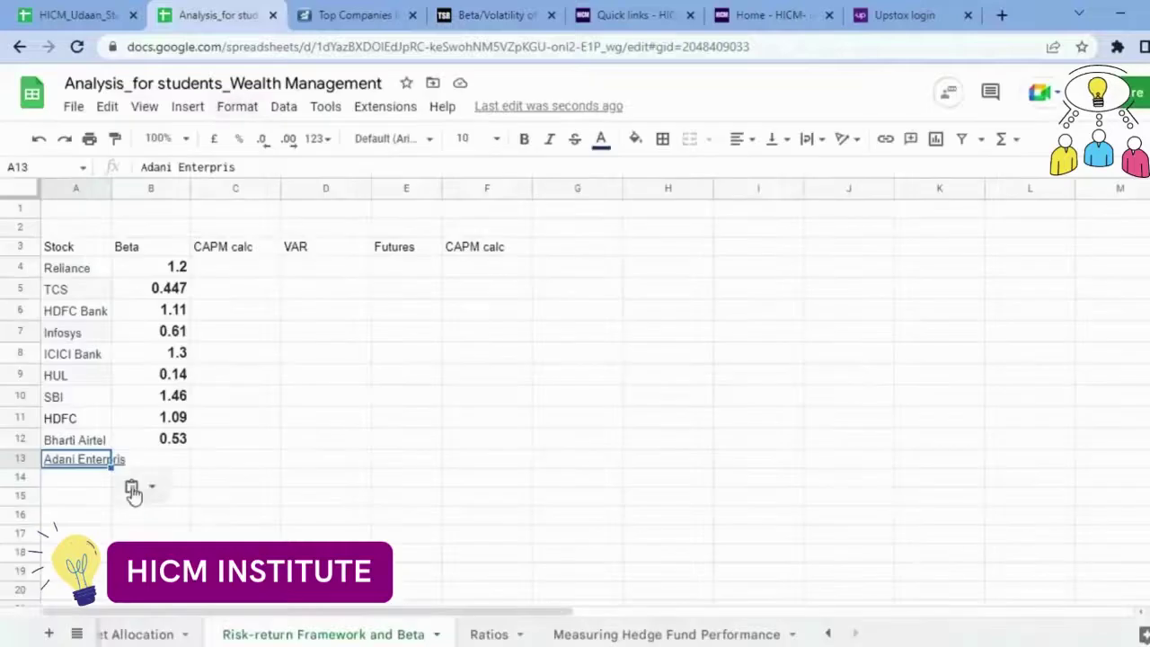
Paste Adani Enterprises' beta 1.56 into B13 and auto-fit column A to the stock names
click(161, 461)
key(ctrl+v)
click(235, 440)
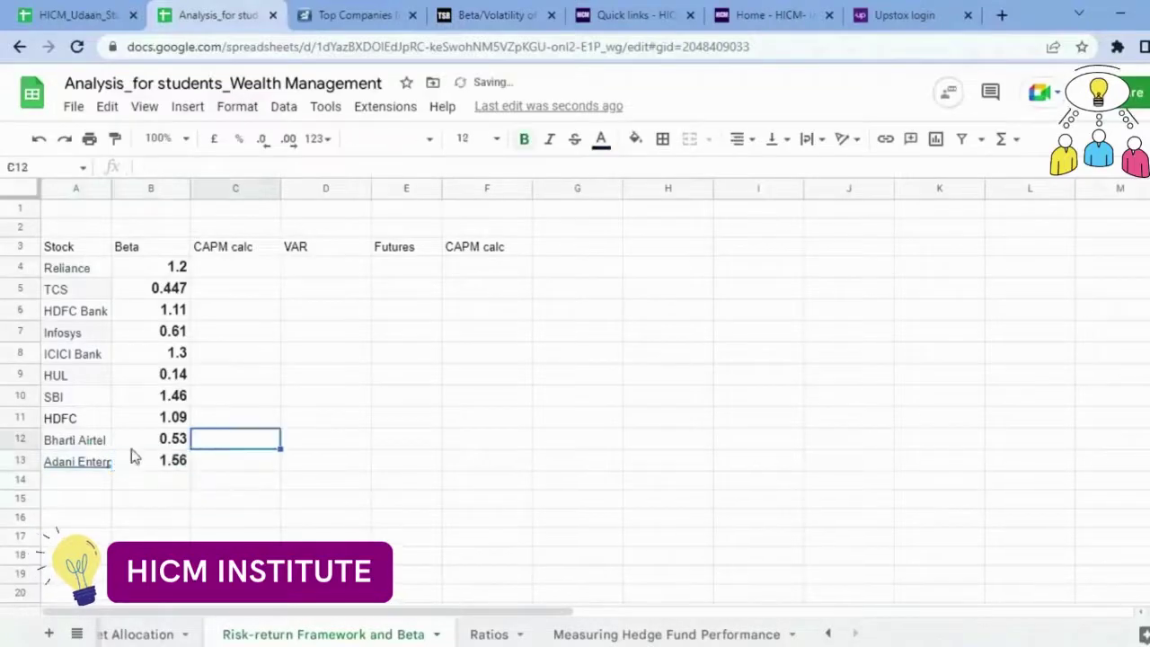
click(92, 459)
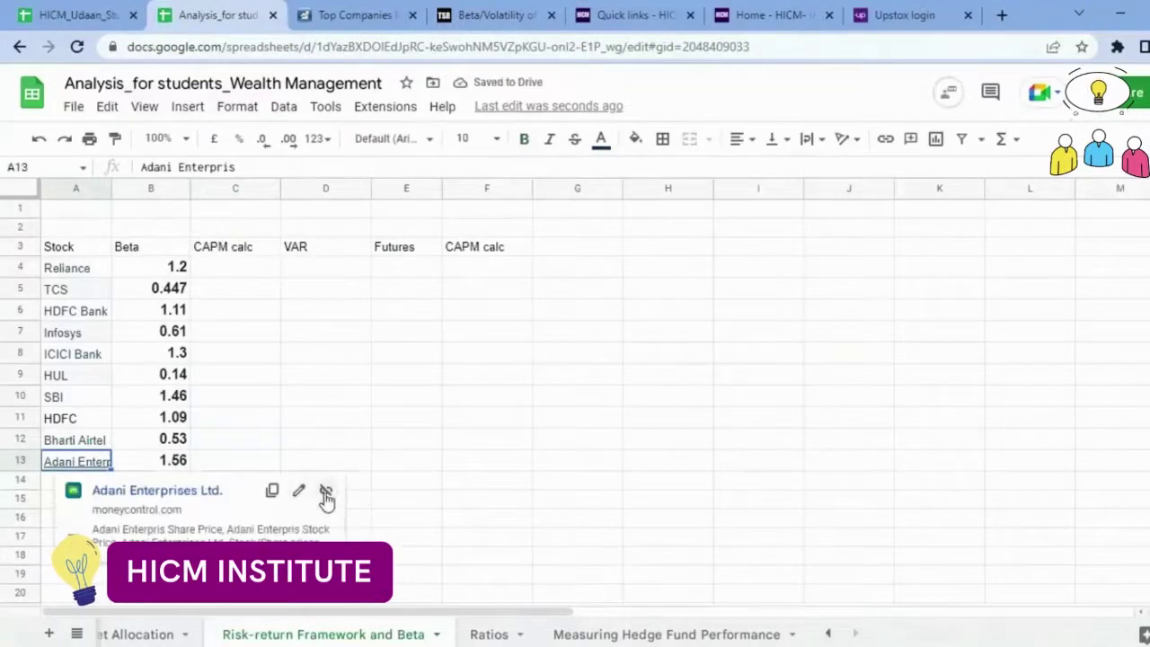
click(318, 396)
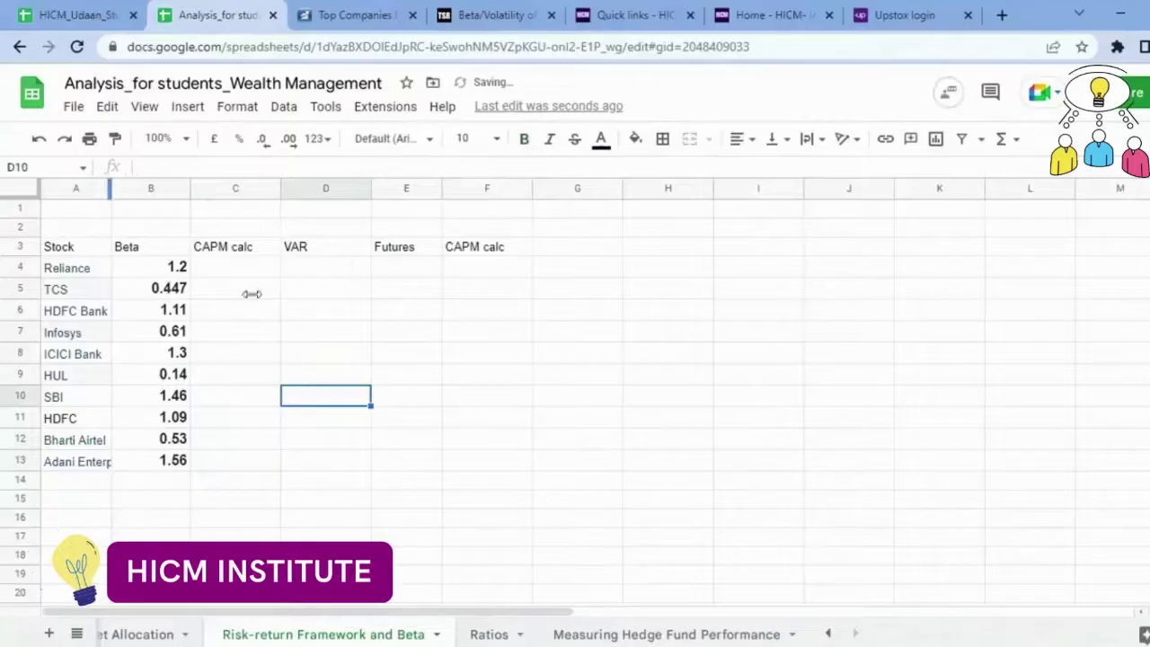
click(387, 379)
drag(197, 270, 203, 400)
click(304, 350)
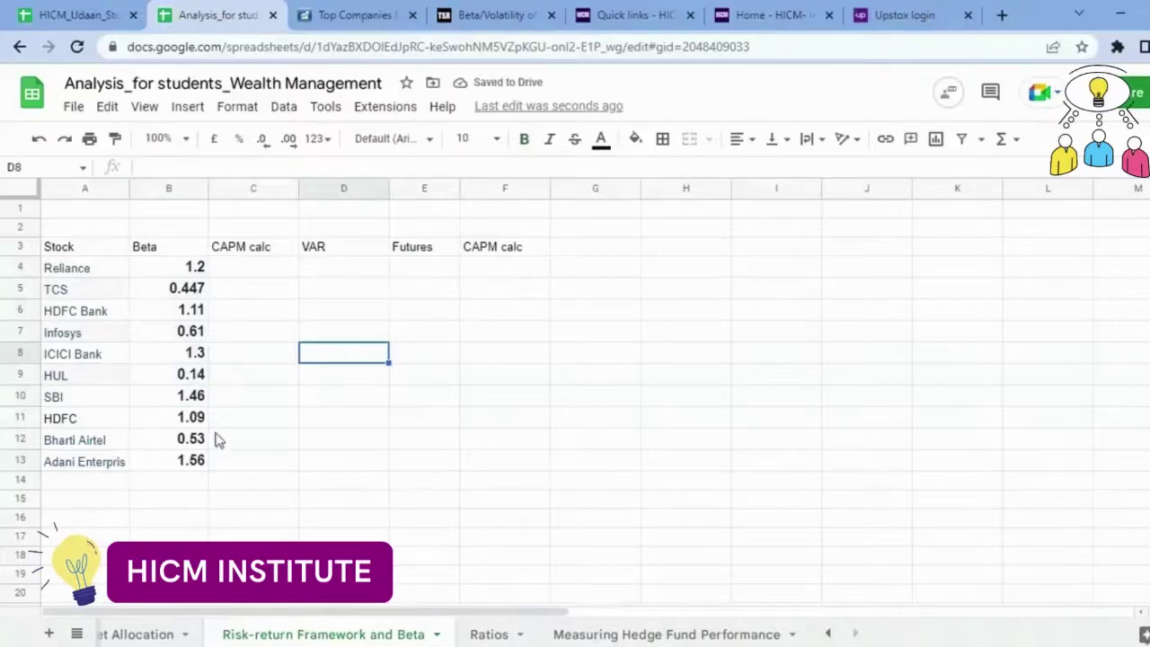
Turn SBI's row 10 text red and paint that formatting onto Adani's row 13
click(8, 398)
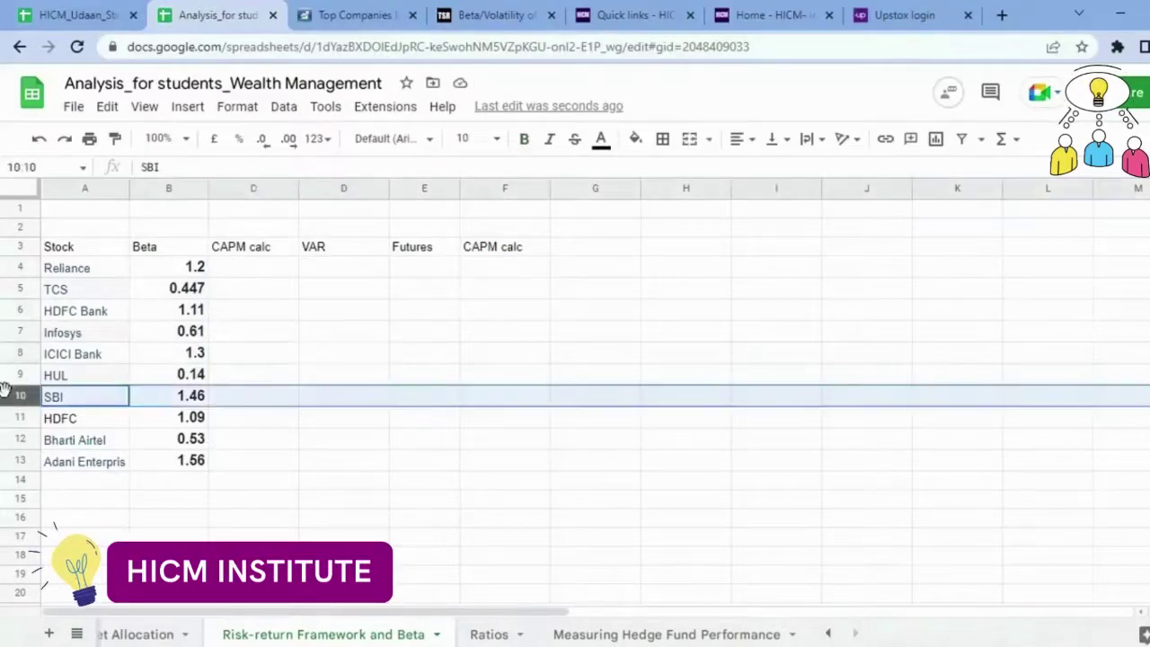
click(633, 141)
click(601, 141)
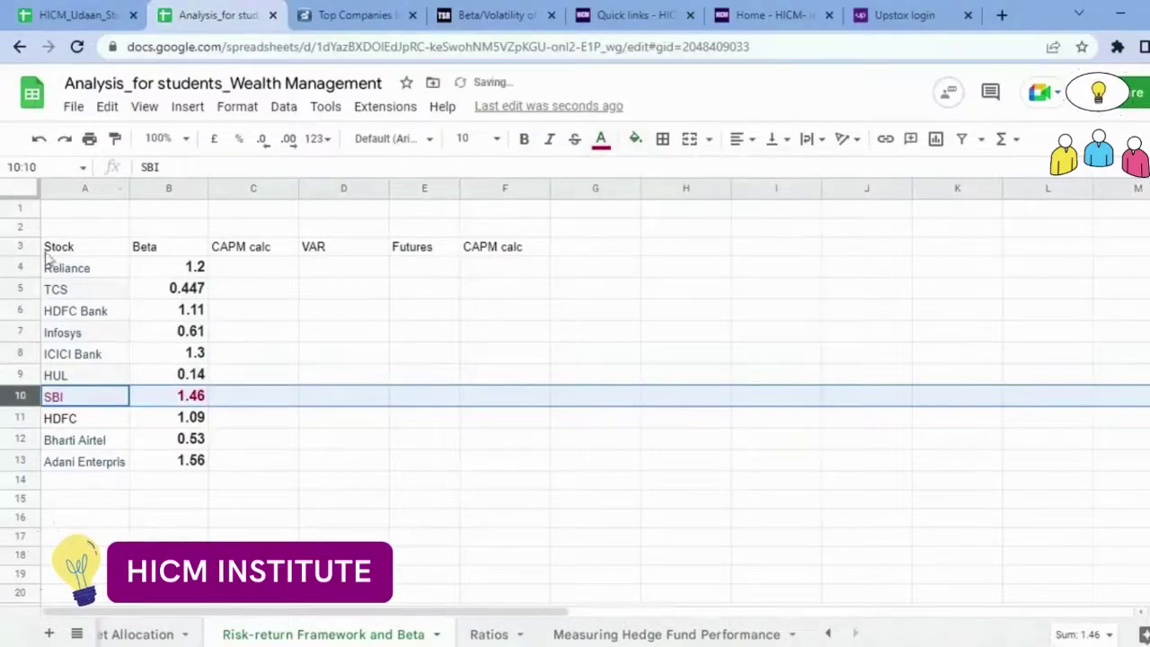
click(117, 140)
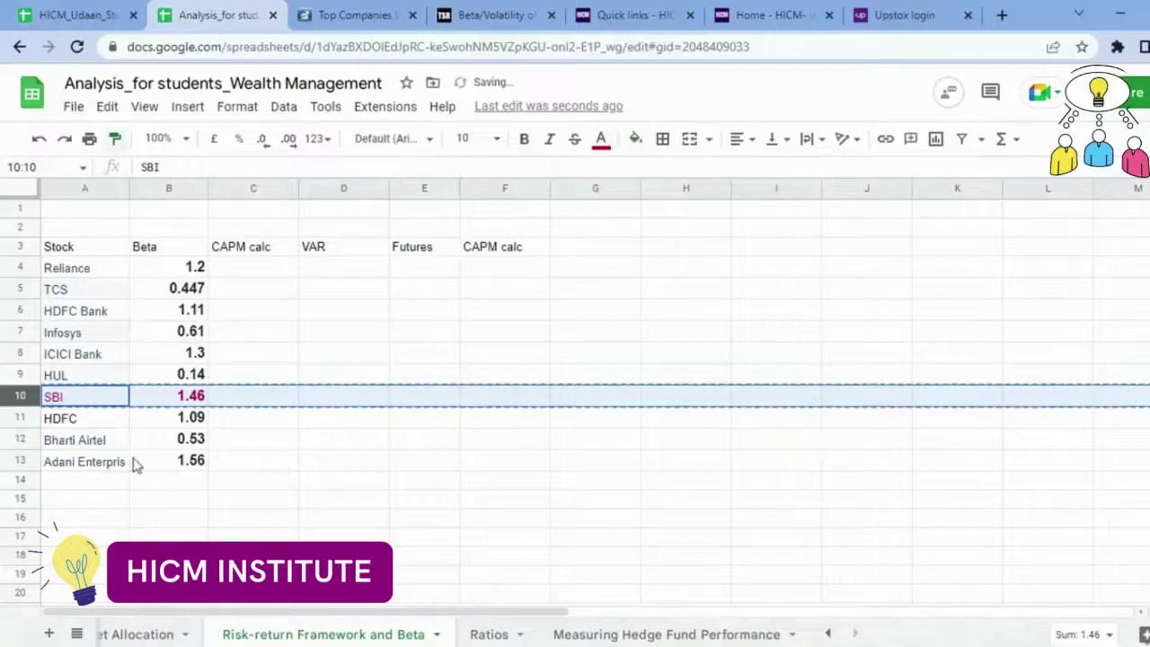
click(29, 465)
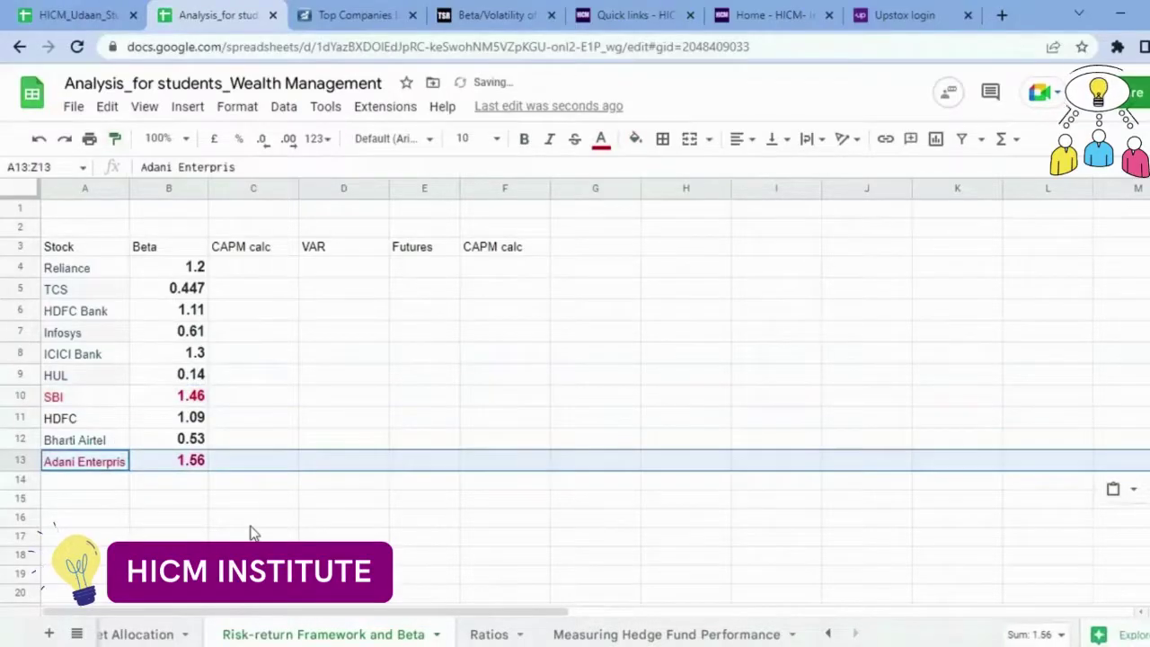
click(274, 400)
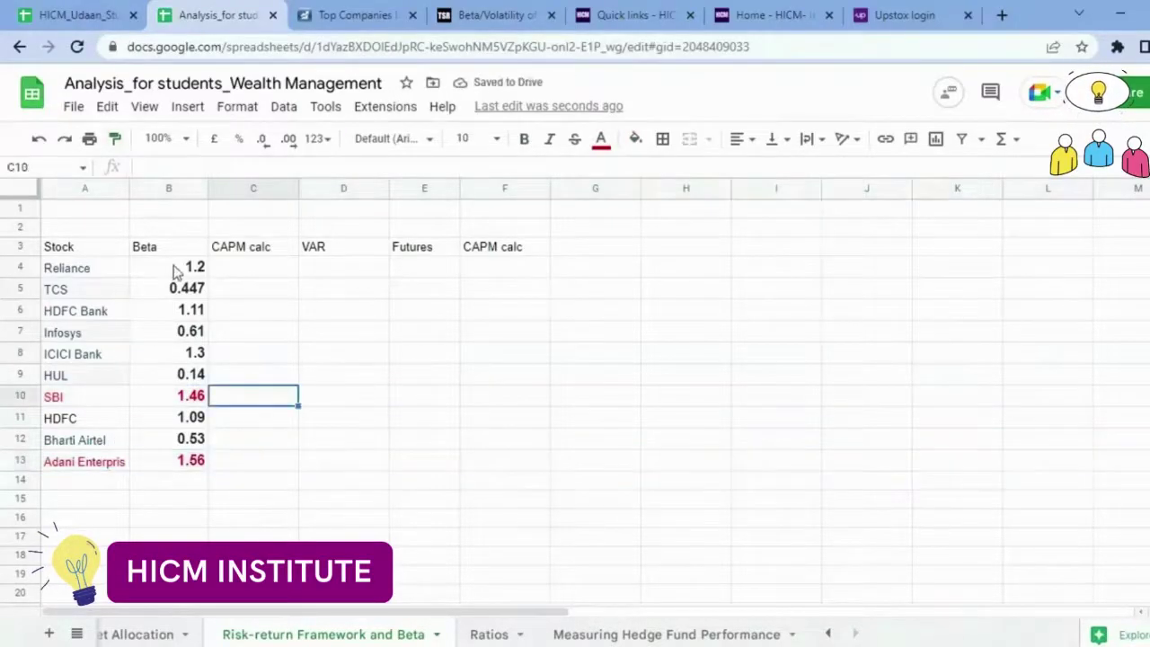
Select the stock names and betas in A4:B13
drag(167, 268, 206, 464)
click(377, 424)
drag(70, 267, 145, 463)
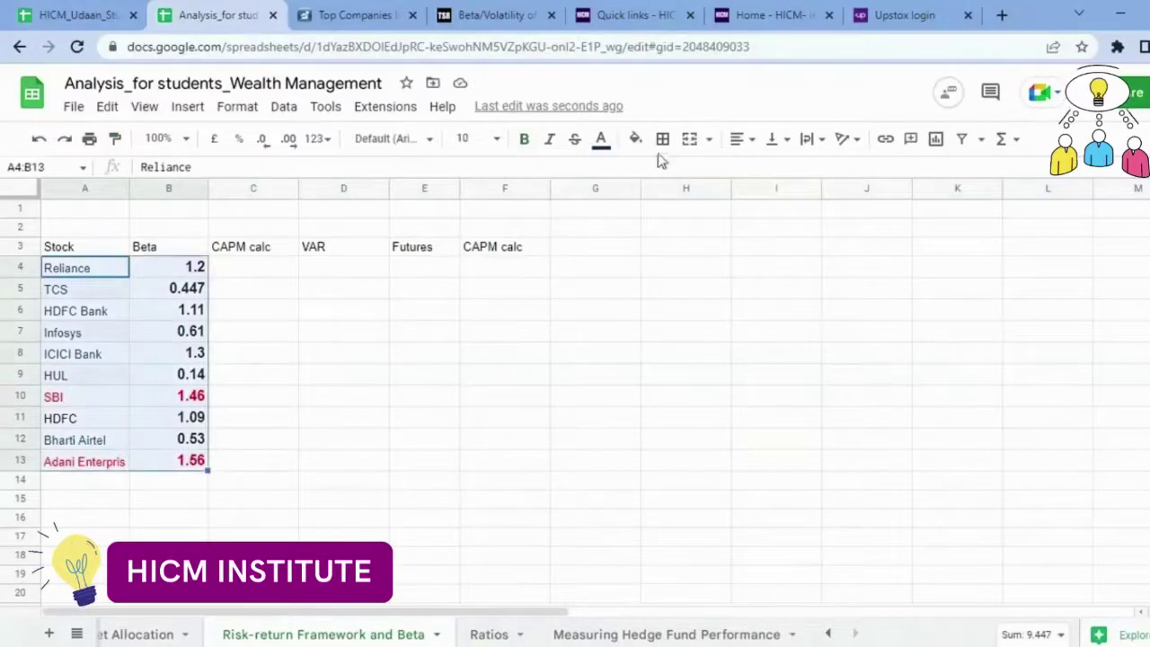
Center-align the stock names and betas in A4:B13
click(740, 140)
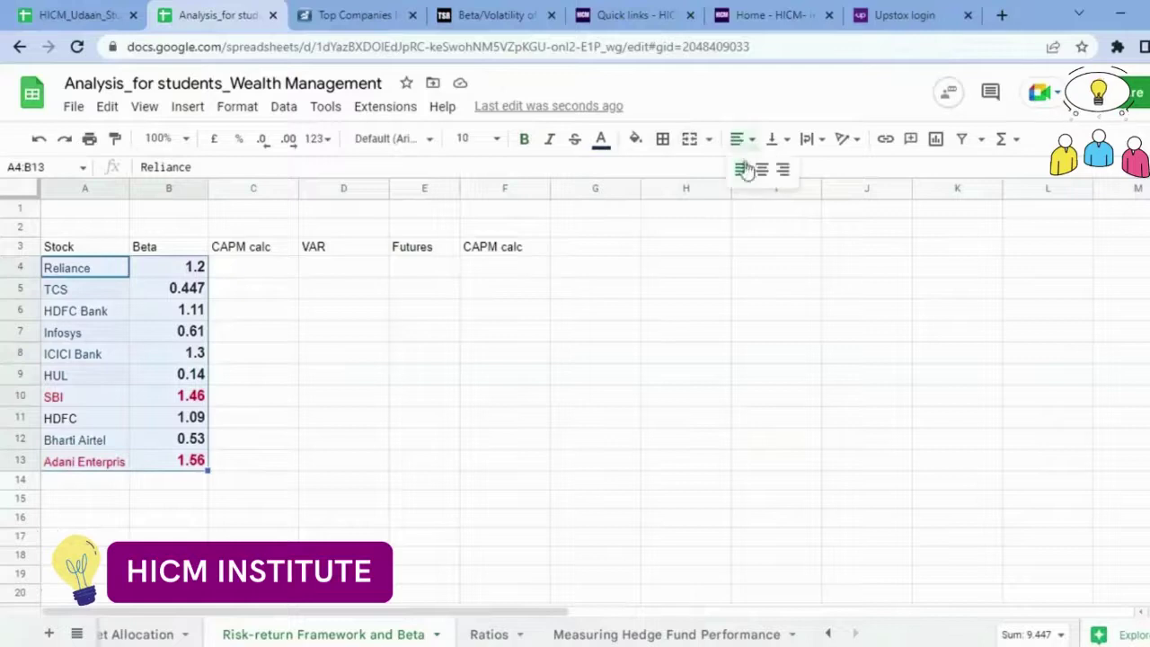
click(761, 170)
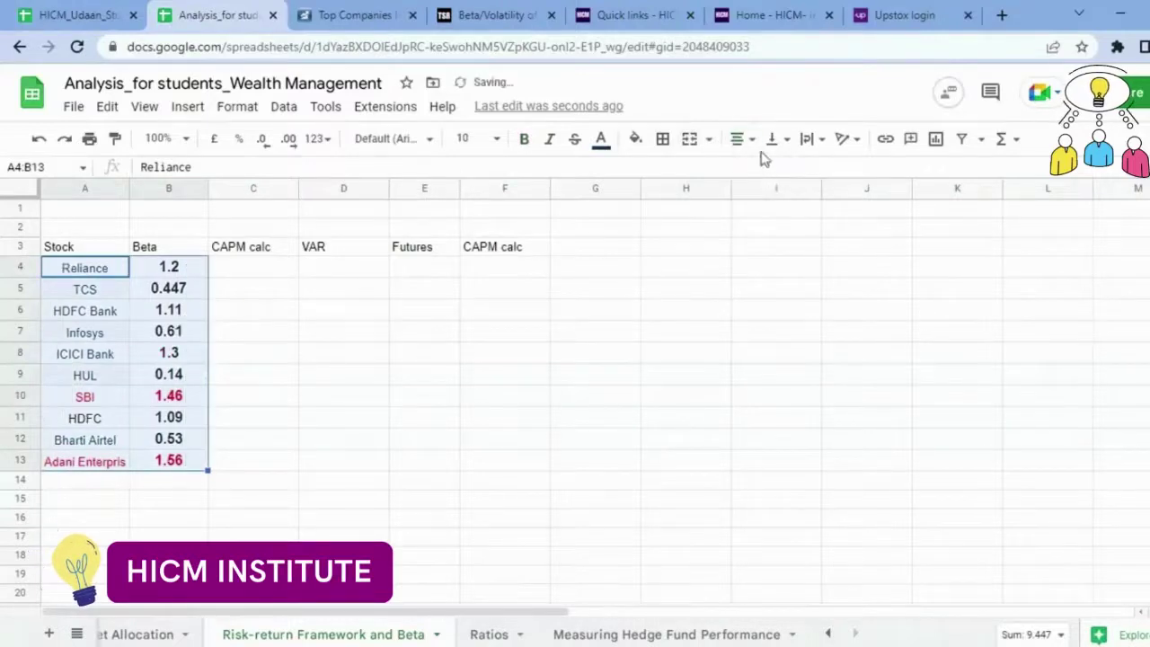
click(742, 140)
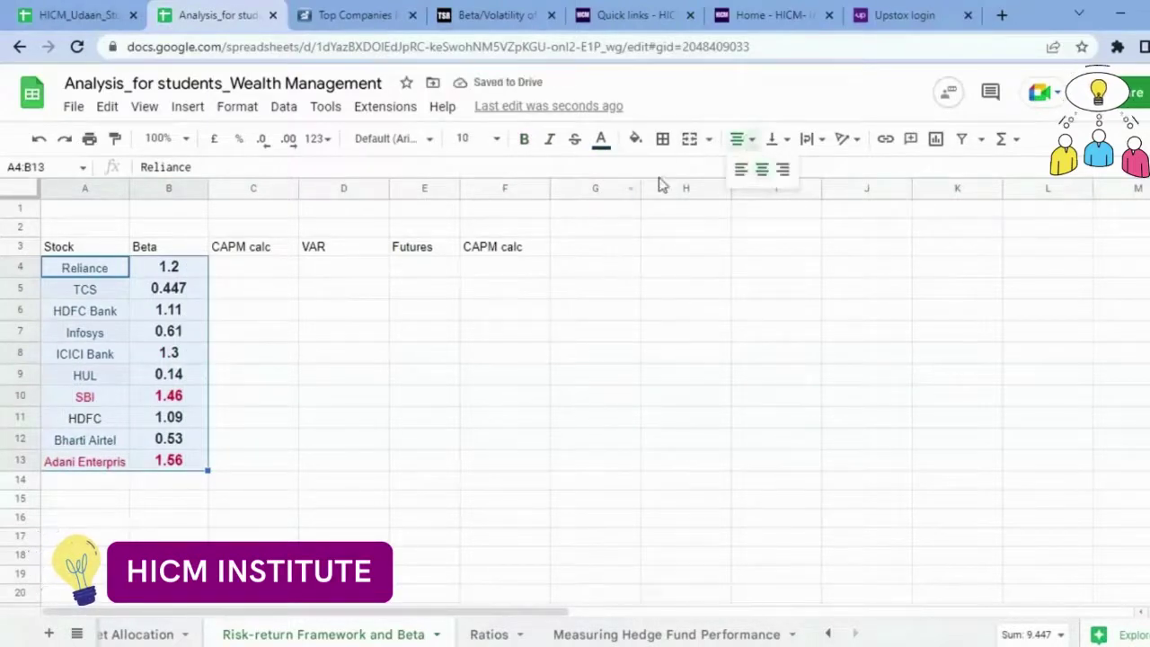
click(594, 267)
Apply All borders to every cell of the A4:B13 table
click(662, 138)
click(243, 500)
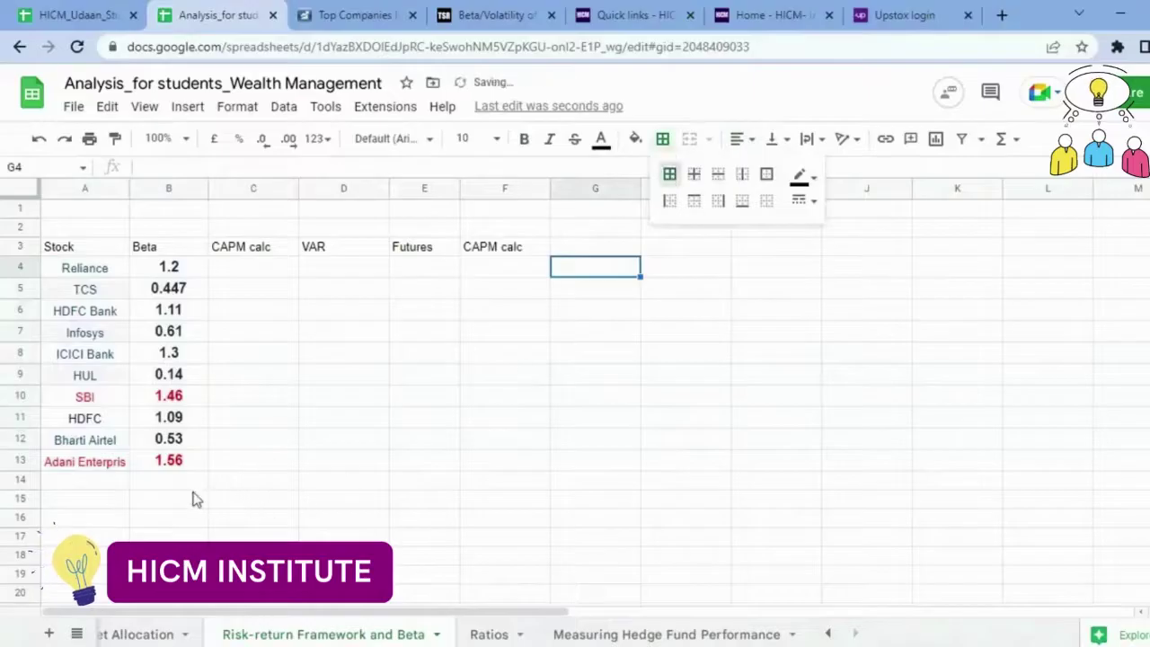
drag(90, 268, 170, 460)
click(662, 140)
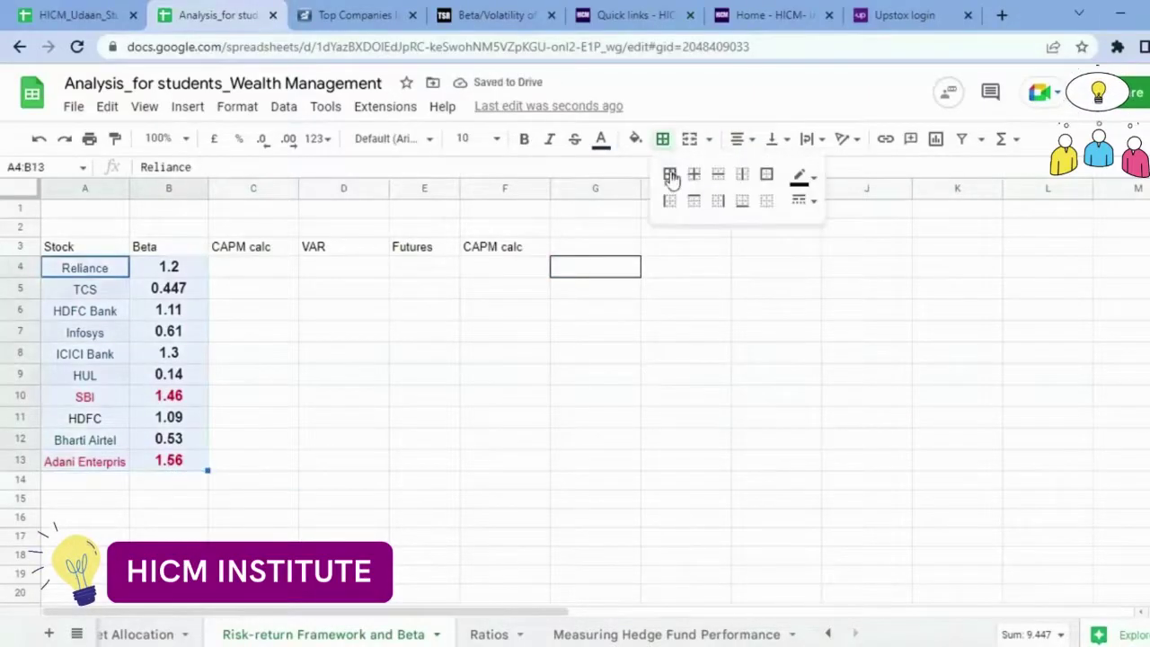
click(410, 477)
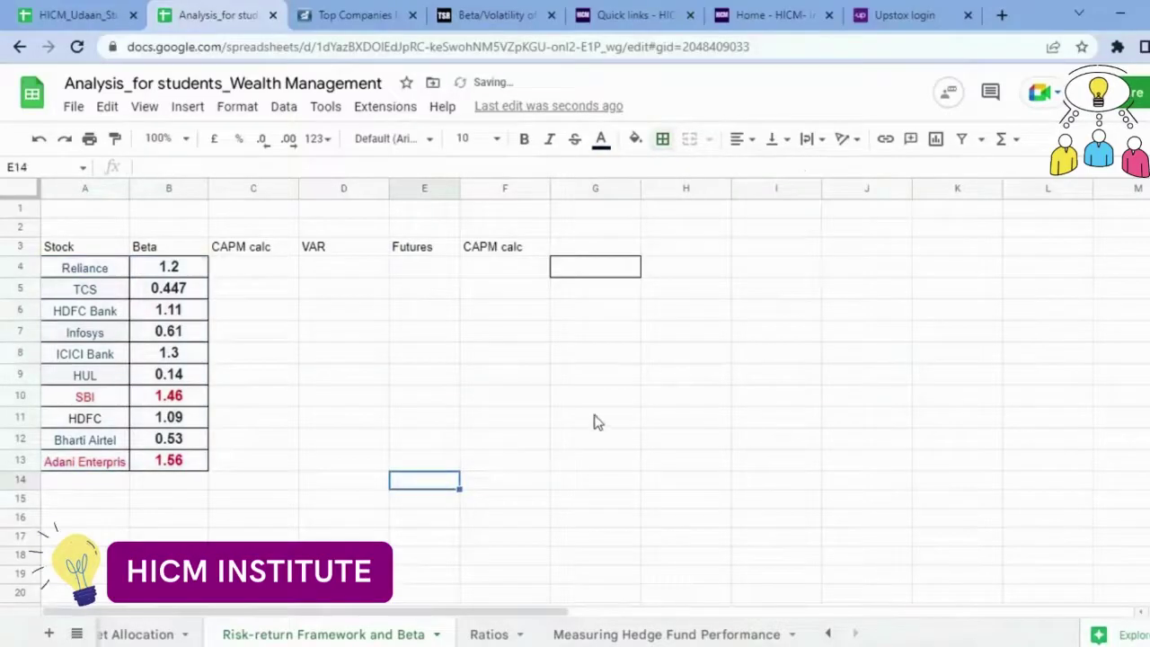
key(alt+Tab)
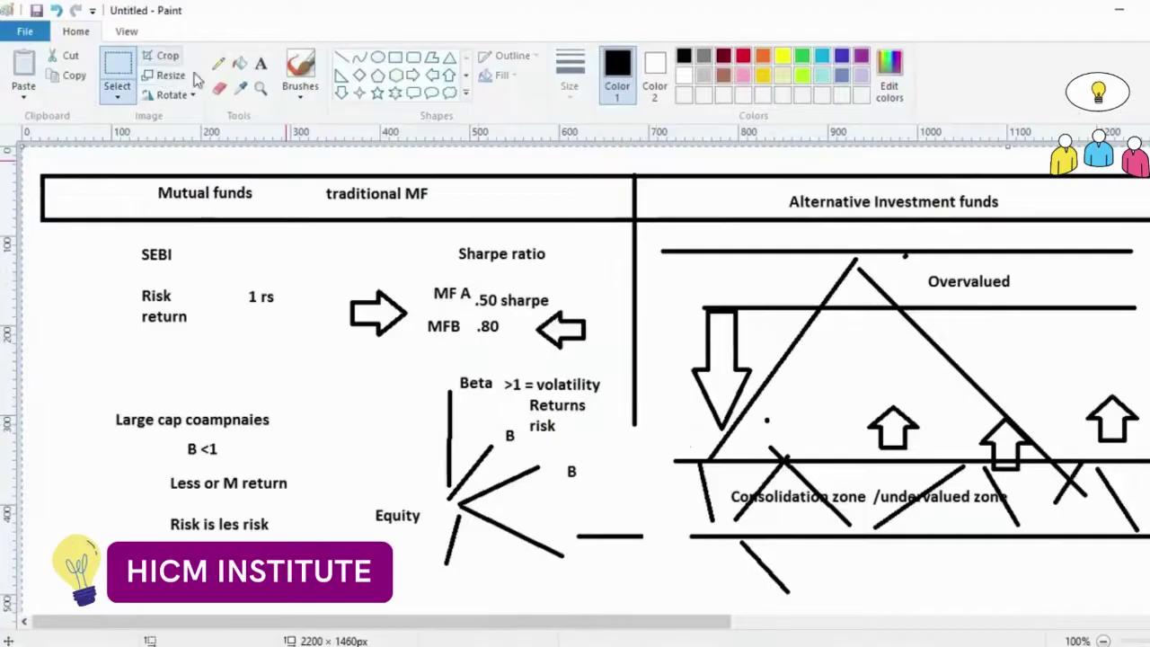
Erase the right-side diagram under Alternative Investment funds and start a text note reading 'Liq' there
mouse_move(649, 230)
mouse_down()
mouse_move(880, 519)
mouse_move(1145, 597)
mouse_up()
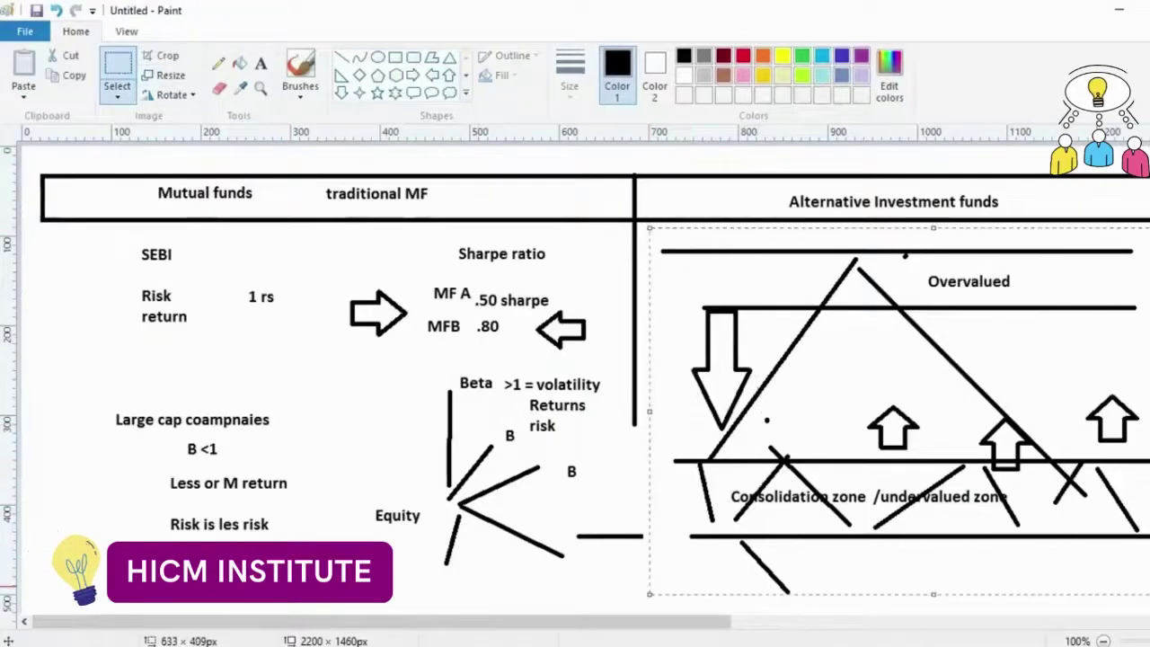
key(Delete)
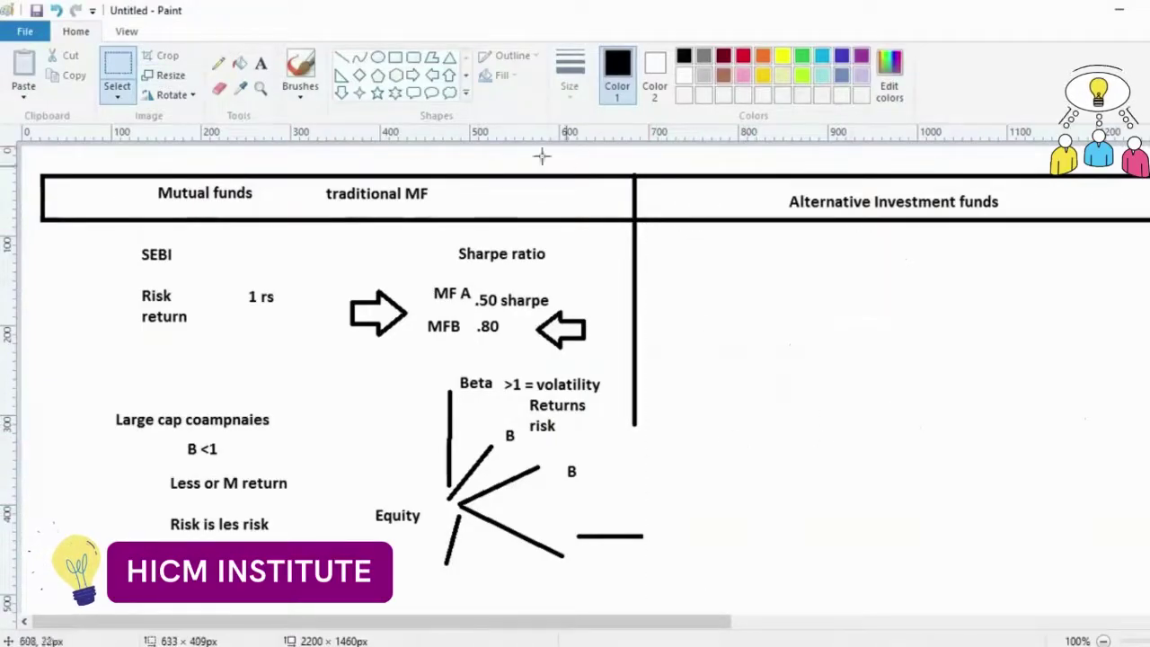
click(260, 64)
click(736, 260)
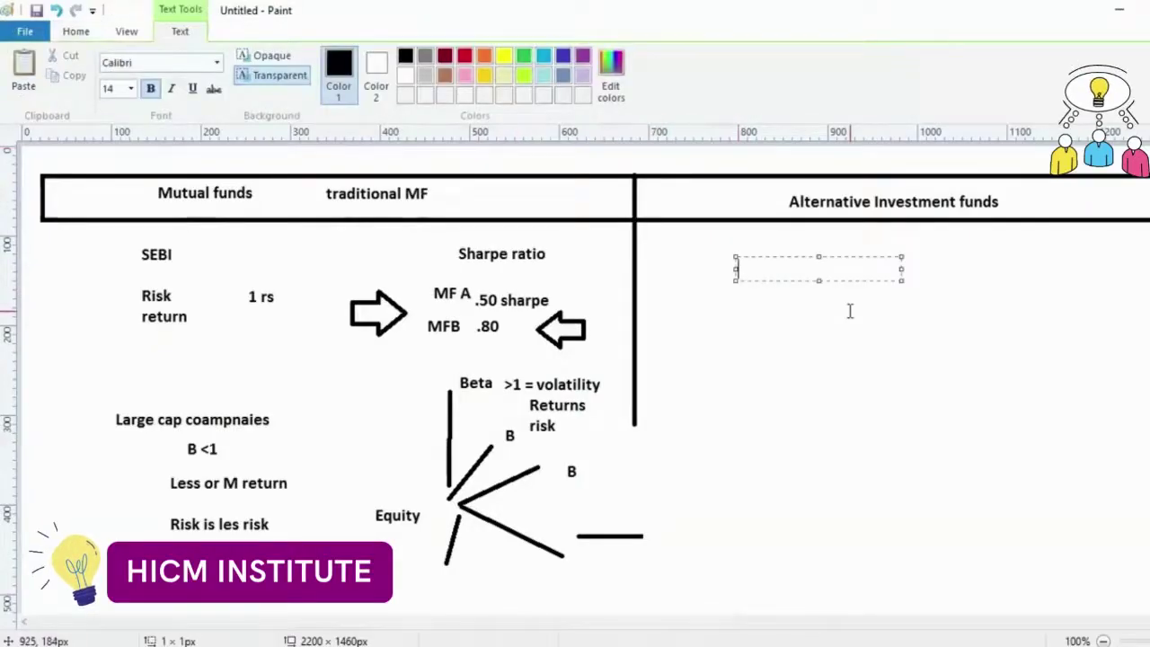
text(Liqui)
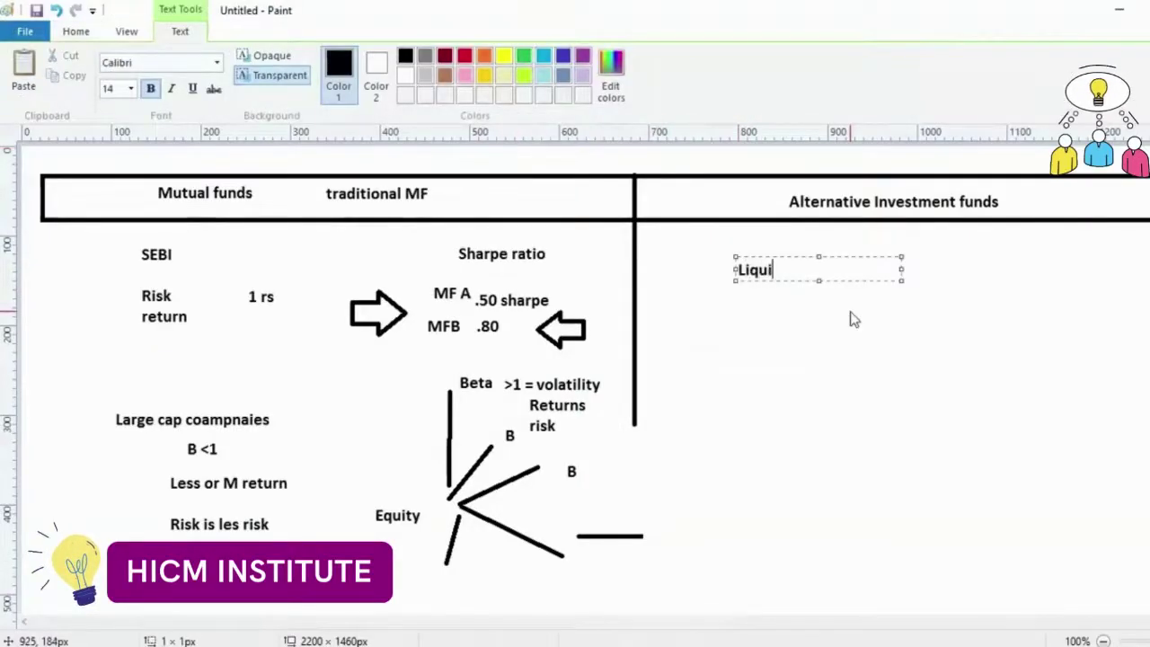